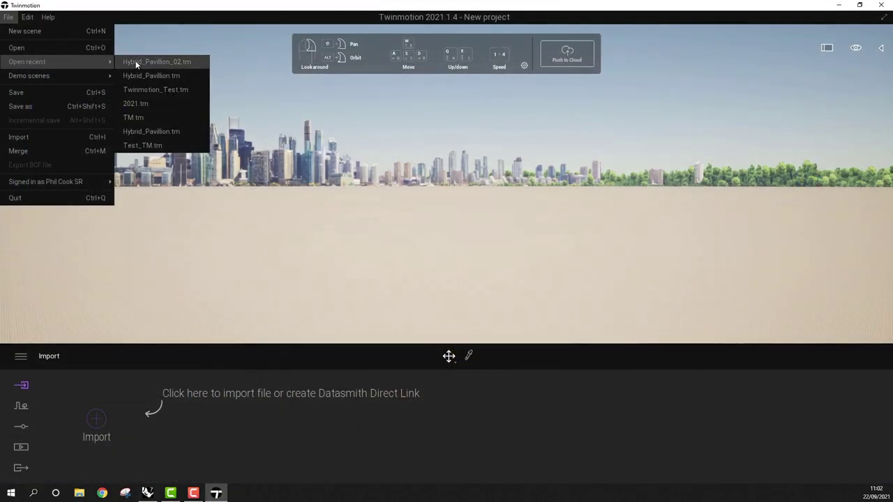
- Open Hybrid_Pavillion_02.tm and review the Rhino import's Direct Link settings
{"action": "left_click", "coordinate": [136, 63]}
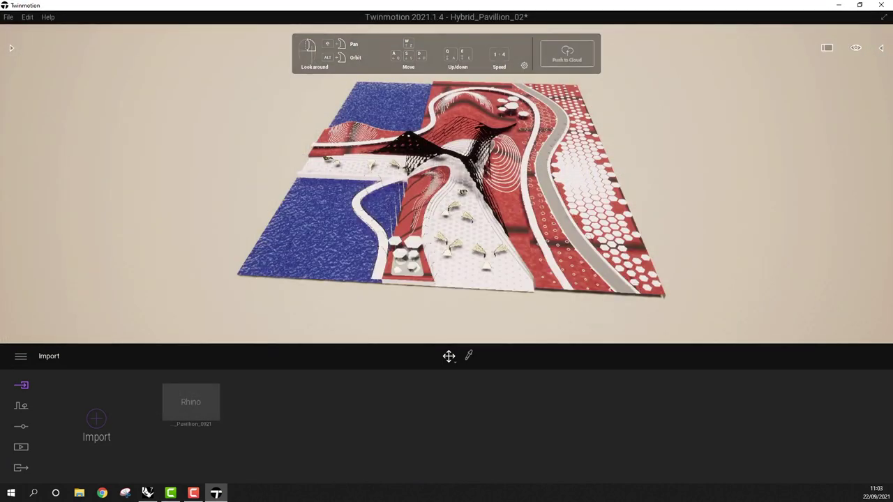
{"action": "mouse_move", "coordinate": [203, 404]}
{"action": "left_click", "coordinate": [193, 379]}
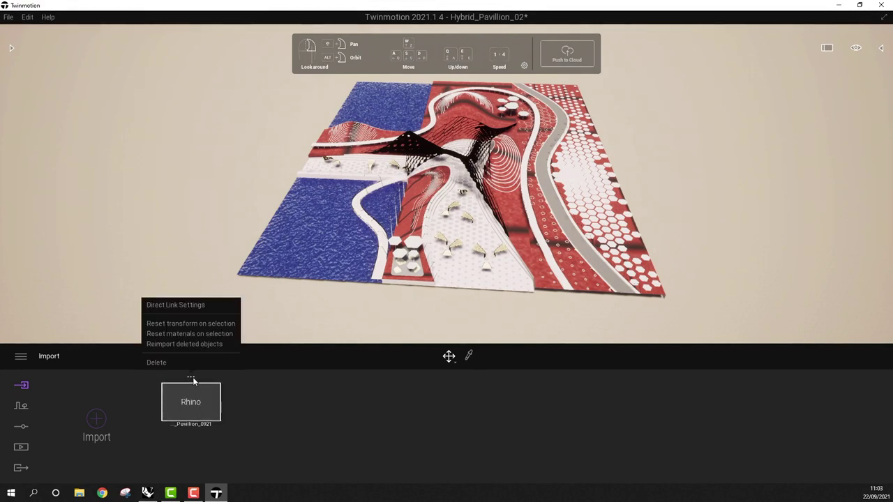
{"action": "left_click", "coordinate": [197, 306]}
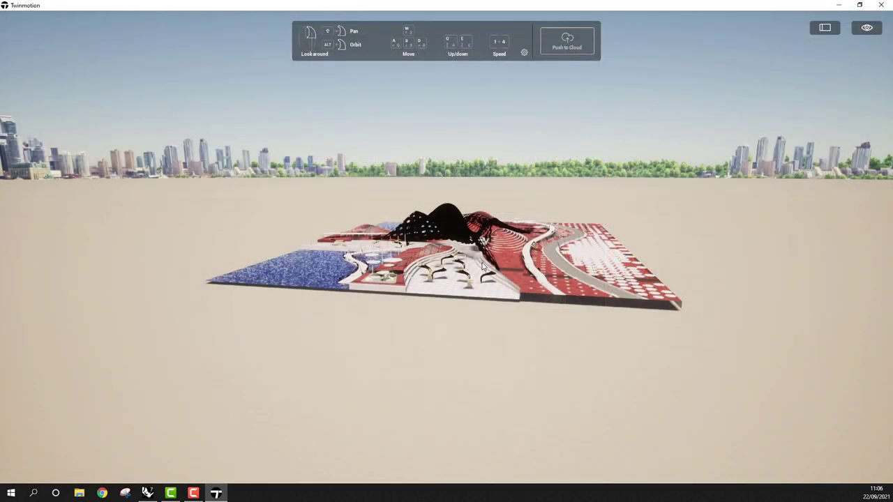
{"action": "left_click_drag", "start_coordinate": [483, 265], "coordinate": [550, 312], "text": "alt"}
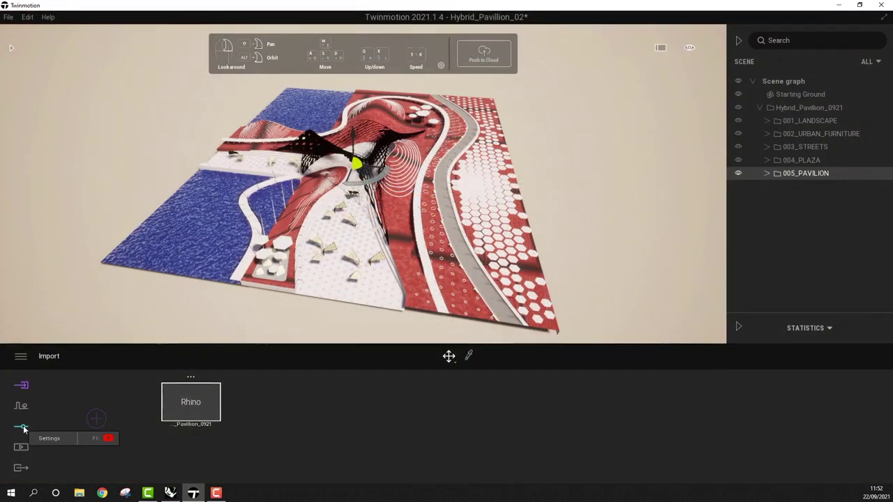
- Set the scene location to London using the map search in location settings
{"action": "left_click", "coordinate": [23, 428]}
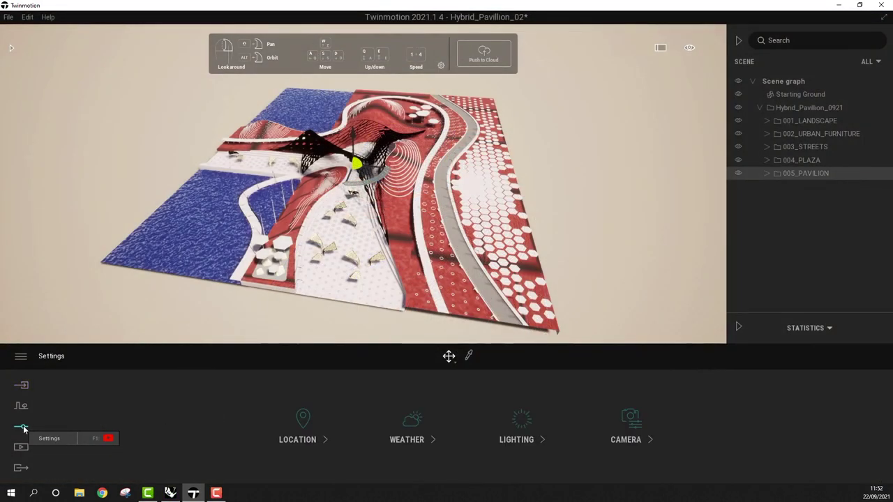
{"action": "left_click", "coordinate": [303, 422]}
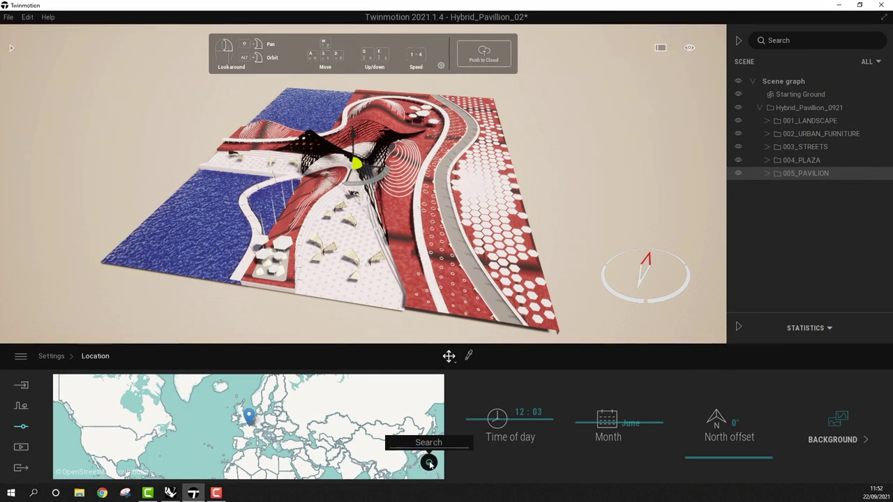
{"action": "left_click", "coordinate": [429, 463]}
{"action": "type", "text": "Londo"}
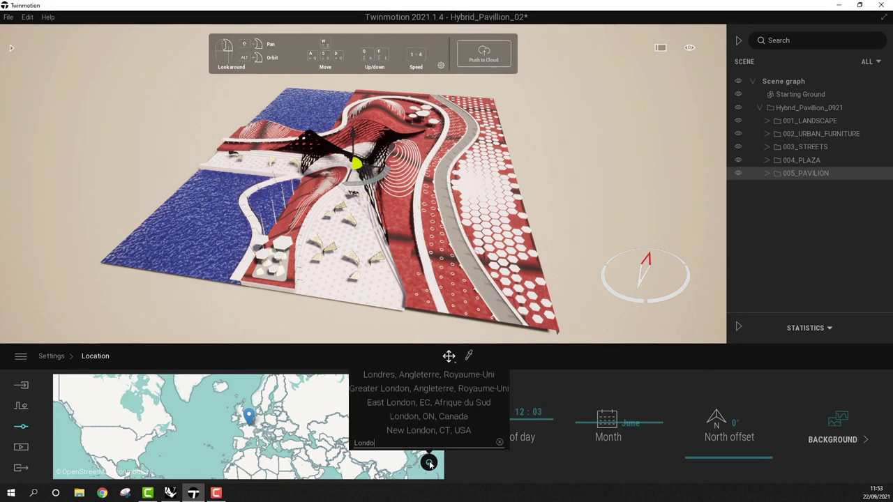
{"action": "left_click", "coordinate": [452, 378]}
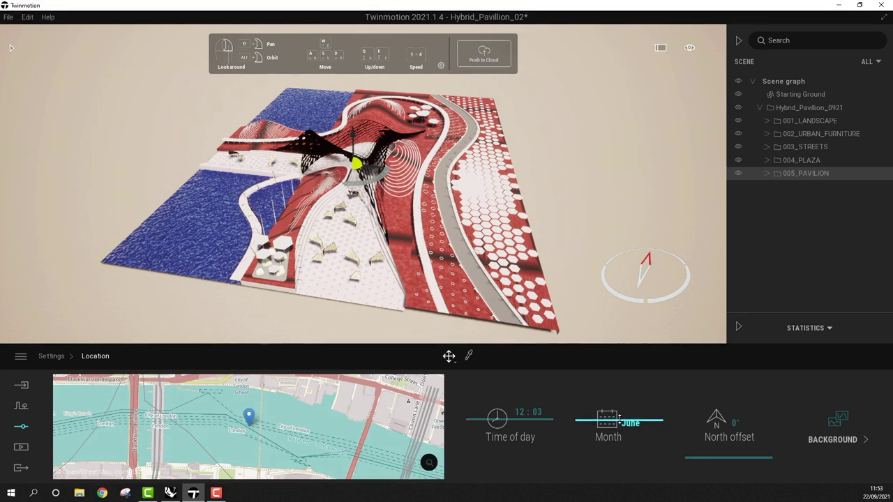
- Set the month to August and time of day to 16:06, and adjust north orientation
{"action": "left_click_drag", "start_coordinate": [619, 417], "coordinate": [627, 405]}
{"action": "left_click_drag", "start_coordinate": [542, 412], "coordinate": [550, 433]}
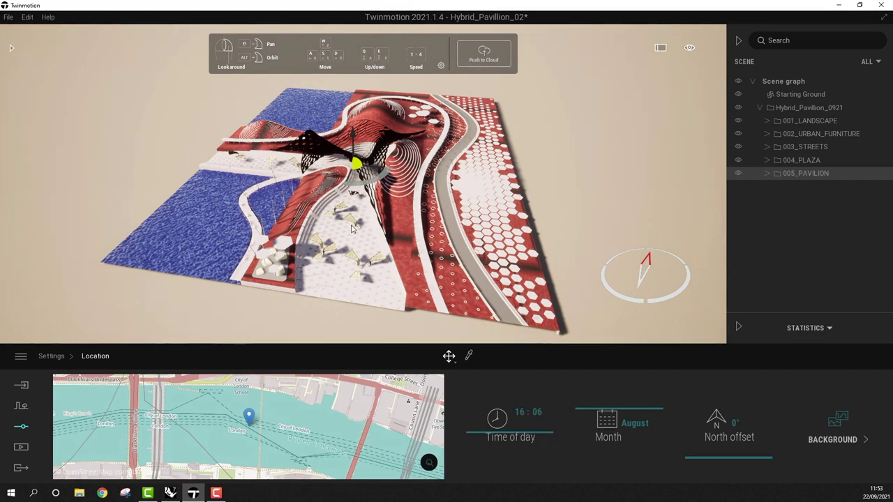
{"action": "mouse_move", "coordinate": [328, 229]}
{"action": "right_mouse_down"}
{"action": "mouse_move", "coordinate": [286, 232]}
{"action": "mouse_move", "coordinate": [258, 213]}
{"action": "mouse_move", "coordinate": [329, 231]}
{"action": "right_mouse_up"}
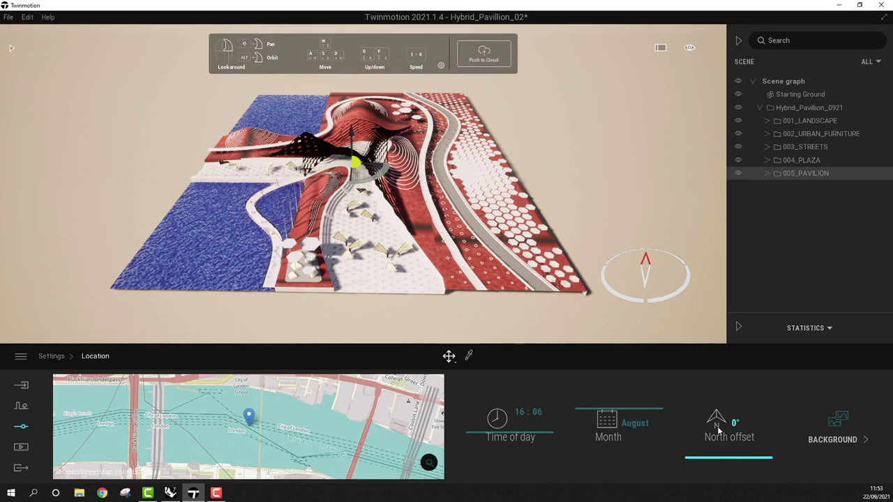
{"action": "mouse_move", "coordinate": [729, 462]}
{"action": "left_mouse_down"}
{"action": "mouse_move", "coordinate": [726, 423]}
{"action": "mouse_move", "coordinate": [721, 461]}
{"action": "left_mouse_up"}
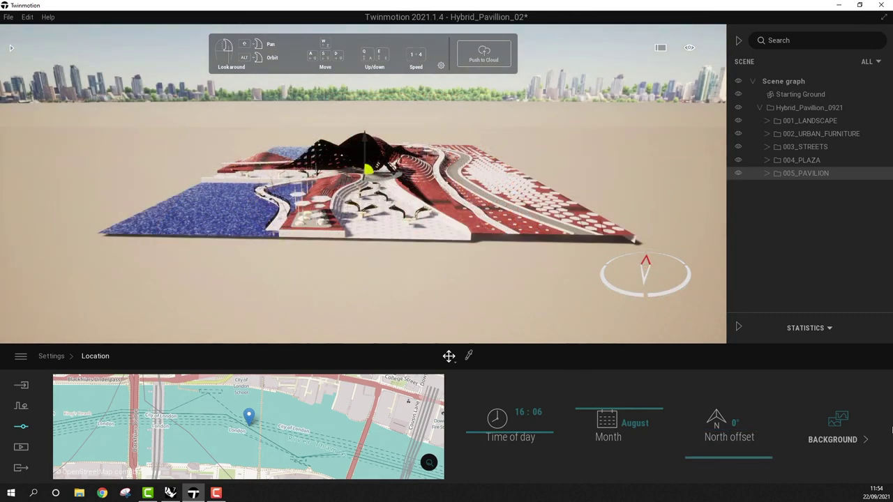
- Use the European city picture as the backdrop and rotate it around the scene
{"action": "left_click", "coordinate": [863, 439]}
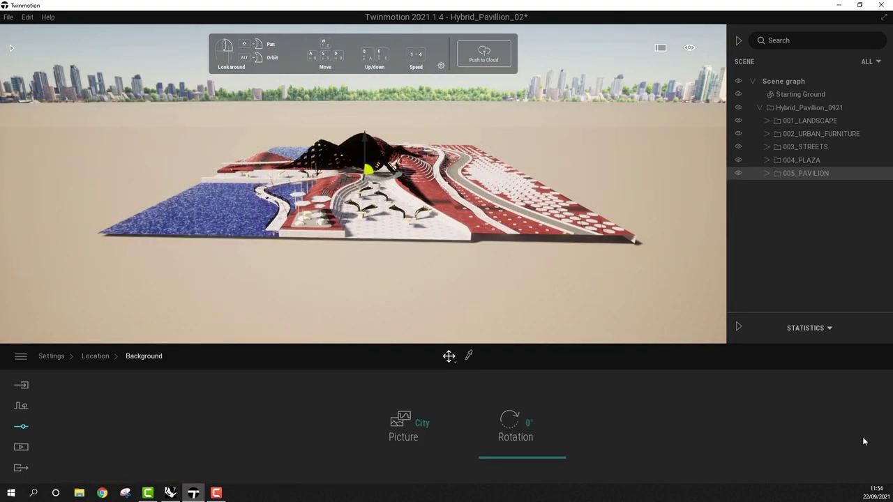
{"action": "left_click", "coordinate": [421, 423]}
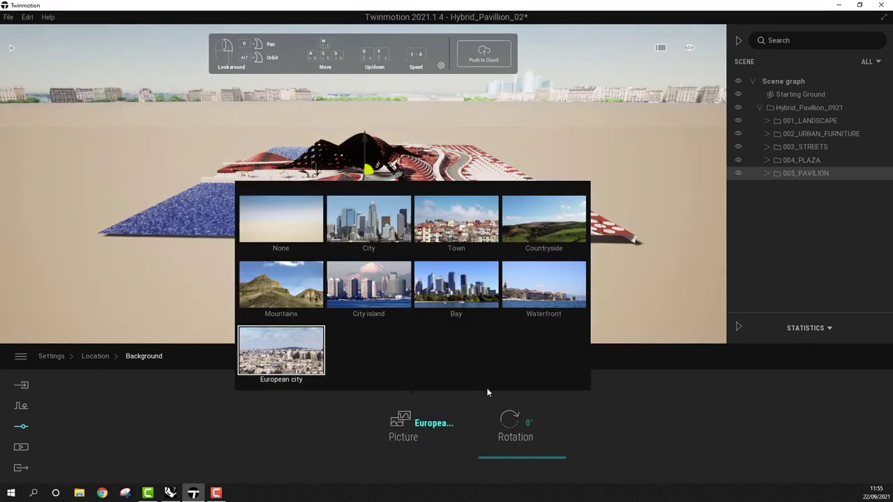
{"action": "left_click_drag", "start_coordinate": [518, 456], "coordinate": [513, 420]}
{"action": "right_click", "coordinate": [419, 461]}
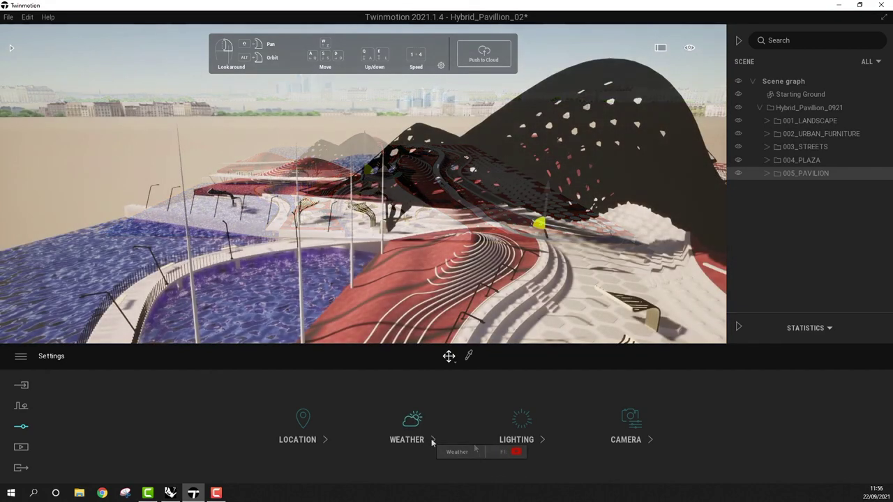
- Preview overcast and seasonal weather, revert to clear summer, and check the weather effects
{"action": "left_click", "coordinate": [431, 440]}
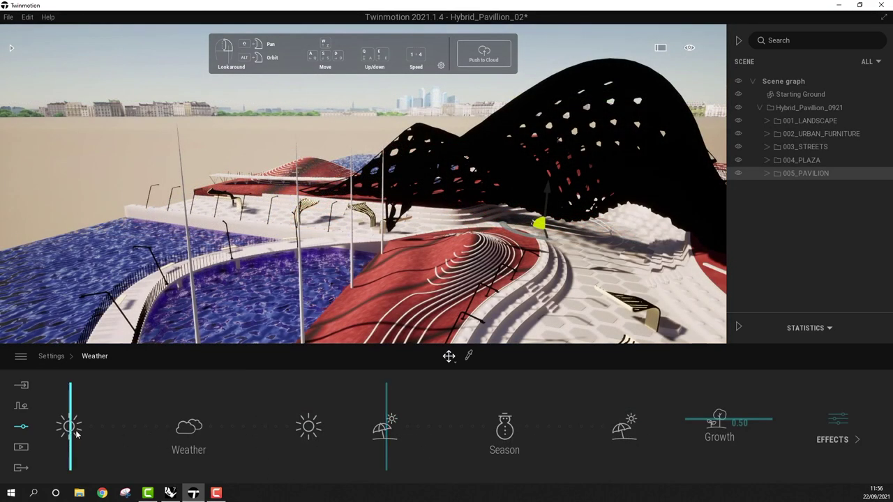
{"action": "left_click_drag", "start_coordinate": [77, 434], "coordinate": [189, 429]}
{"action": "left_click_drag", "start_coordinate": [385, 446], "coordinate": [516, 440]}
{"action": "left_click_drag", "start_coordinate": [71, 452], "coordinate": [211, 446]}
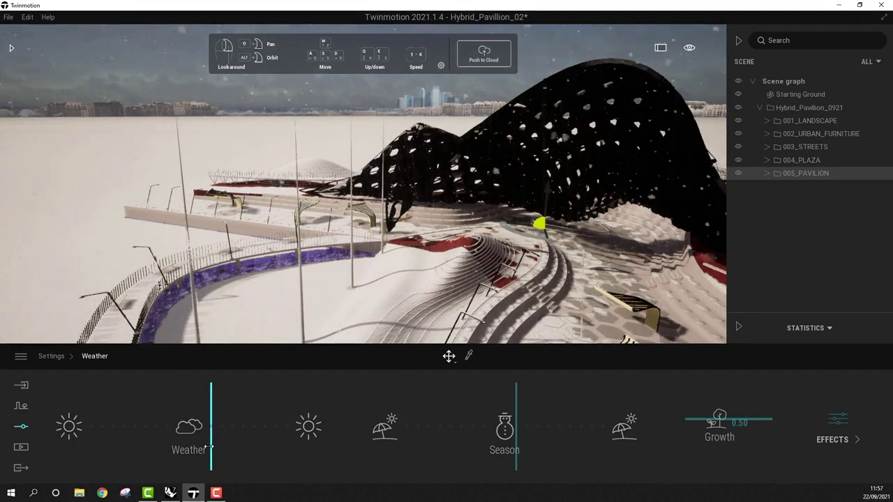
{"action": "key", "text": "ctrl+z"}
{"action": "key", "text": "ctrl+z"}
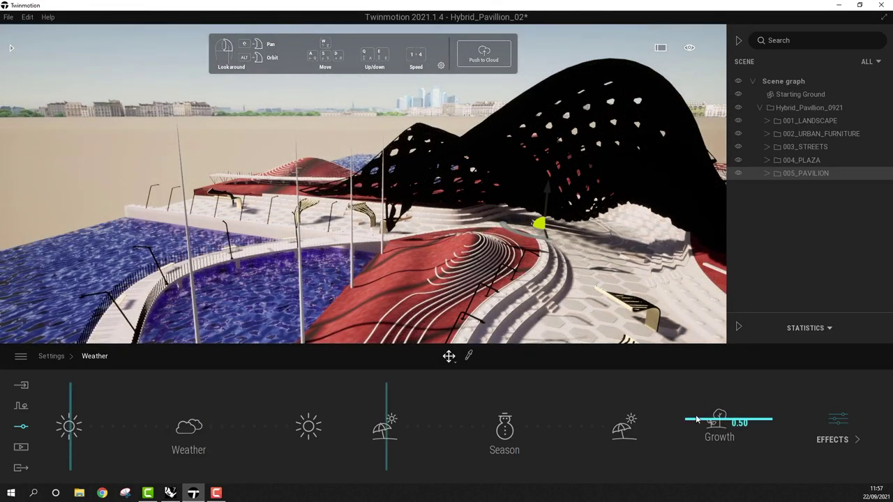
{"action": "left_click", "coordinate": [858, 443]}
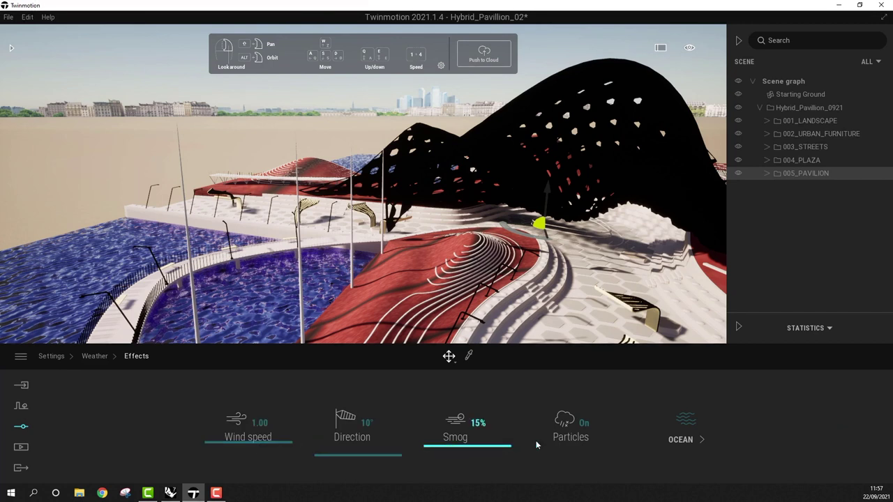
{"action": "right_click", "coordinate": [332, 456]}
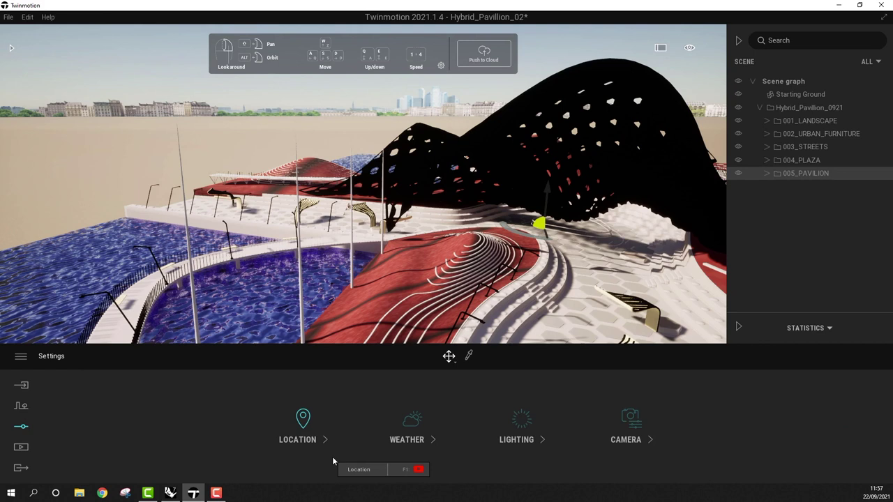
{"action": "left_click", "coordinate": [520, 421]}
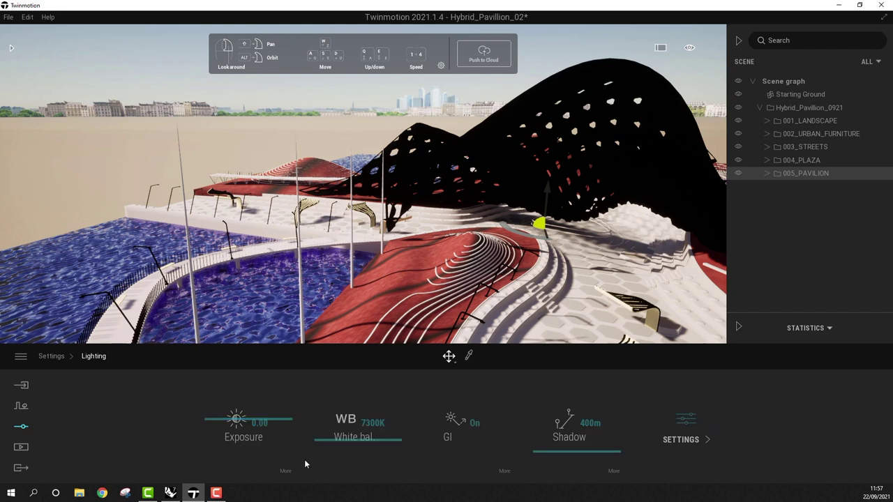
{"action": "left_click", "coordinate": [684, 440]}
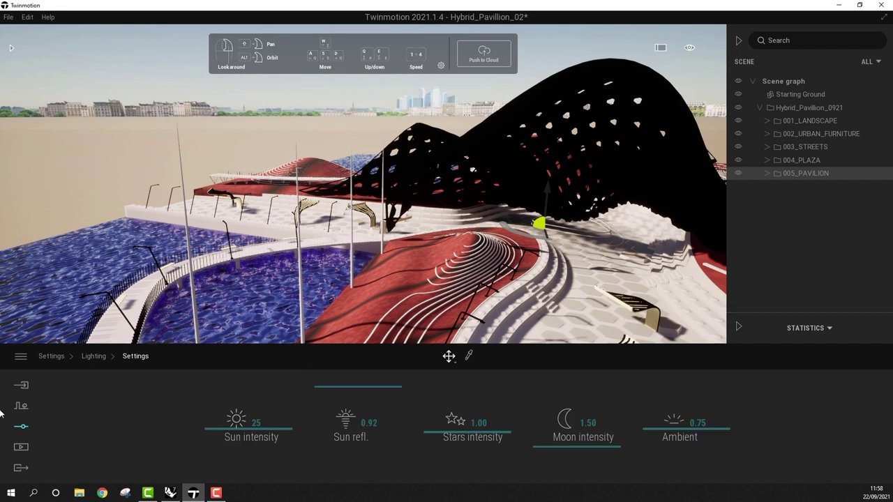
{"action": "left_click", "coordinate": [89, 357]}
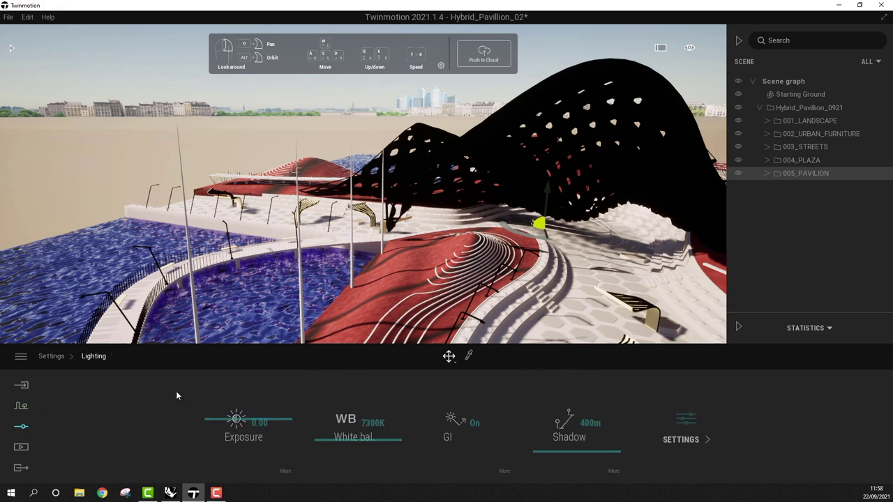
{"action": "left_click", "coordinate": [44, 356]}
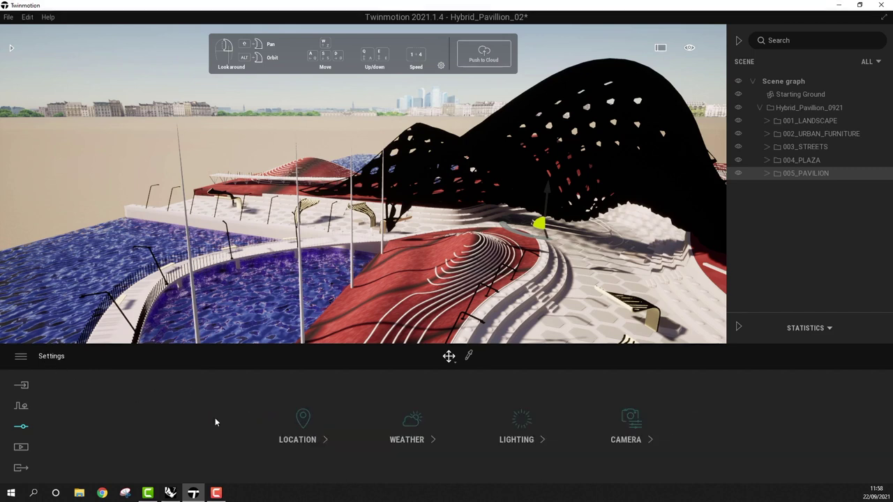
- Compare parallel projection on and off in Camera settings, leaving Parallelism Off
{"action": "left_click", "coordinate": [630, 423]}
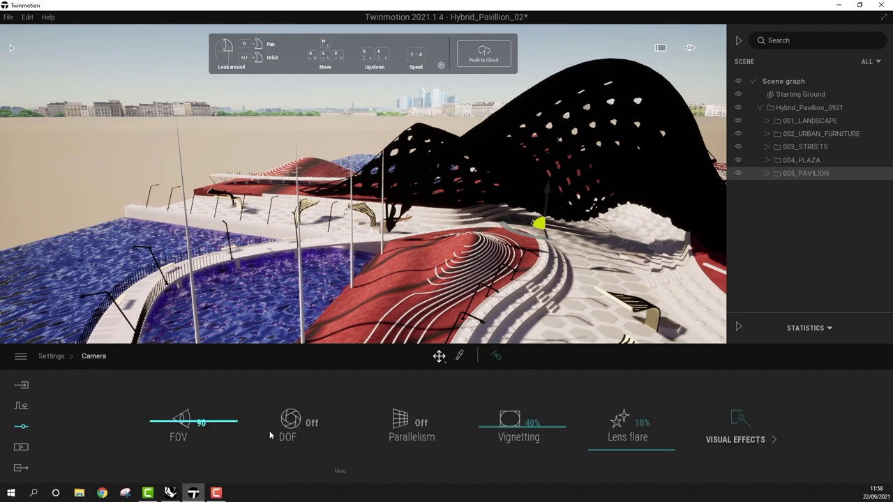
{"action": "left_click", "coordinate": [404, 425]}
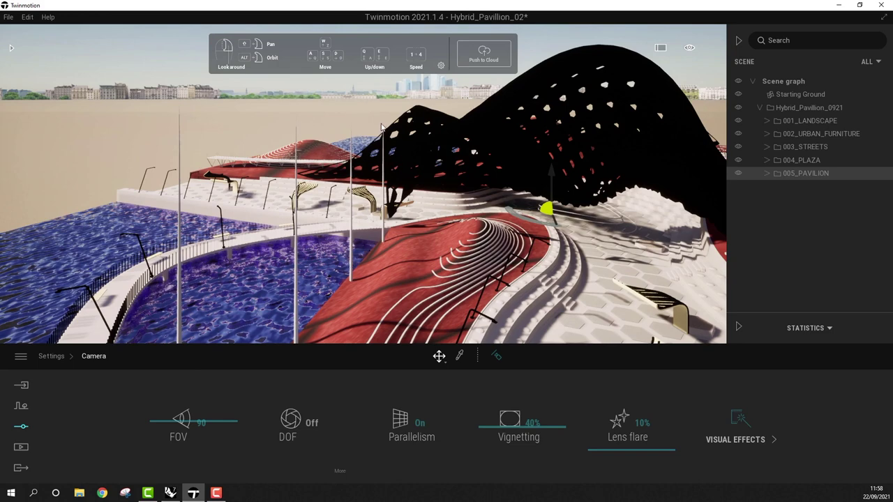
{"action": "left_click", "coordinate": [403, 429]}
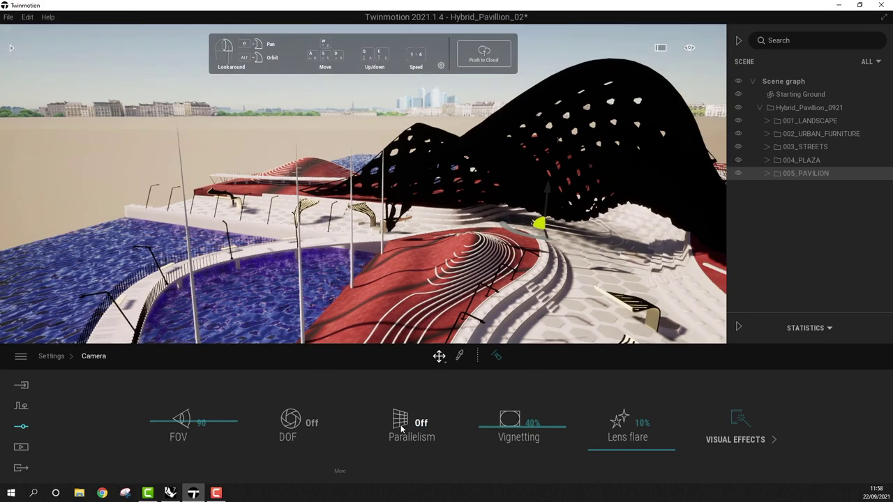
{"action": "left_click", "coordinate": [402, 428]}
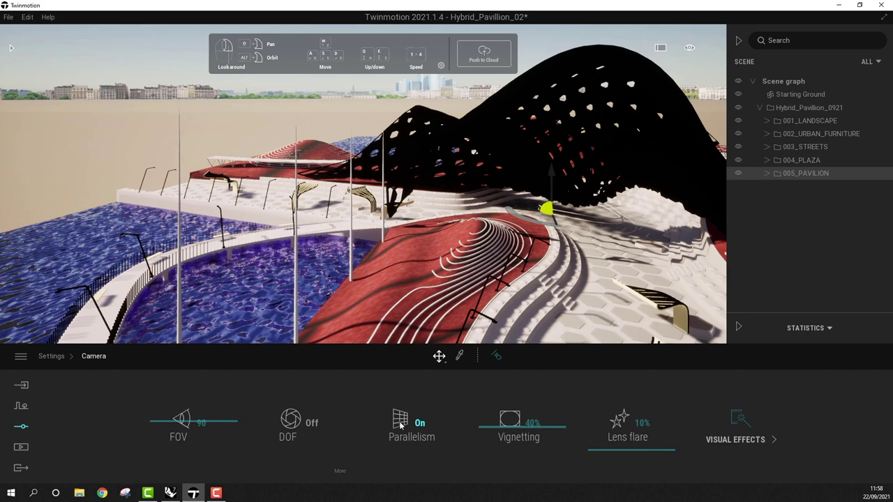
{"action": "left_click", "coordinate": [401, 426]}
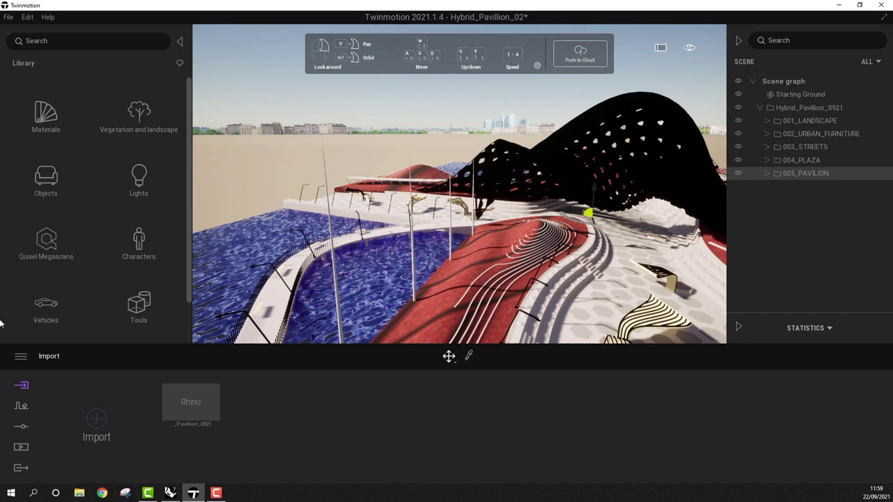
- Select and frame the pavilion mesh_434, then apply the Metal material Brushed aluminium 01
{"action": "left_click", "coordinate": [653, 130]}
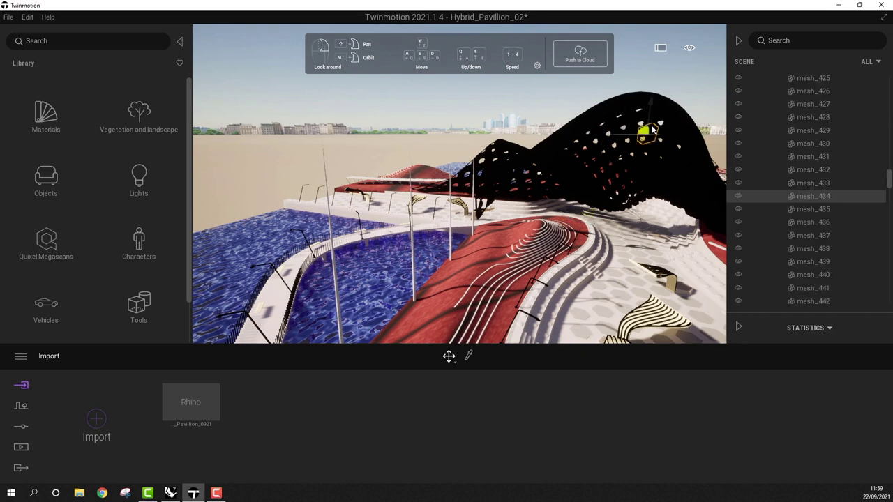
{"action": "double_click", "coordinate": [752, 196]}
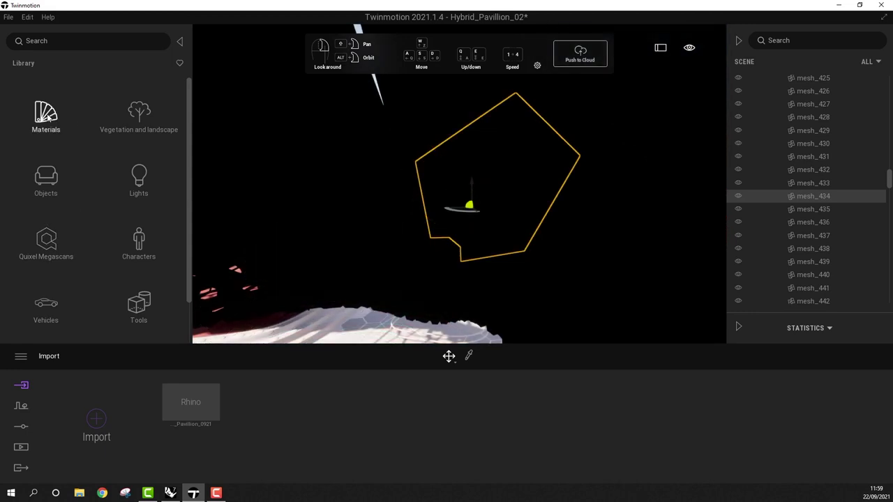
{"action": "left_click", "coordinate": [45, 115]}
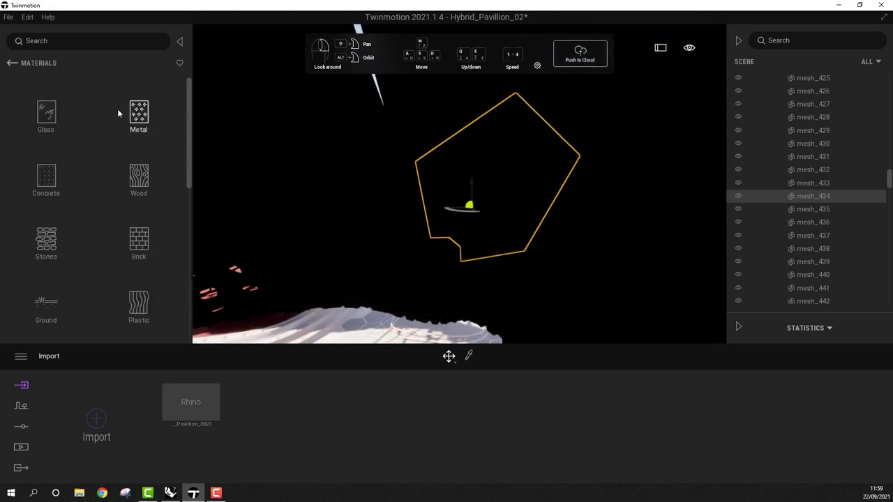
{"action": "left_click", "coordinate": [138, 114]}
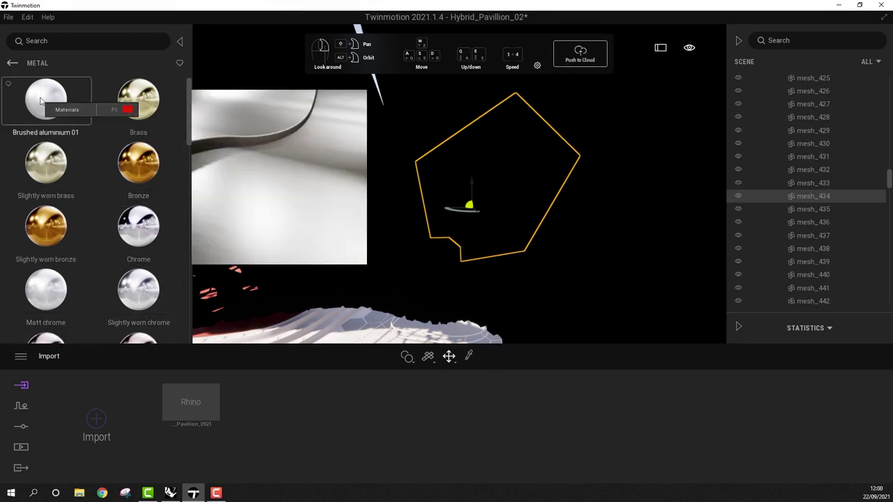
{"action": "mouse_move", "coordinate": [39, 101]}
{"action": "left_mouse_down"}
{"action": "mouse_move", "coordinate": [379, 200]}
{"action": "mouse_move", "coordinate": [448, 205]}
{"action": "left_mouse_up"}
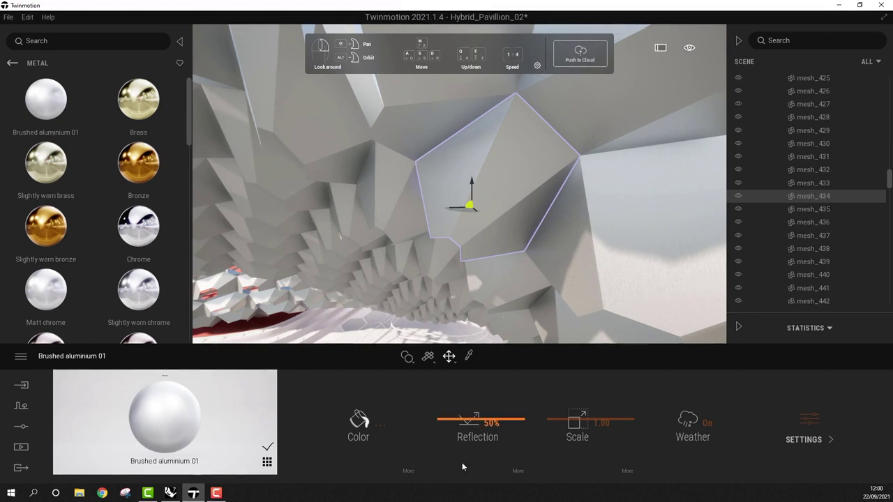
- Give the brushed aluminium a bluish tint in the Color Picker
{"action": "left_click", "coordinate": [366, 434]}
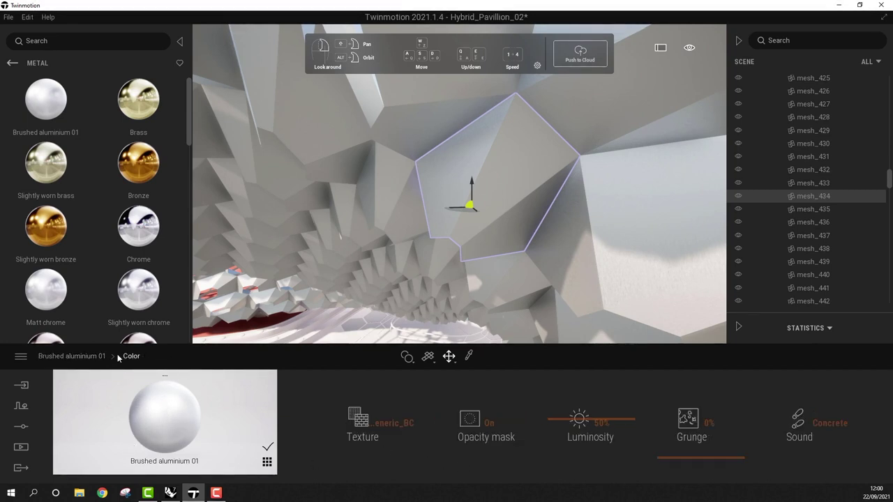
{"action": "left_click", "coordinate": [73, 356]}
{"action": "left_click", "coordinate": [370, 430]}
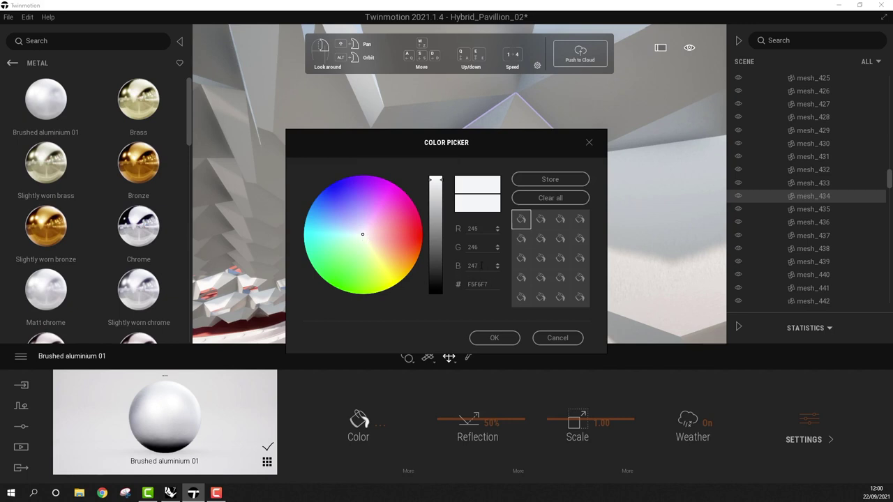
{"action": "key", "text": "Return"}
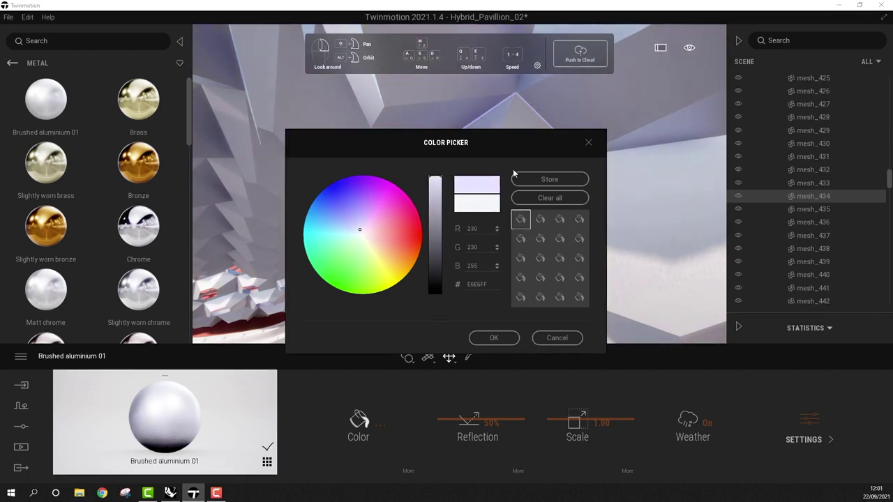
{"action": "left_click_drag", "start_coordinate": [514, 141], "coordinate": [354, 149]}
{"action": "left_click", "coordinate": [333, 344]}
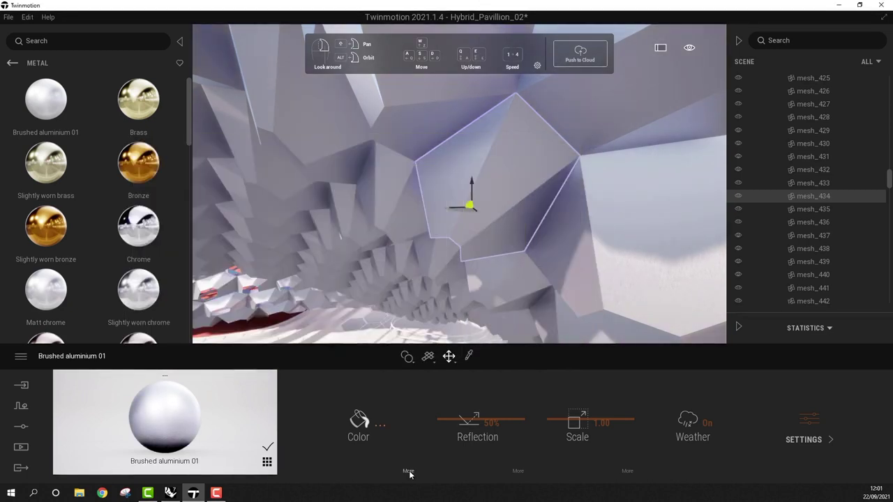
- Add a reduced amount of grunge to the aluminium colour
{"action": "left_click", "coordinate": [408, 471]}
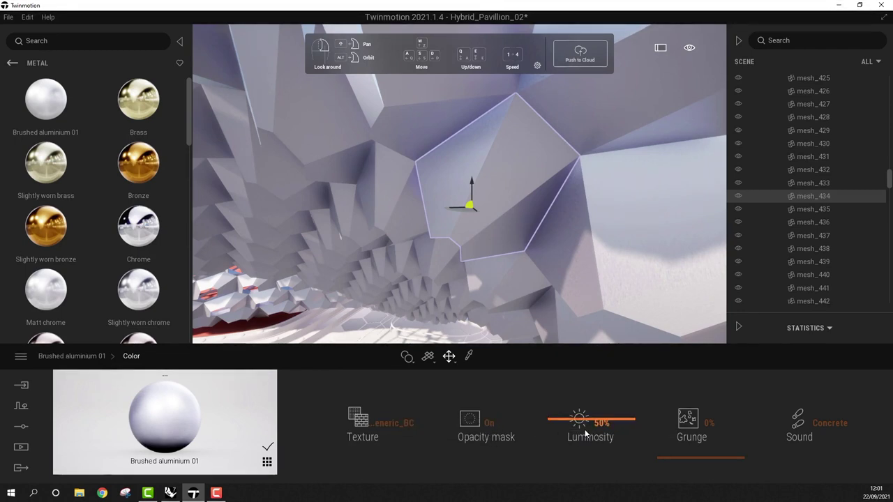
{"action": "left_click", "coordinate": [694, 457]}
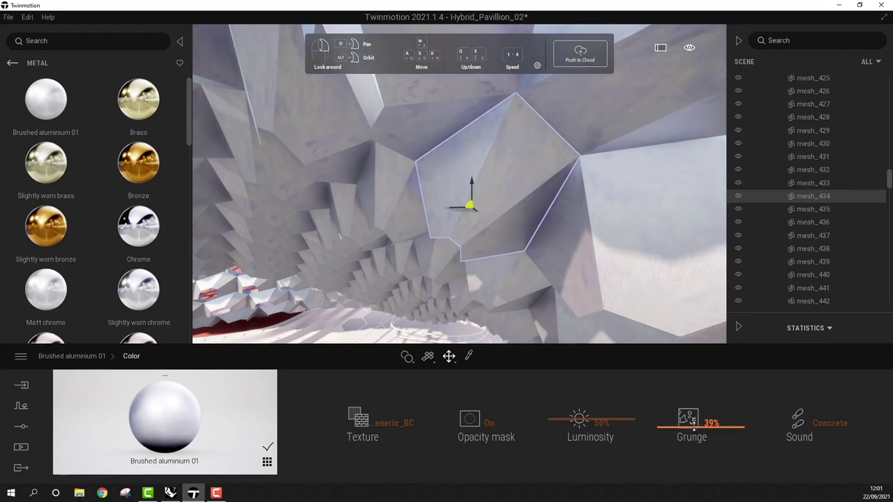
{"action": "left_click_drag", "start_coordinate": [694, 427], "coordinate": [667, 427]}
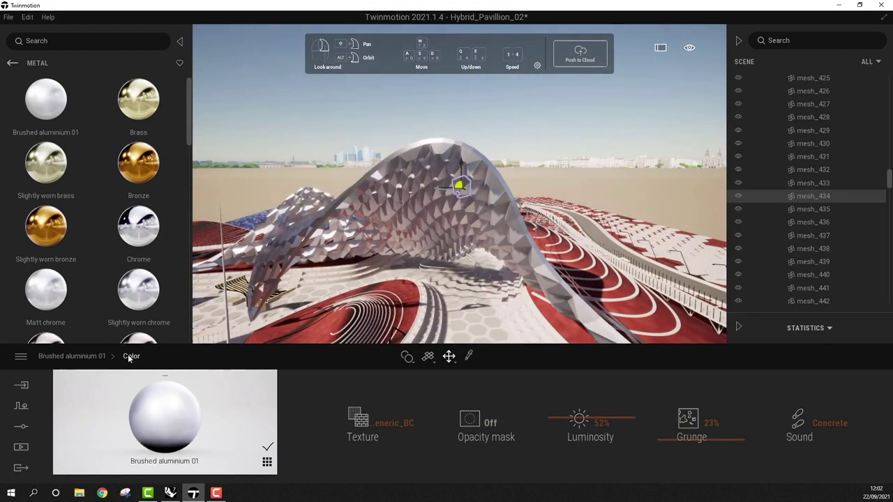
{"action": "left_click", "coordinate": [96, 354]}
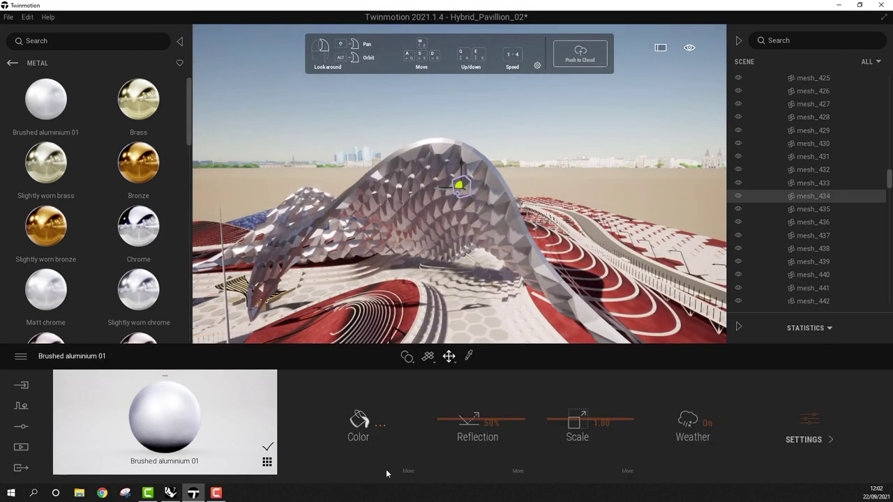
- Darken the aluminium to a blue-grey and raise Reflection to about 59%
{"action": "left_click", "coordinate": [358, 422]}
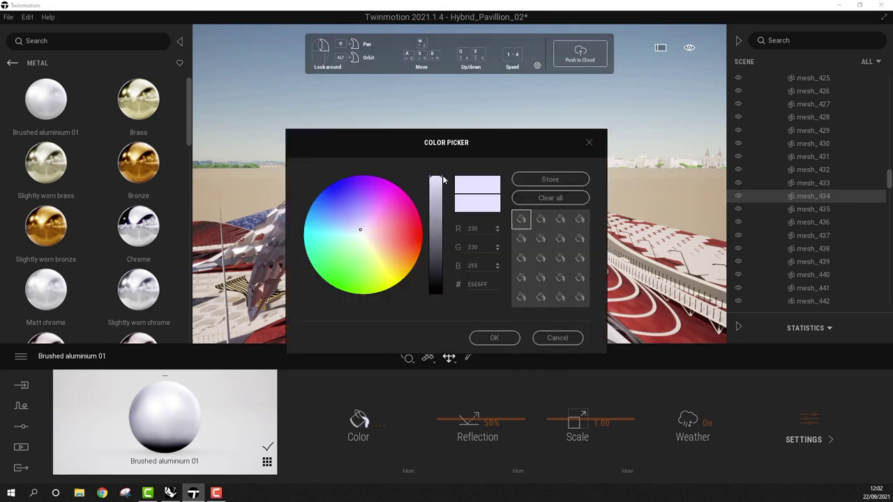
{"action": "left_click_drag", "start_coordinate": [442, 179], "coordinate": [442, 189]}
{"action": "left_click_drag", "start_coordinate": [475, 146], "coordinate": [720, 98]}
{"action": "mouse_move", "coordinate": [686, 140]}
{"action": "left_mouse_down"}
{"action": "mouse_move", "coordinate": [682, 202]}
{"action": "mouse_move", "coordinate": [681, 132]}
{"action": "left_mouse_up"}
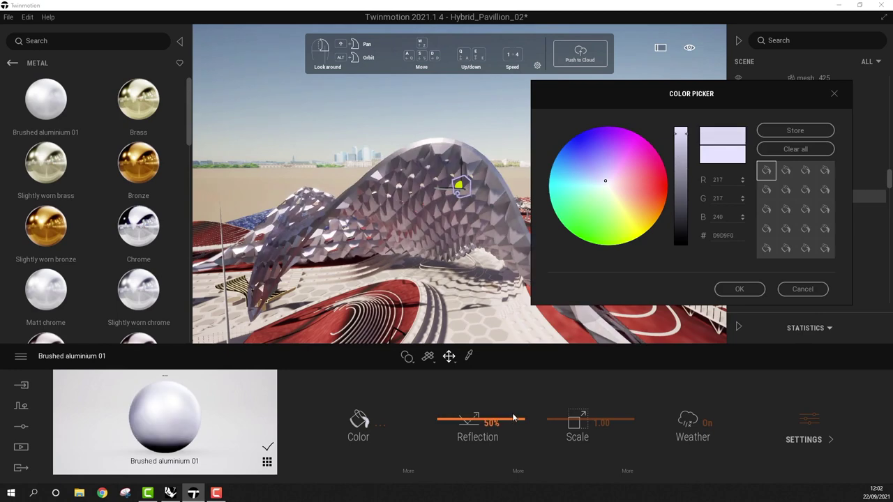
{"action": "left_click", "coordinate": [740, 289]}
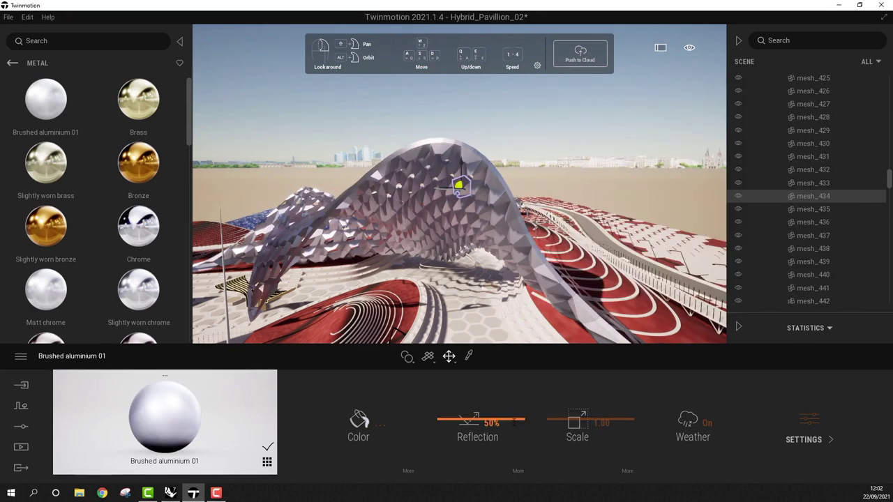
{"action": "mouse_move", "coordinate": [515, 418]}
{"action": "left_mouse_down"}
{"action": "mouse_move", "coordinate": [515, 401]}
{"action": "mouse_move", "coordinate": [514, 413]}
{"action": "left_mouse_up"}
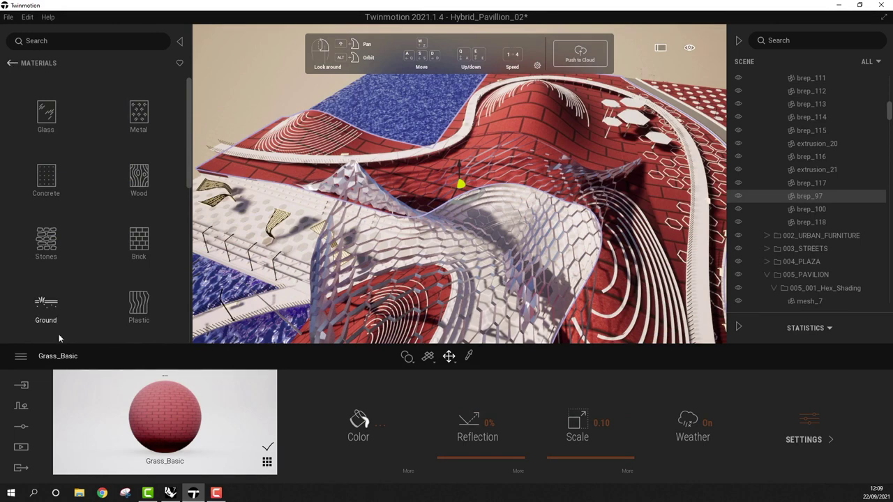
- Drag Grass 4 from Ground > Nature materials onto a scene surface
{"action": "left_click", "coordinate": [40, 304]}
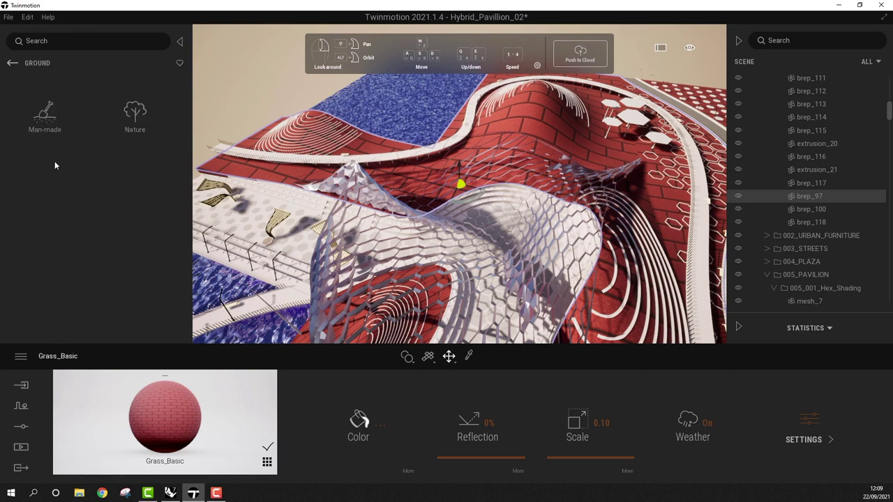
{"action": "left_click", "coordinate": [134, 112]}
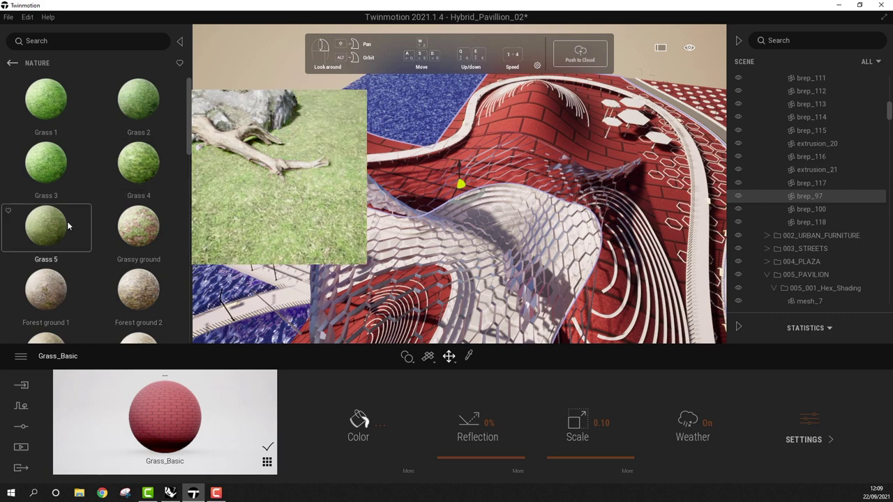
{"action": "mouse_move", "coordinate": [155, 236]}
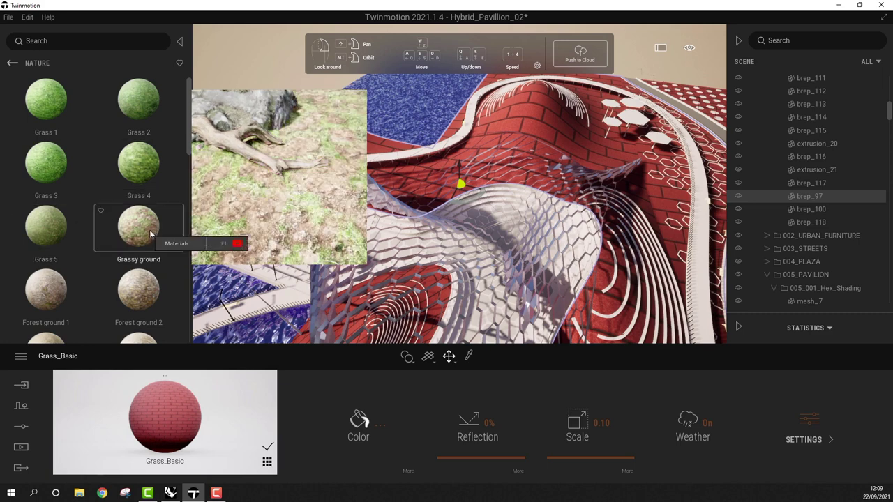
{"action": "mouse_move", "coordinate": [152, 171]}
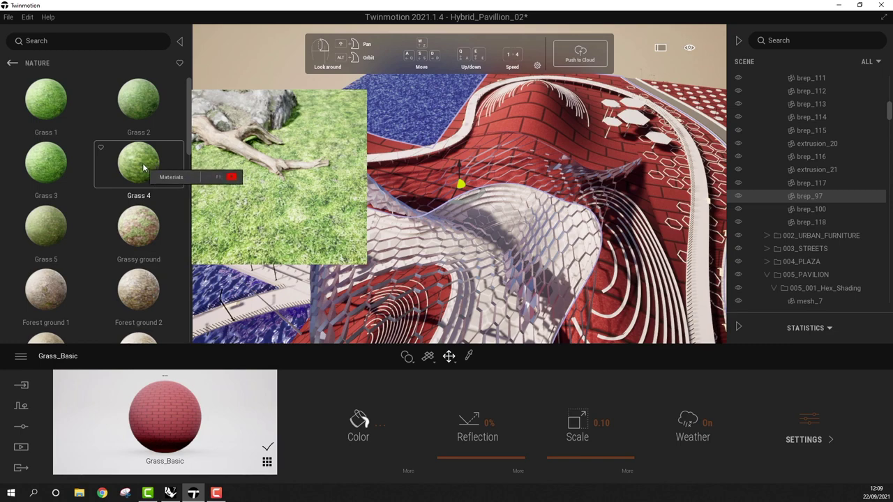
{"action": "mouse_move", "coordinate": [151, 170]}
{"action": "left_mouse_down"}
{"action": "mouse_move", "coordinate": [501, 144]}
{"action": "mouse_move", "coordinate": [521, 123]}
{"action": "left_mouse_up"}
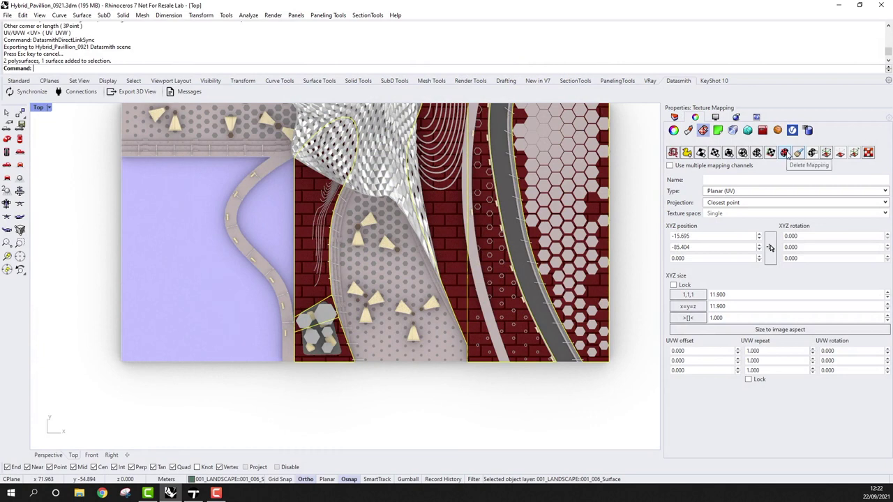
- Replace the landscape surface's texture mapping with a new planar UV mapping
{"action": "left_click", "coordinate": [785, 153]}
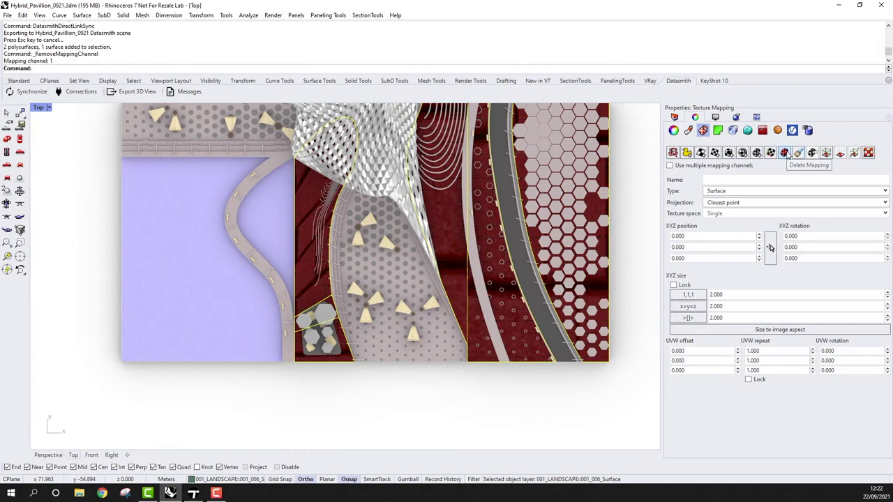
{"action": "left_click", "coordinate": [771, 153]}
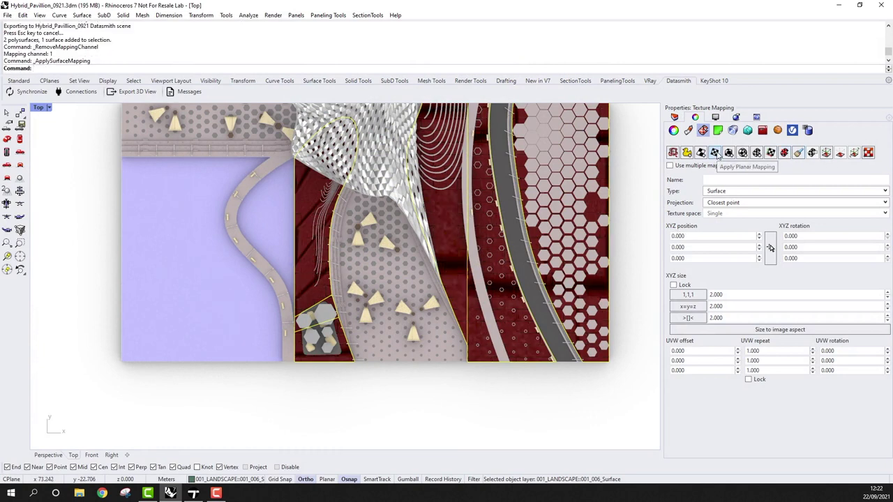
{"action": "left_click", "coordinate": [714, 153]}
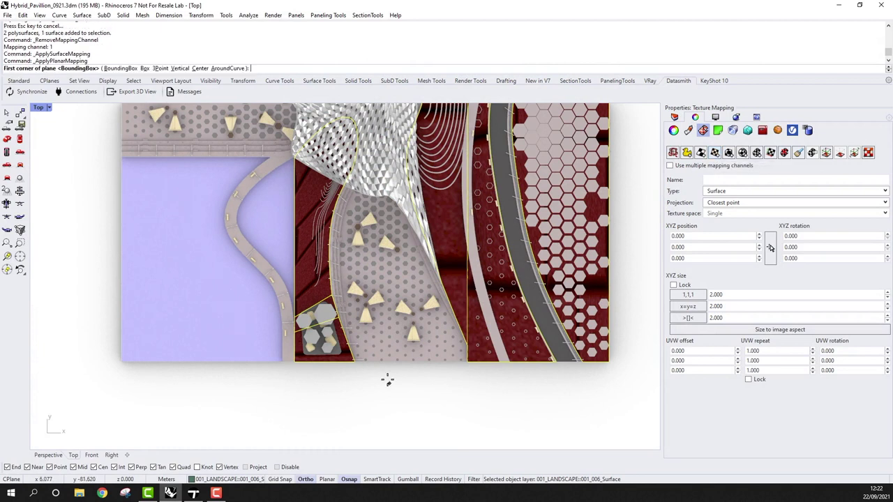
{"action": "left_click", "coordinate": [281, 419]}
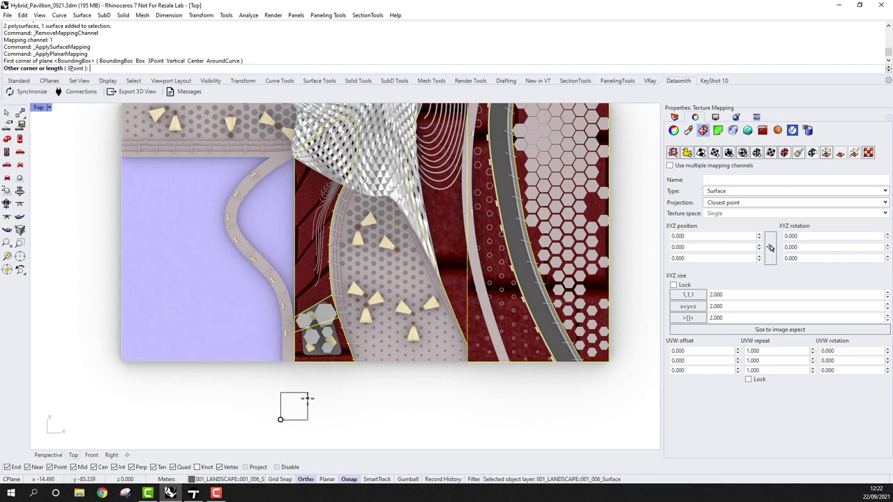
{"action": "left_click", "coordinate": [317, 391]}
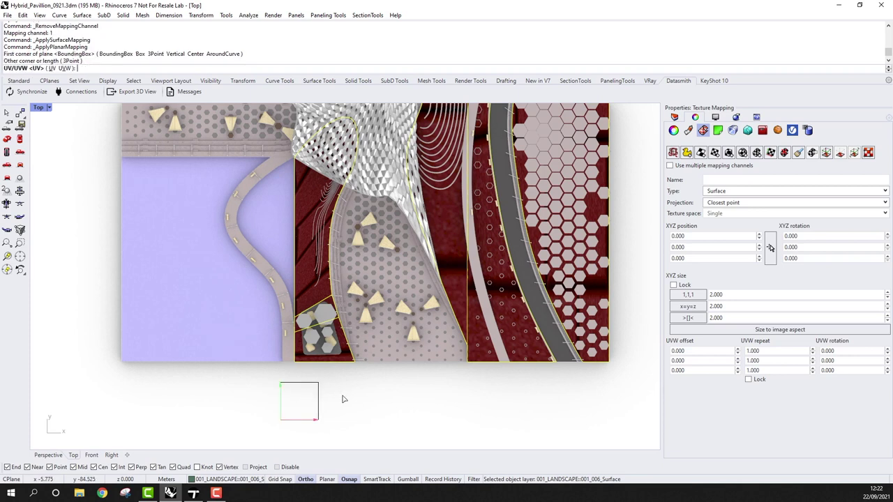
{"action": "key", "text": "Return"}
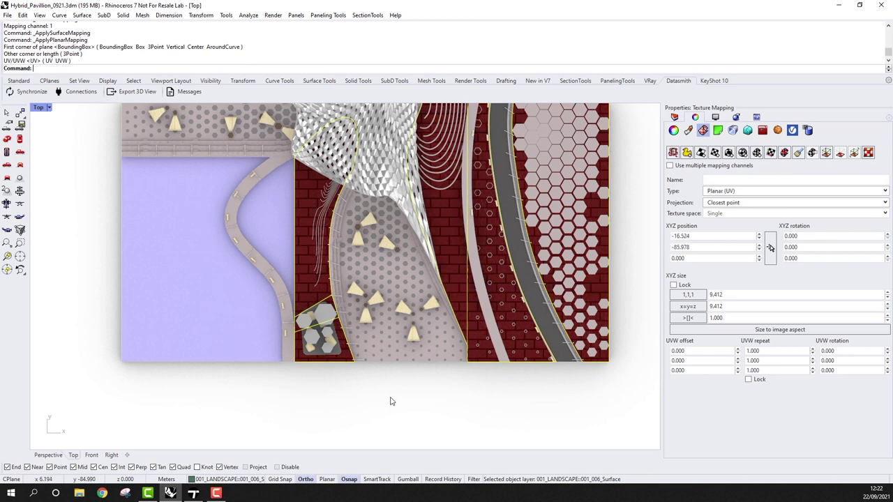
- Deselect, save the Rhino model, and synchronize it to Twinmotion via Datasmith
{"action": "key", "text": "Escape"}
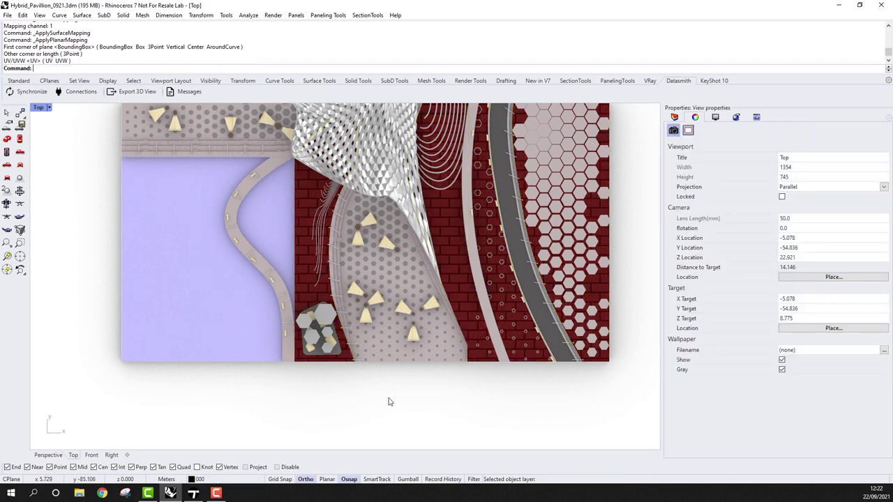
{"action": "key", "text": "ctrl+s"}
{"action": "left_click", "coordinate": [32, 92]}
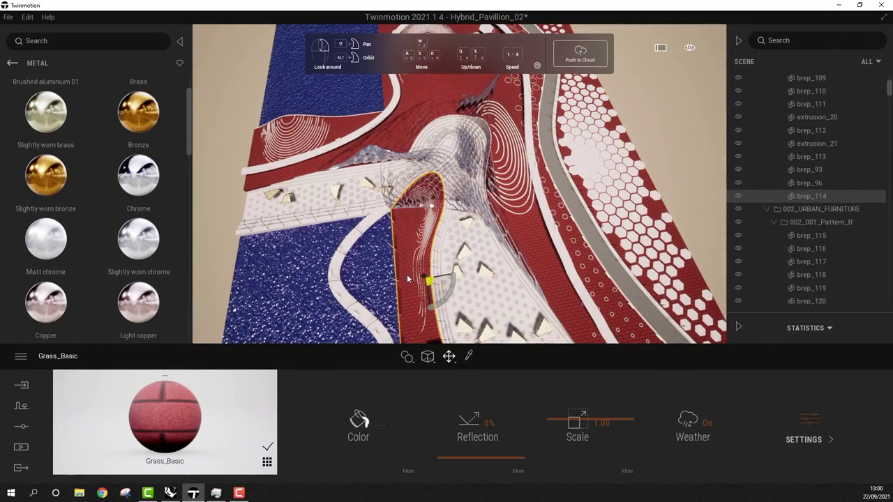
- Select the lawn's Grass 4 material and raise its Scale from 0.78 to 0.91
{"action": "left_click_drag", "start_coordinate": [408, 279], "coordinate": [398, 269], "text": "alt"}
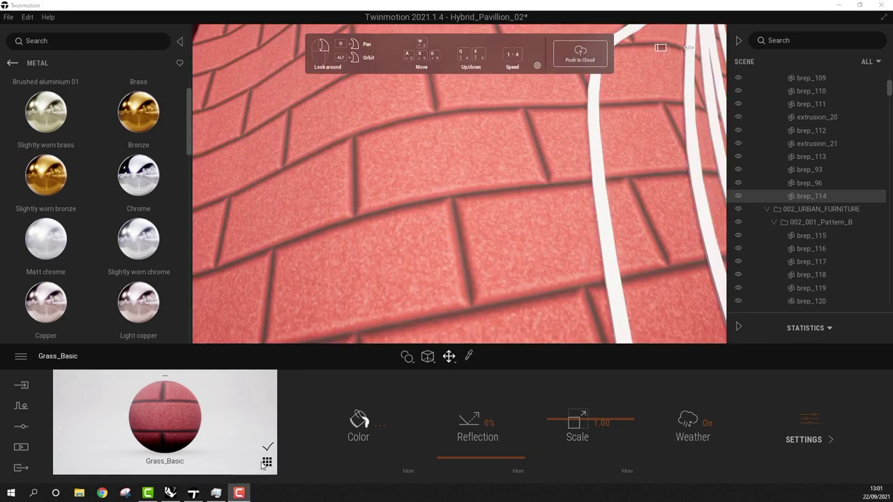
{"action": "left_click", "coordinate": [265, 464]}
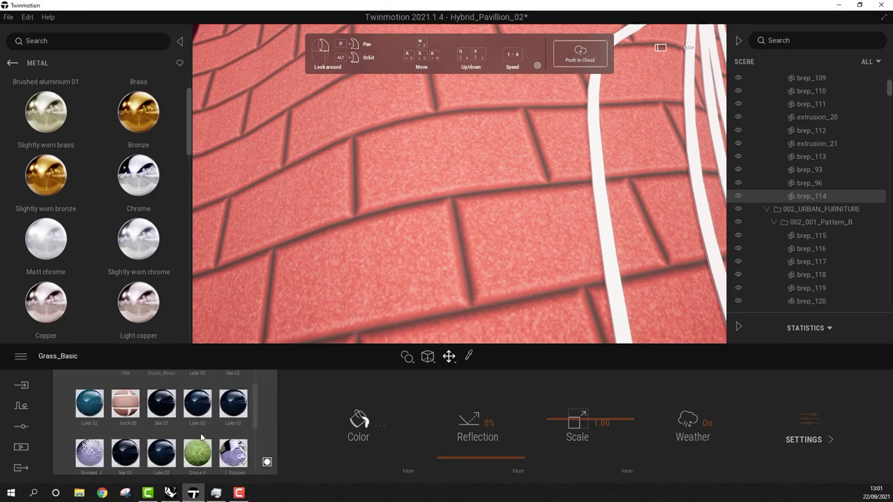
{"action": "scroll", "coordinate": [201, 438], "scroll_direction": "down", "scroll_amount": 1}
{"action": "left_click", "coordinate": [198, 443]}
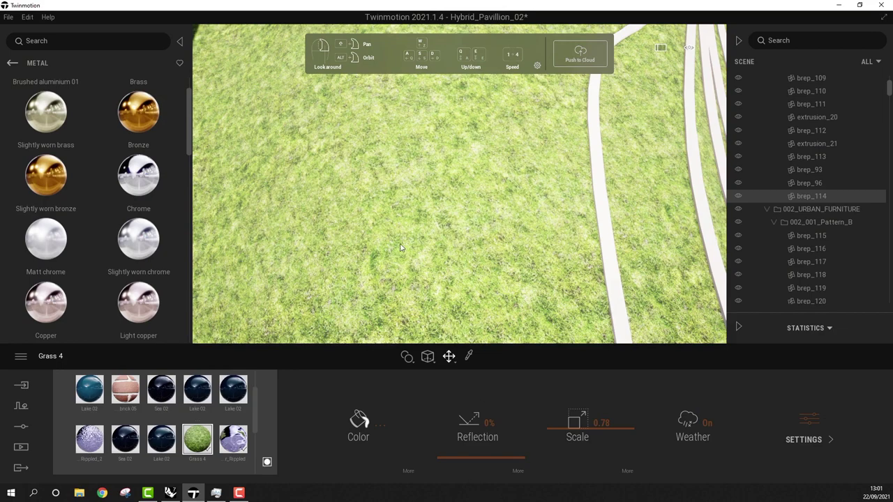
{"action": "scroll", "coordinate": [460, 274], "scroll_direction": "down", "scroll_amount": 6}
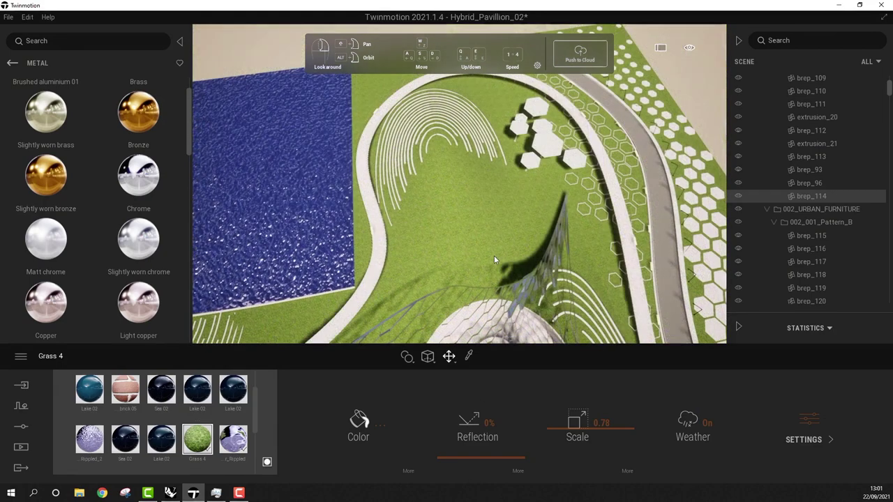
{"action": "scroll", "coordinate": [494, 258], "scroll_direction": "up", "scroll_amount": 5}
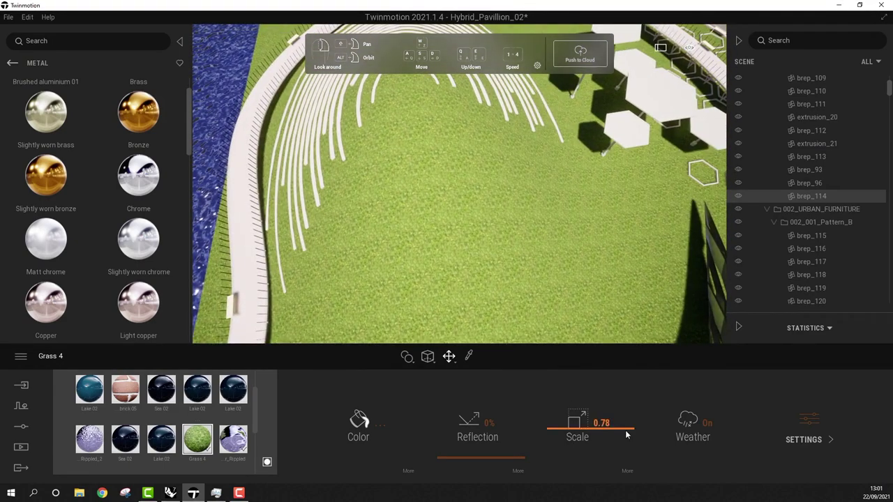
{"action": "left_click_drag", "start_coordinate": [625, 430], "coordinate": [626, 424]}
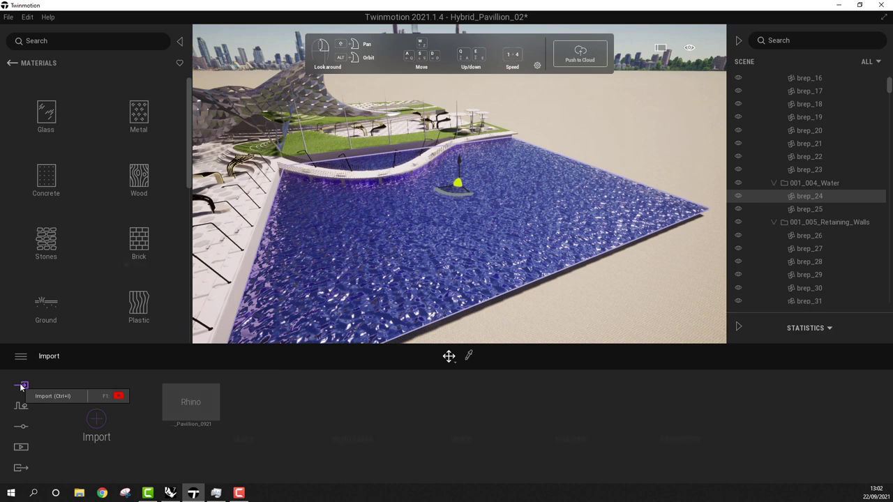
- Apply the Lake 02 water material from the Water library to the pool
{"action": "left_click", "coordinate": [21, 446]}
{"action": "scroll", "coordinate": [124, 259], "scroll_direction": "down", "scroll_amount": 5}
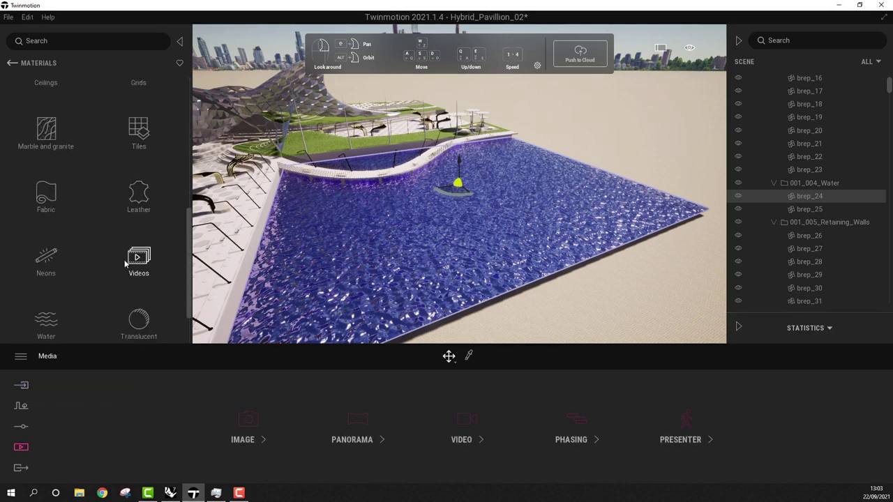
{"action": "scroll", "coordinate": [125, 263], "scroll_direction": "down", "scroll_amount": 1}
{"action": "left_click", "coordinate": [43, 257]}
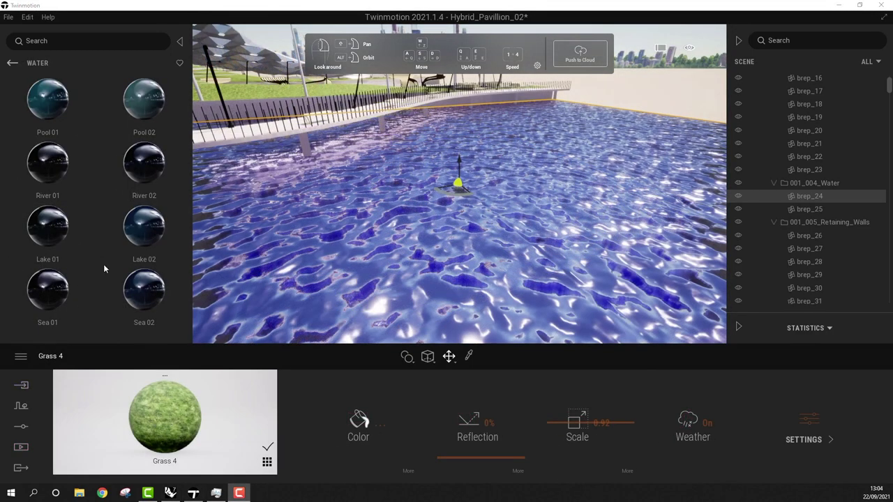
{"action": "left_click_drag", "start_coordinate": [148, 231], "coordinate": [271, 239]}
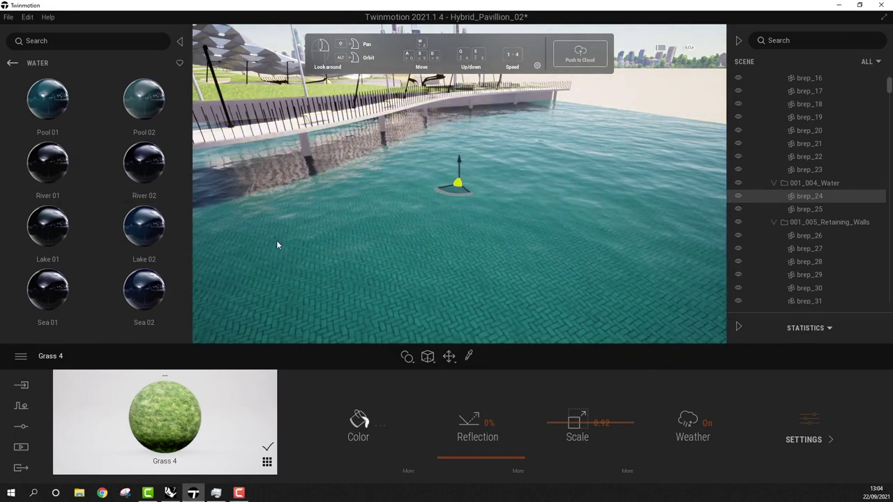
- Increase the Lake 02 water depth and make the waves stronger
{"action": "left_click_drag", "start_coordinate": [566, 434], "coordinate": [566, 361]}
{"action": "left_click_drag", "start_coordinate": [669, 423], "coordinate": [687, 414]}
{"action": "left_click", "coordinate": [572, 471]}
{"action": "right_click", "coordinate": [687, 414]}
- Darken the water colour to a deep teal in the Color Picker and confirm
{"action": "left_click", "coordinate": [414, 422]}
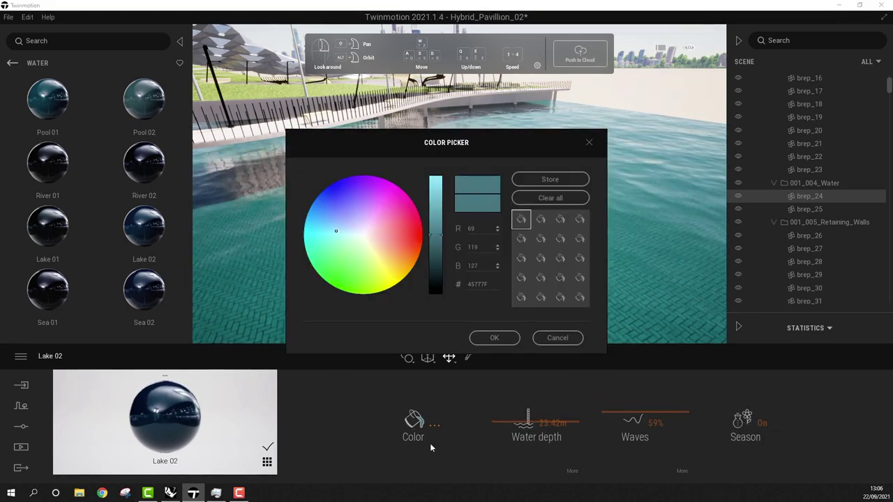
{"action": "left_click_drag", "start_coordinate": [488, 145], "coordinate": [638, 225]}
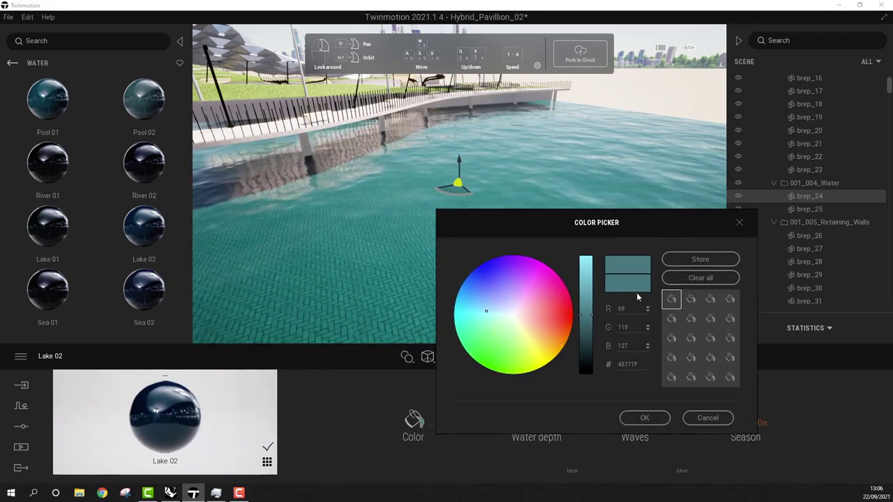
{"action": "left_click_drag", "start_coordinate": [590, 317], "coordinate": [589, 325]}
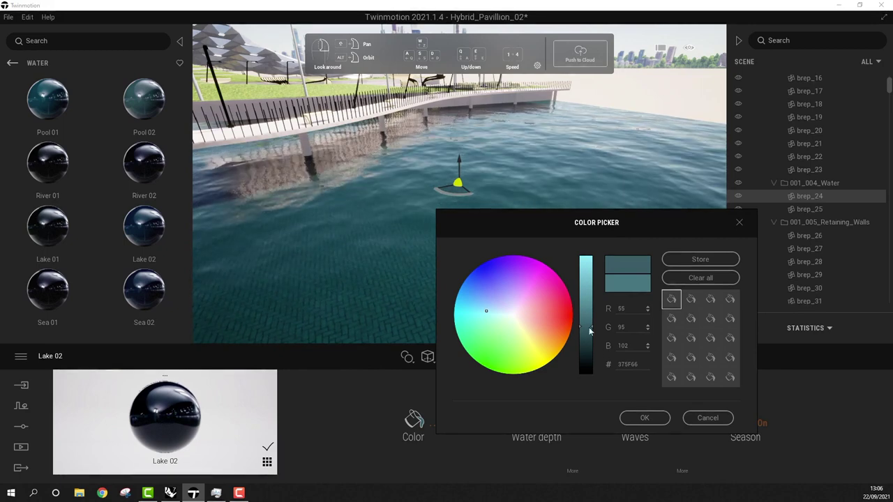
{"action": "left_click", "coordinate": [642, 418]}
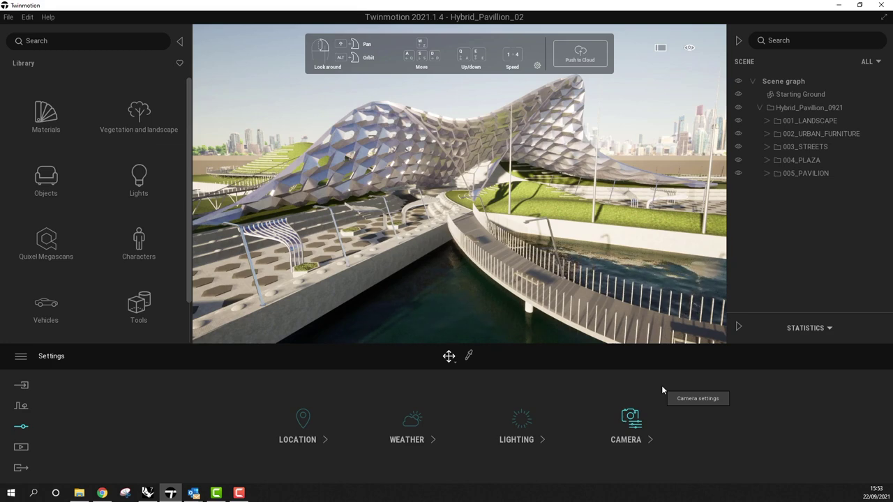
- Preview the pavilion scene full-screen, then restore the surrounding panels
{"action": "left_click", "coordinate": [660, 46]}
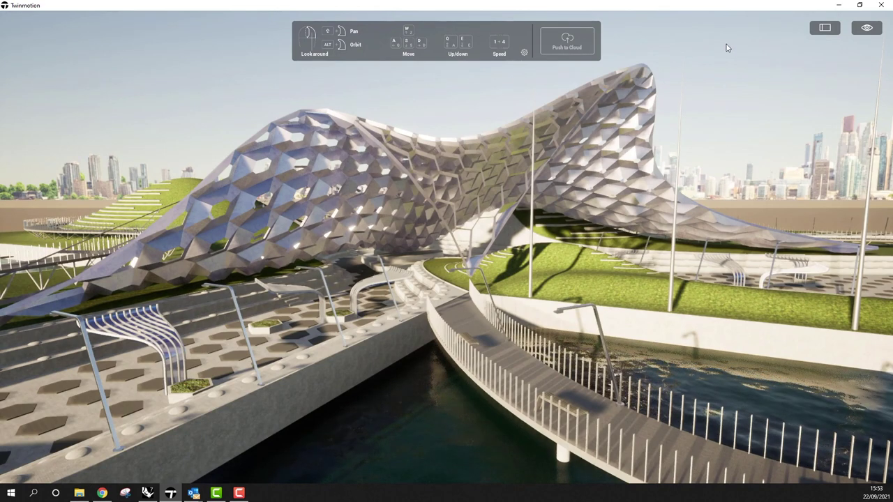
{"action": "left_click", "coordinate": [825, 28]}
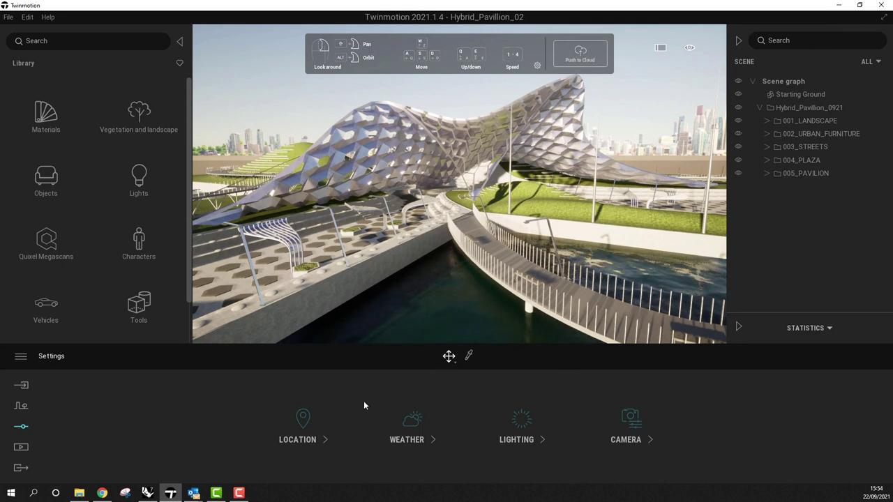
- Capture stills Image5 and Image6 from two viewpoints, then return to Image5's view
{"action": "left_click", "coordinate": [21, 448]}
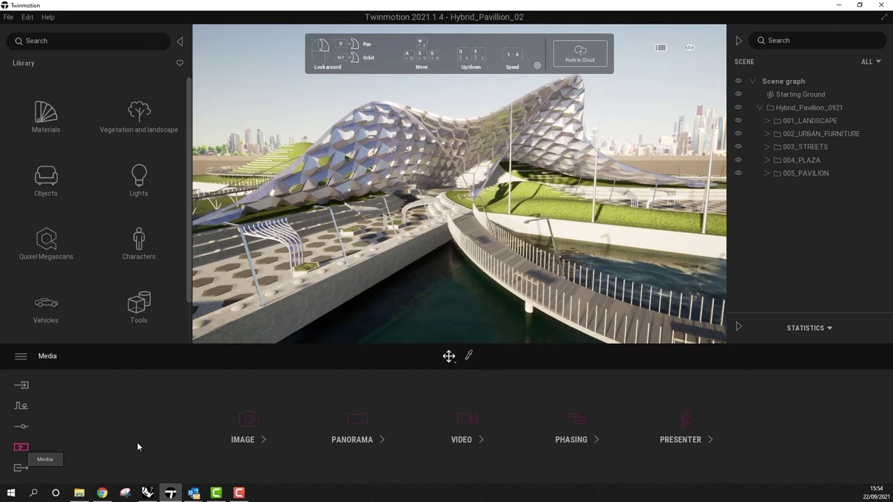
{"action": "left_click", "coordinate": [246, 423]}
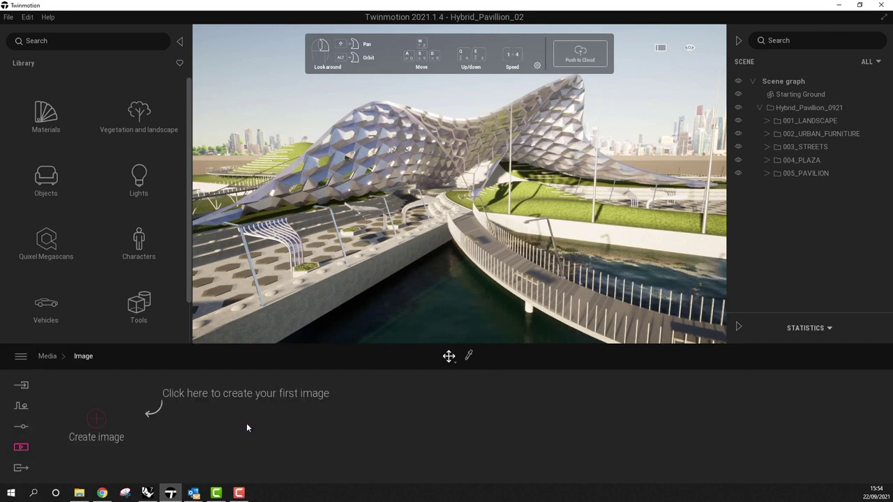
{"action": "left_click", "coordinate": [97, 420]}
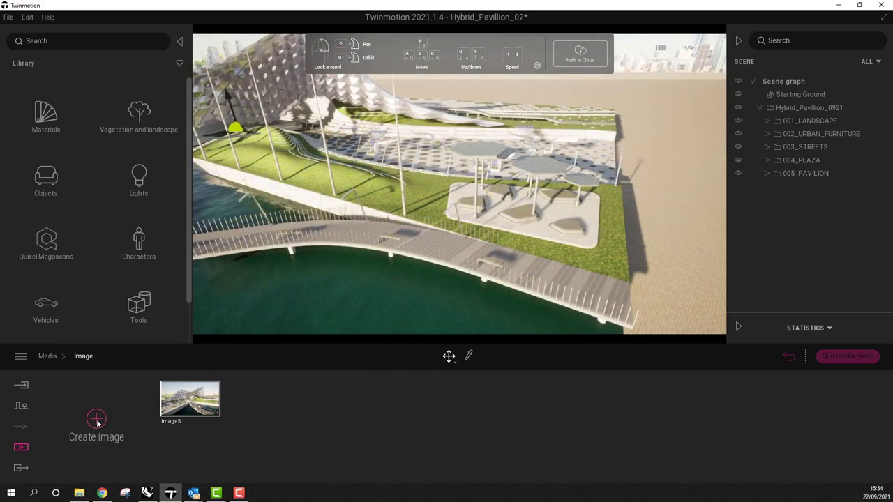
{"action": "left_click", "coordinate": [97, 420]}
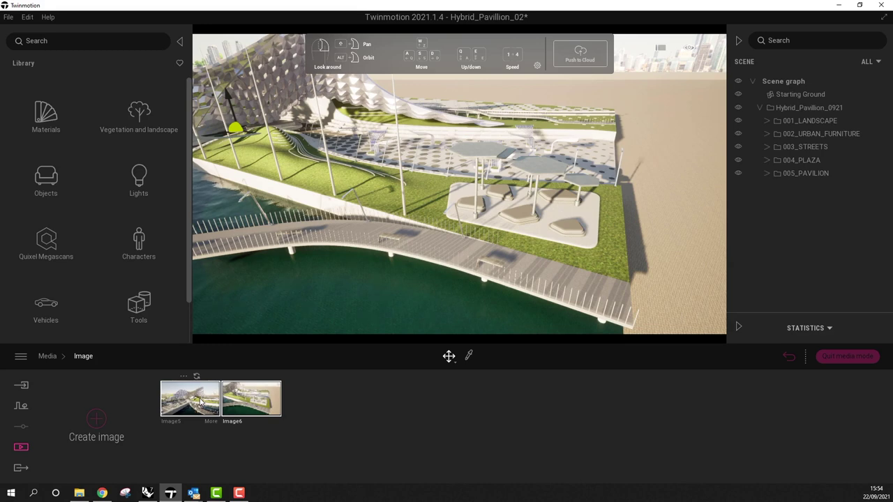
{"action": "left_click", "coordinate": [200, 402]}
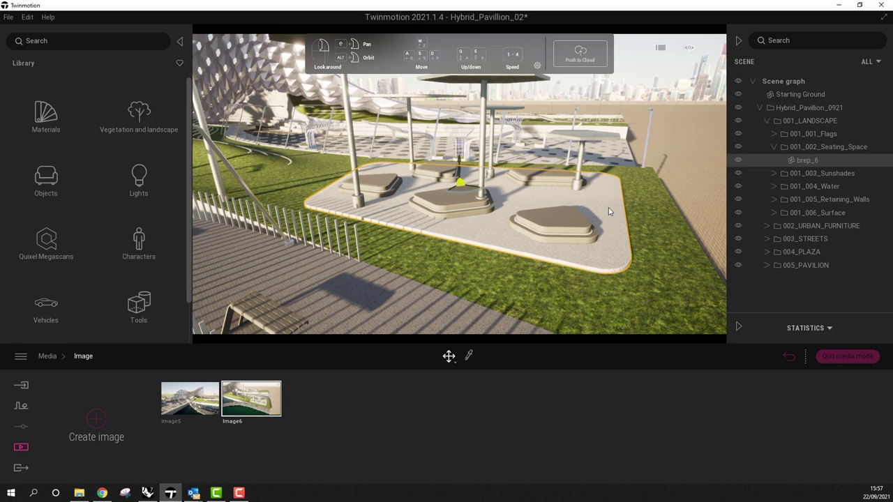
- Deselect the seating object, open the Characters library and collapse the landscape groups in the scene graph
{"action": "left_click", "coordinate": [653, 187]}
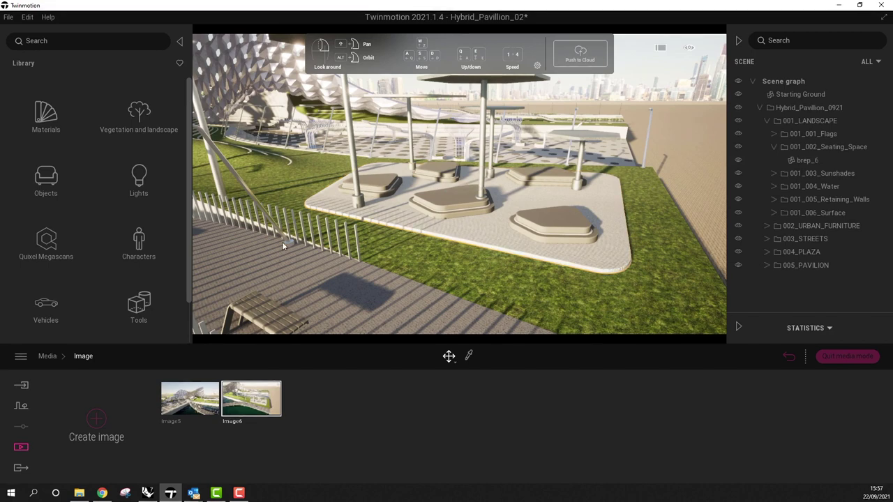
{"action": "left_click", "coordinate": [143, 241]}
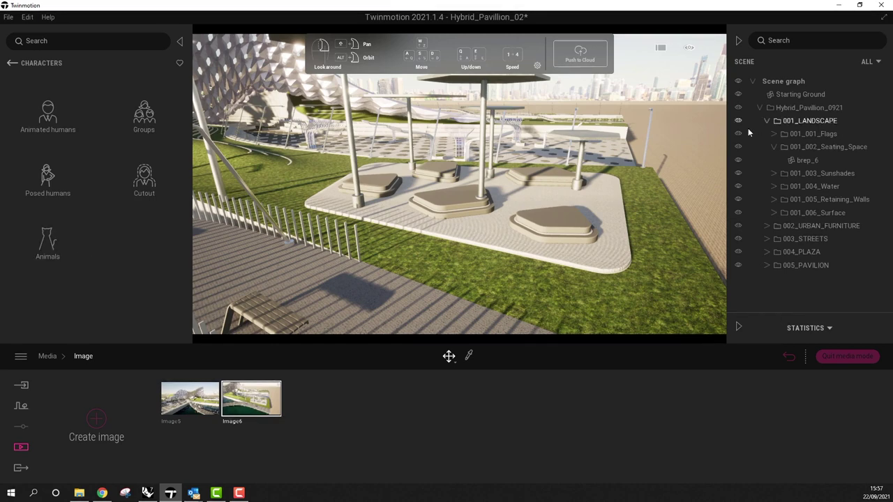
{"action": "left_click", "coordinate": [774, 147]}
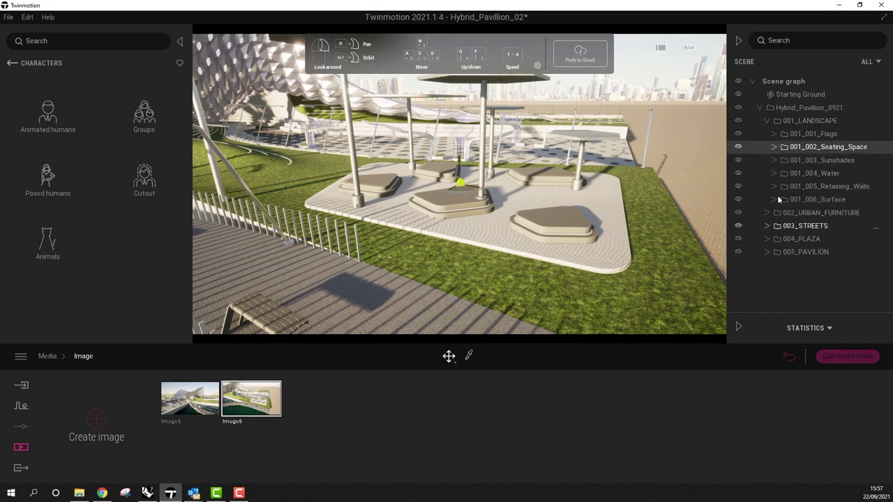
{"action": "left_click", "coordinate": [765, 121]}
- Create container 006_CHARACTERS under Hybrid_Pavillion_0921, set it active, and browse Animated humans
{"action": "left_click", "coordinate": [820, 109]}
{"action": "right_click", "coordinate": [808, 106]}
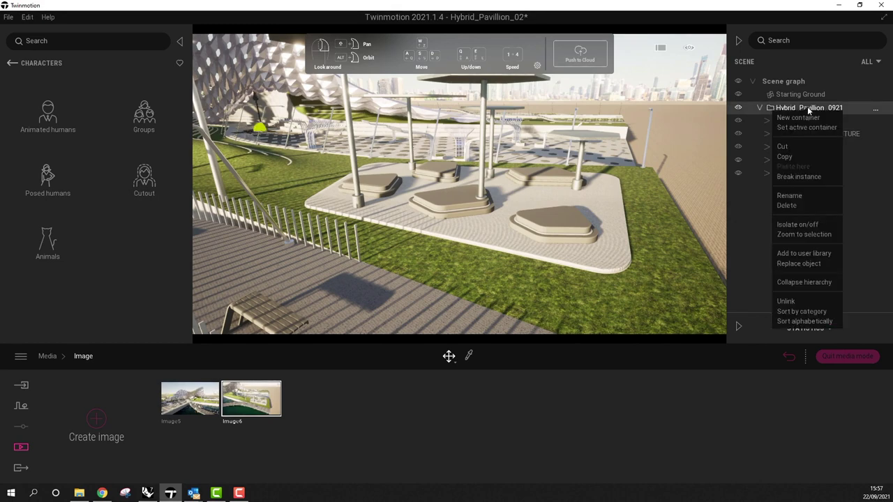
{"action": "left_click", "coordinate": [797, 116]}
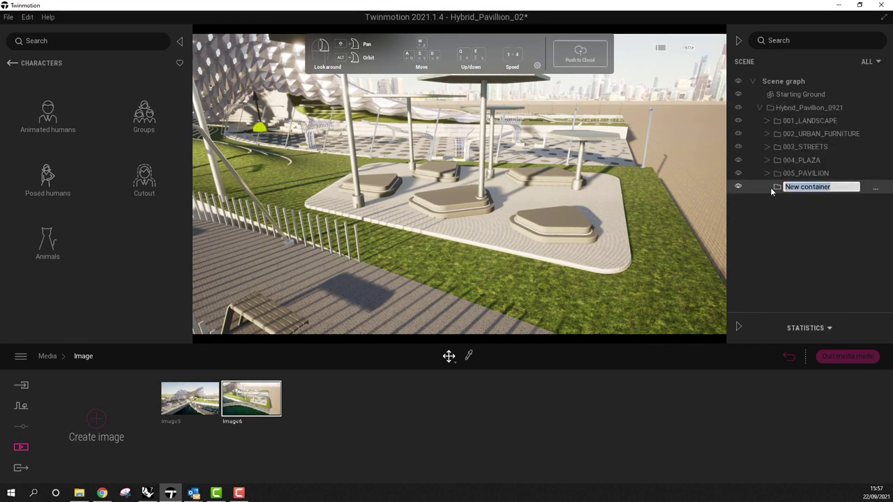
{"action": "type", "text": "006_"}
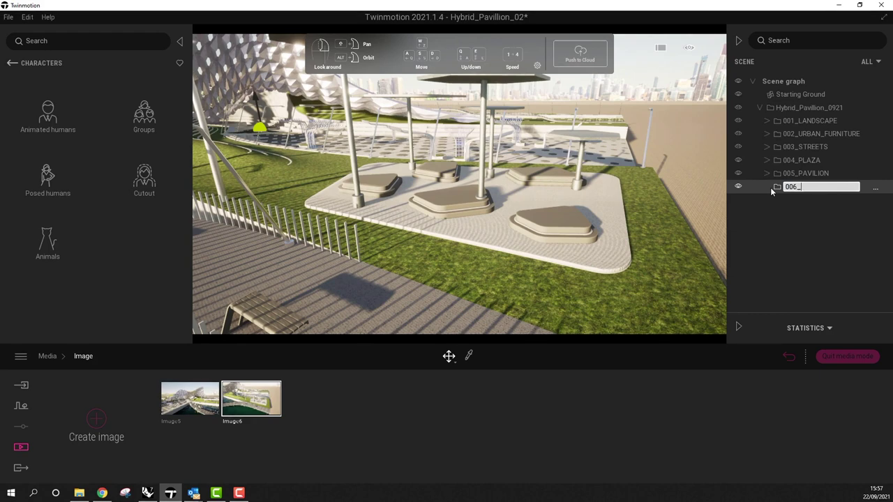
{"action": "type", "text": "CHARACTERS"}
{"action": "key", "text": "Return"}
{"action": "right_click", "coordinate": [877, 190]}
{"action": "left_click", "coordinate": [810, 227]}
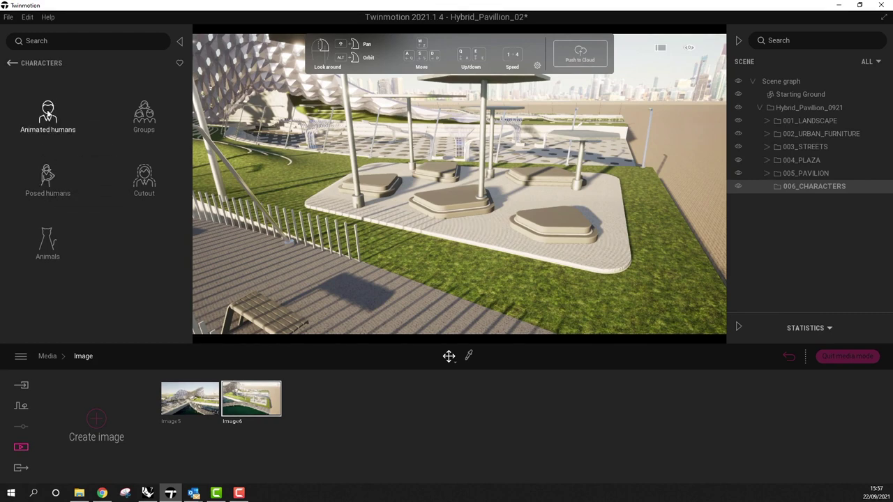
{"action": "left_click", "coordinate": [46, 115]}
- Drop Chris from Animated humans onto the plaza and move him between the benches
{"action": "scroll", "coordinate": [129, 263], "scroll_direction": "down", "scroll_amount": 3}
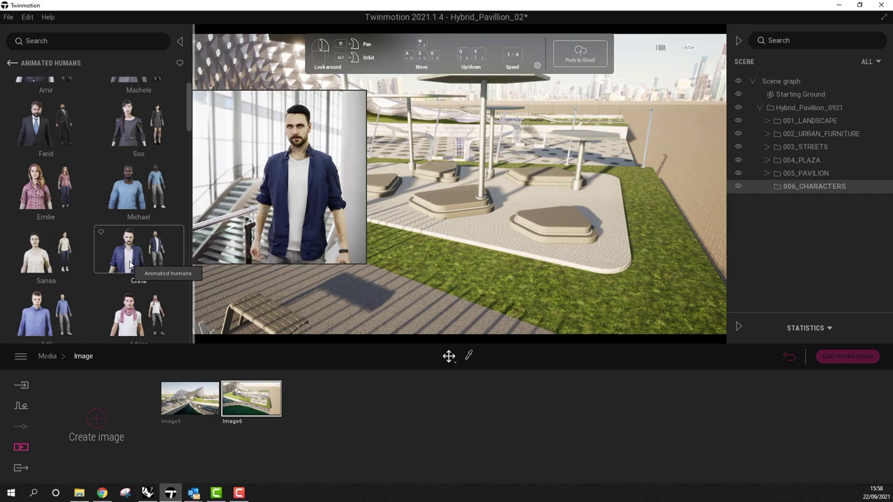
{"action": "left_click_drag", "start_coordinate": [129, 264], "coordinate": [529, 201]}
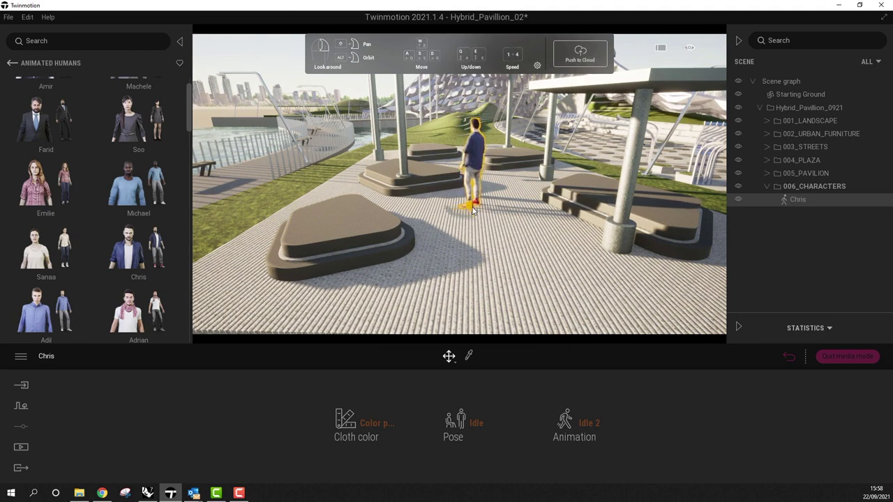
{"action": "left_click_drag", "start_coordinate": [473, 210], "coordinate": [552, 204]}
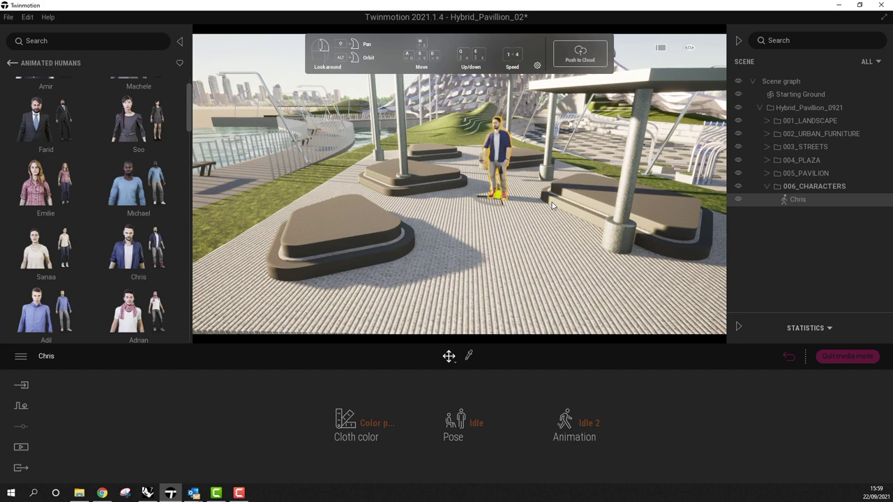
- Set Chris's pose to Sitting and move him onto the front seating block bench
{"action": "left_click", "coordinate": [376, 424]}
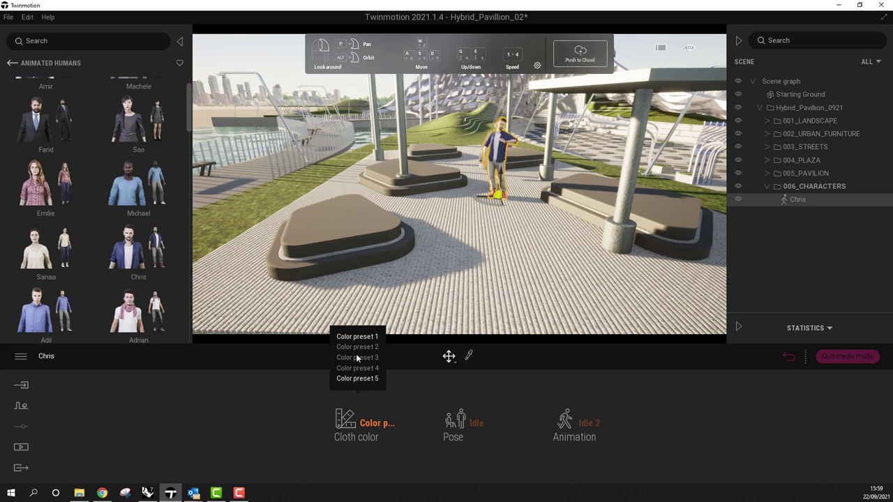
{"action": "left_click", "coordinate": [460, 438]}
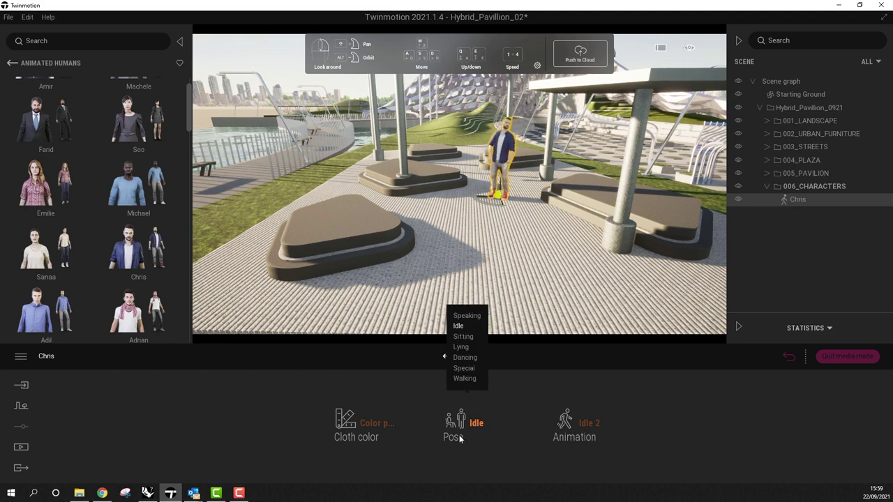
{"action": "left_click", "coordinate": [463, 337]}
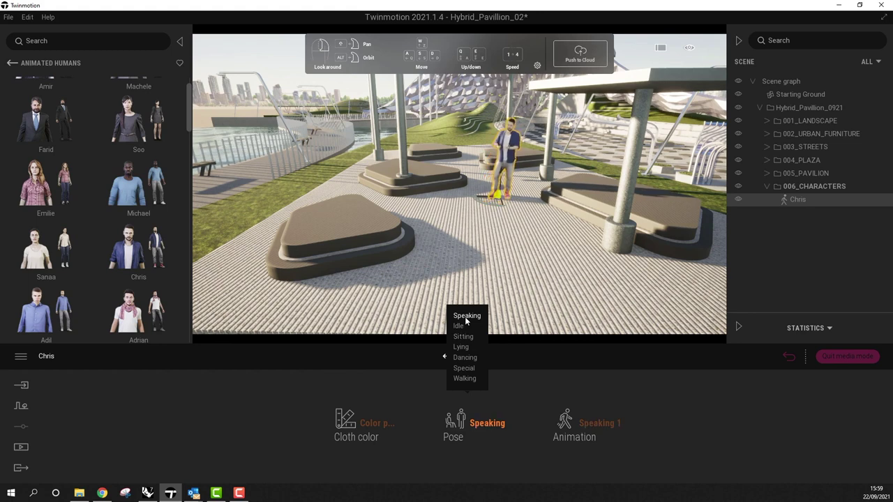
{"action": "left_click", "coordinate": [461, 347]}
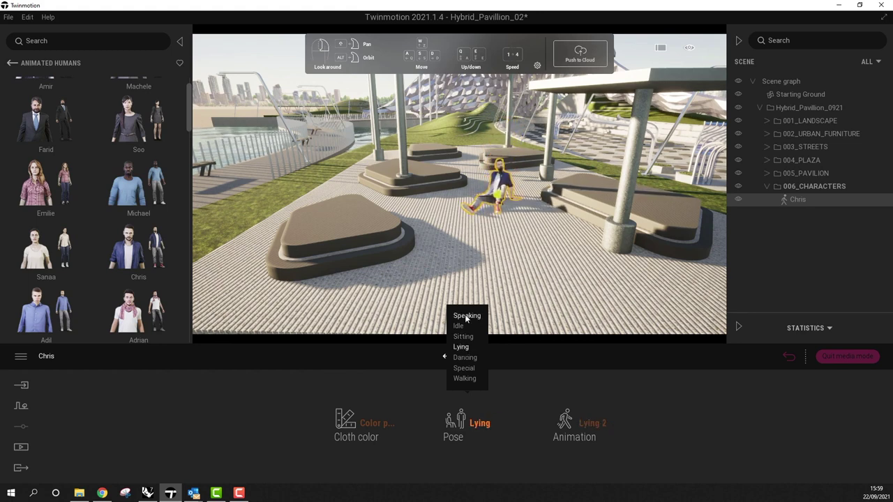
{"action": "left_click", "coordinate": [464, 336]}
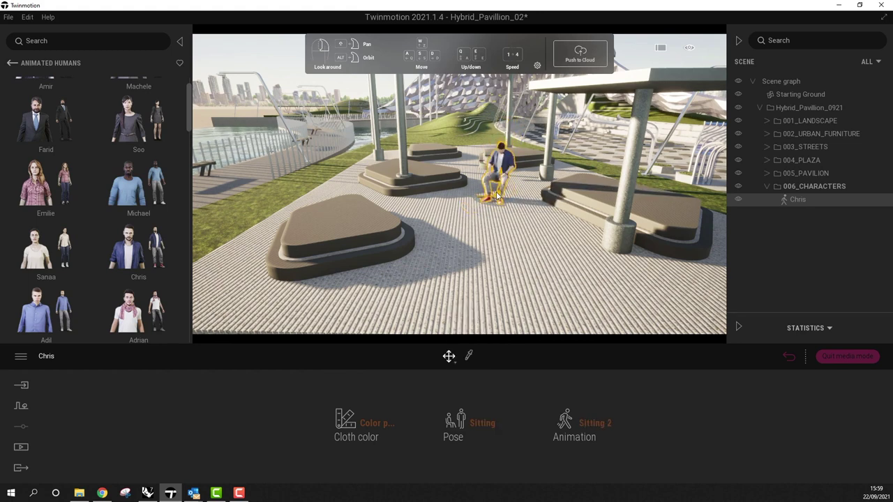
{"action": "left_click_drag", "start_coordinate": [497, 198], "coordinate": [413, 262]}
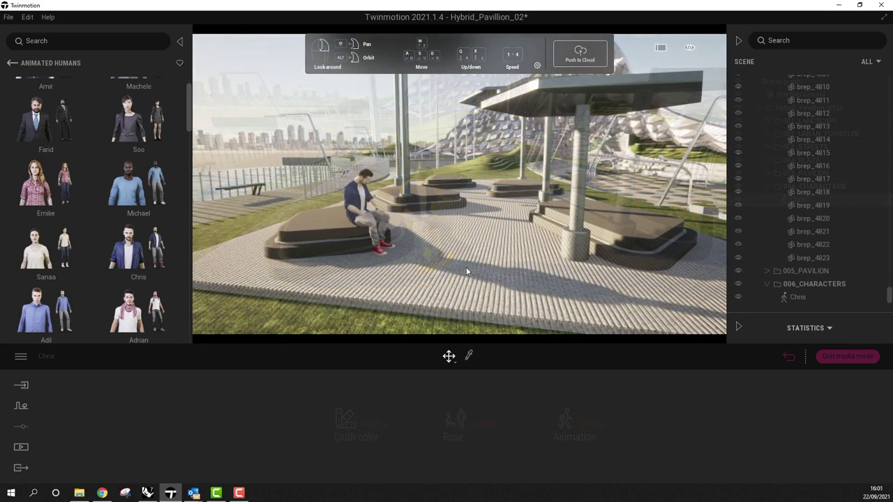
- Place Emilie and then Michael standing beside the seated Chris
{"action": "mouse_move", "coordinate": [42, 203]}
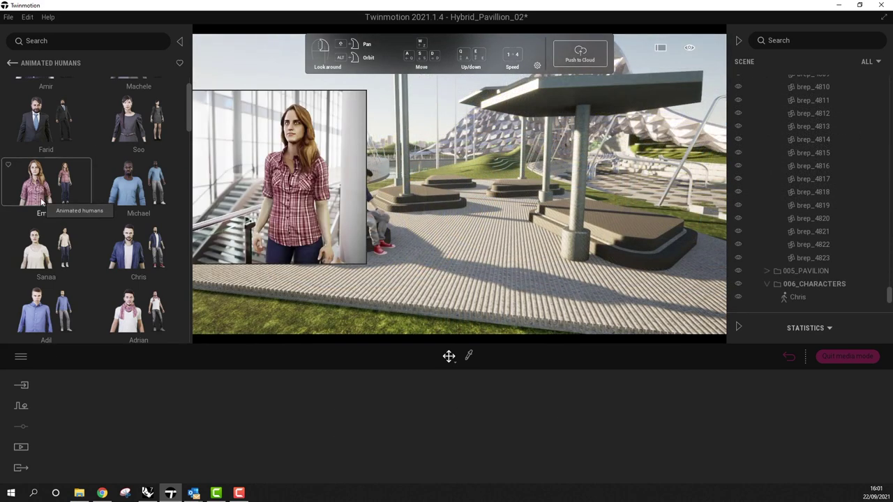
{"action": "left_click_drag", "start_coordinate": [42, 203], "coordinate": [422, 244]}
{"action": "left_click", "coordinate": [521, 249]}
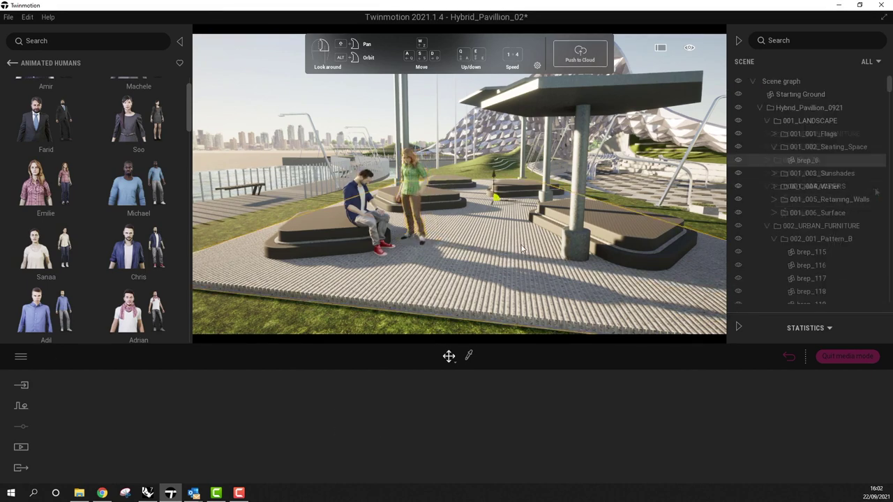
{"action": "mouse_move", "coordinate": [130, 199]}
{"action": "left_click_drag", "start_coordinate": [130, 199], "coordinate": [502, 260]}
{"action": "left_click", "coordinate": [500, 305]}
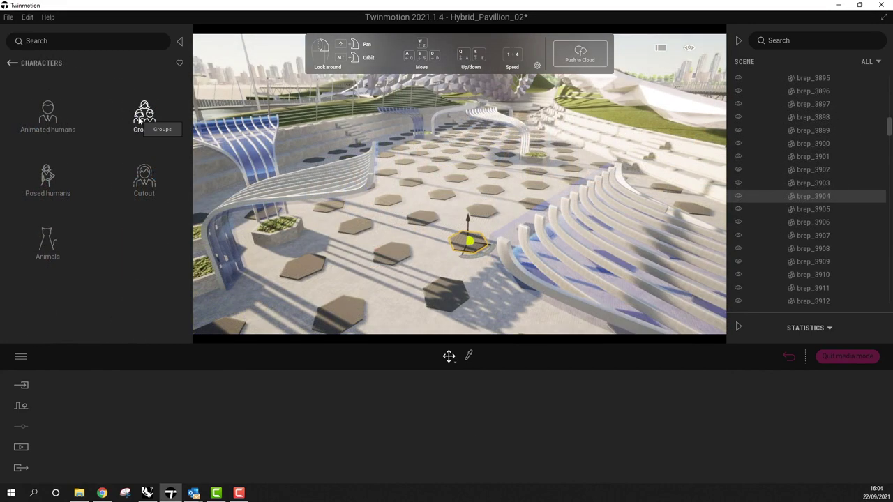
- Drop the Group02 crowd onto the hexagon plaza and set member Aneko's pose to Speaking
{"action": "left_click", "coordinate": [139, 120]}
{"action": "left_click_drag", "start_coordinate": [138, 118], "coordinate": [332, 132]}
{"action": "left_click_drag", "start_coordinate": [436, 197], "coordinate": [445, 213]}
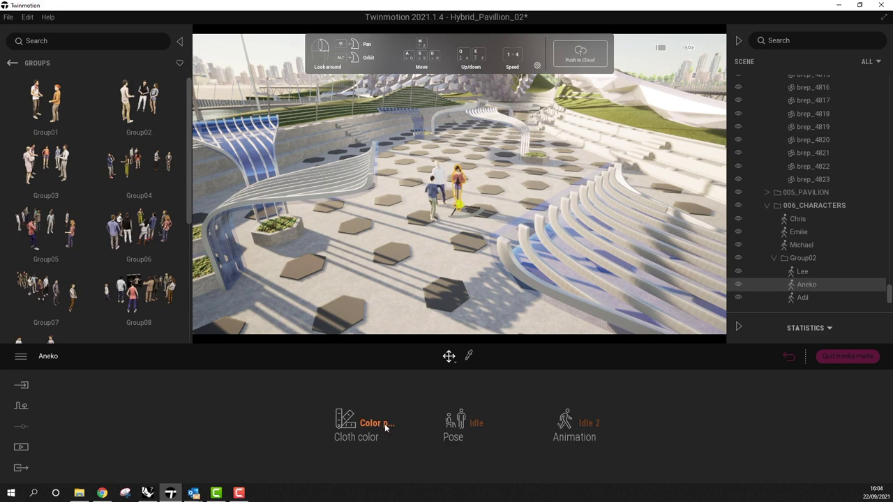
{"action": "left_click", "coordinate": [477, 425]}
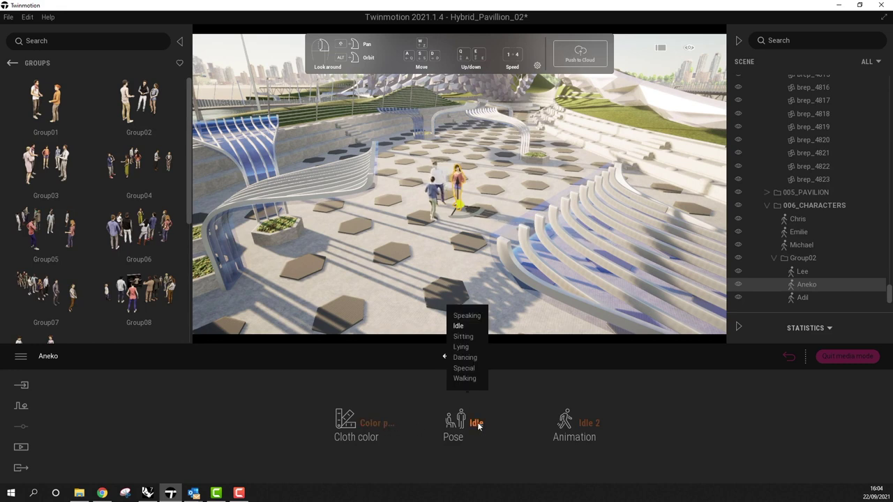
{"action": "left_click", "coordinate": [469, 316]}
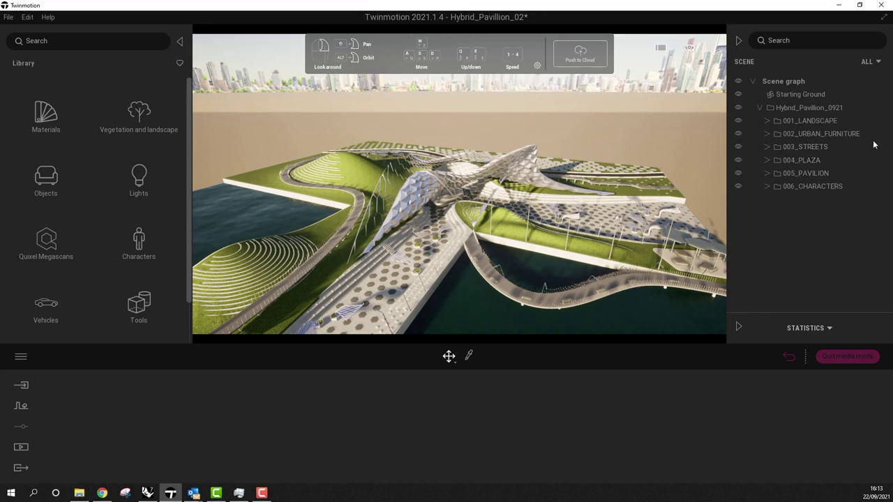
- Add a 007_Trees container through the Hybrid_Pavillion_0921 menu and make it the active one
{"action": "right_click", "coordinate": [796, 110]}
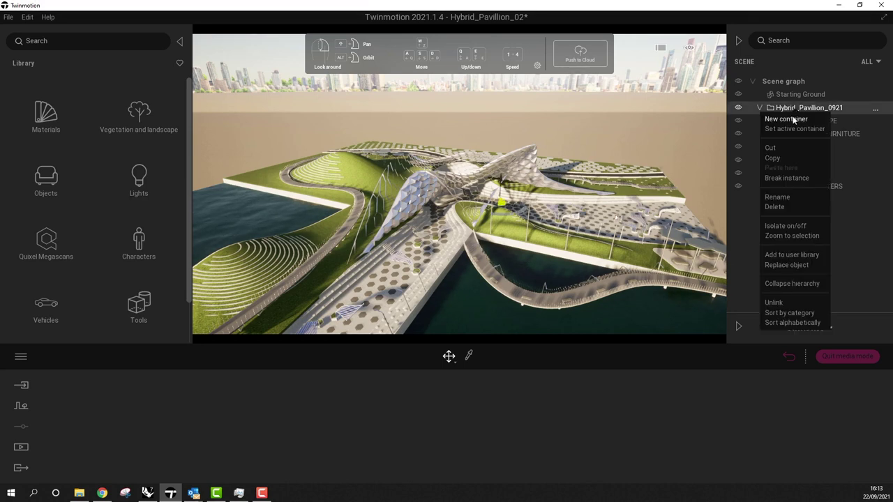
{"action": "left_click", "coordinate": [786, 119]}
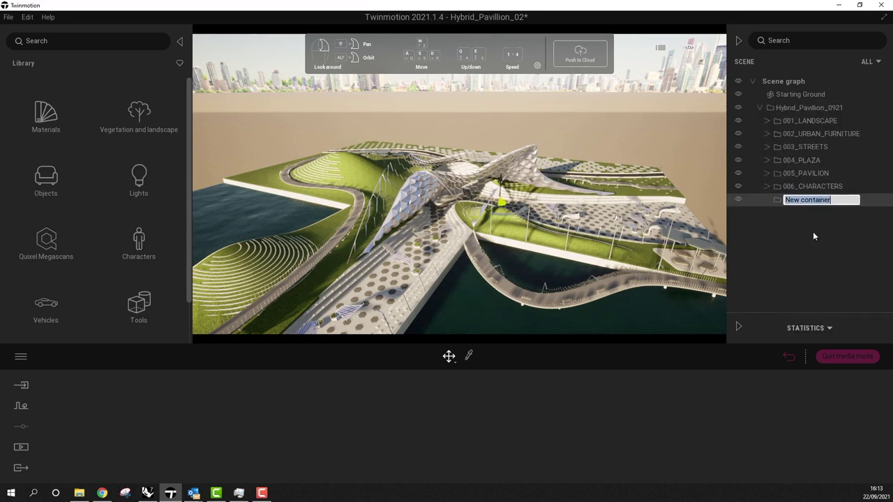
{"action": "type", "text": "007"}
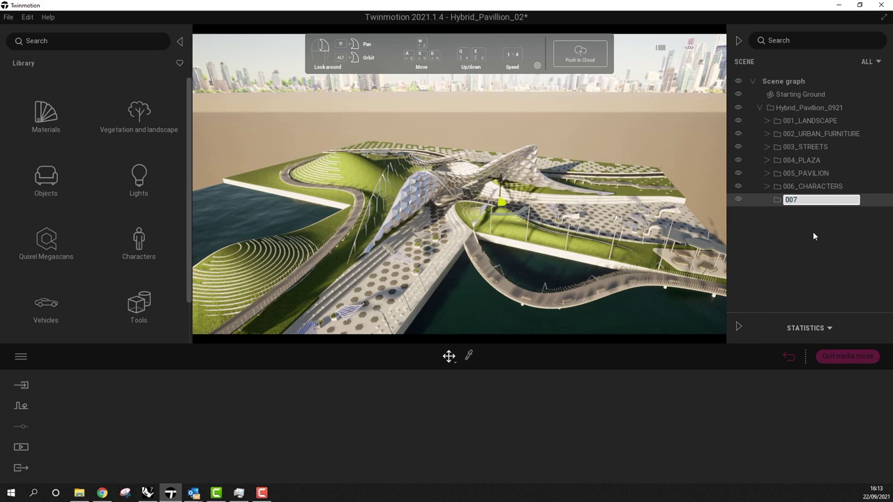
{"action": "type", "text": "_Tr"}
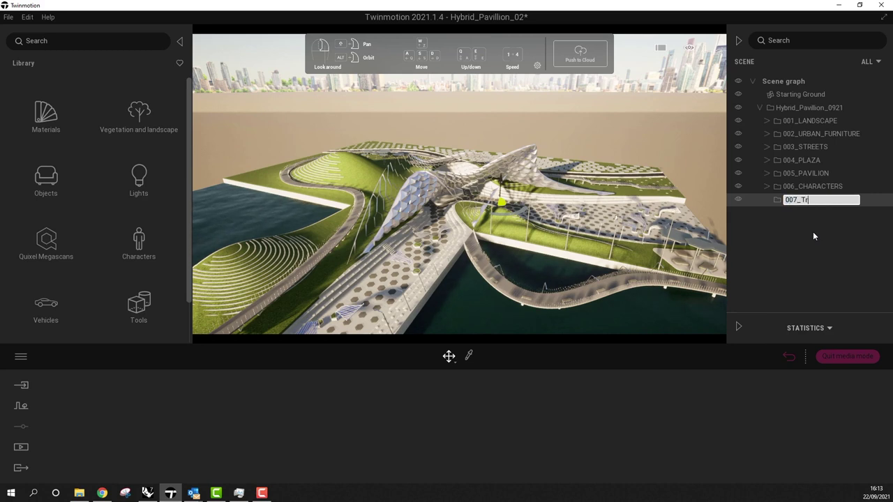
{"action": "type", "text": "ees"}
{"action": "left_click", "coordinate": [846, 232]}
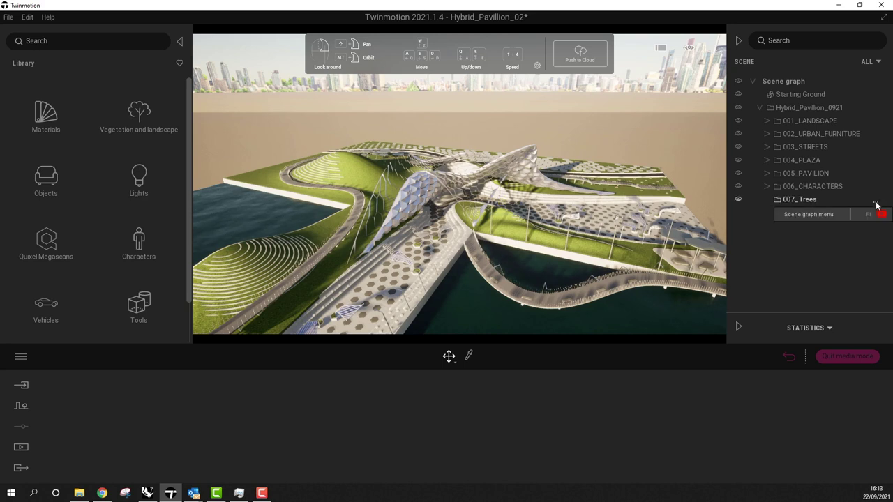
{"action": "left_click", "coordinate": [876, 203]}
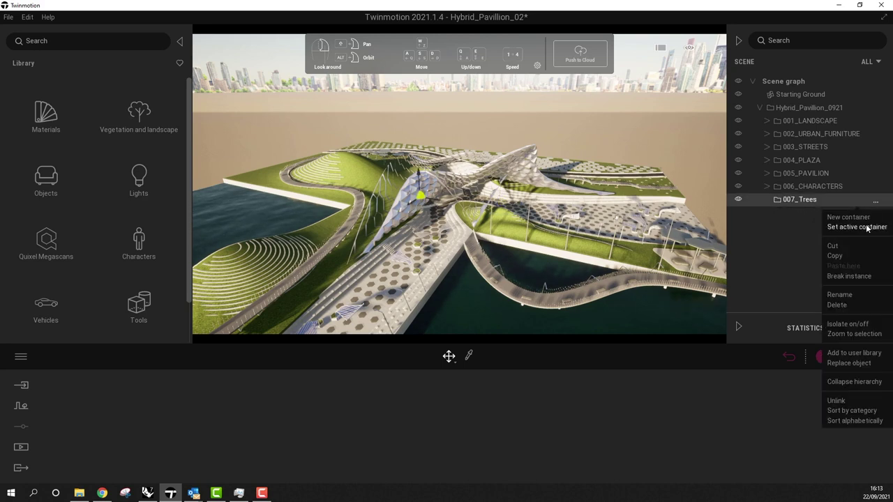
{"action": "left_click", "coordinate": [867, 226]}
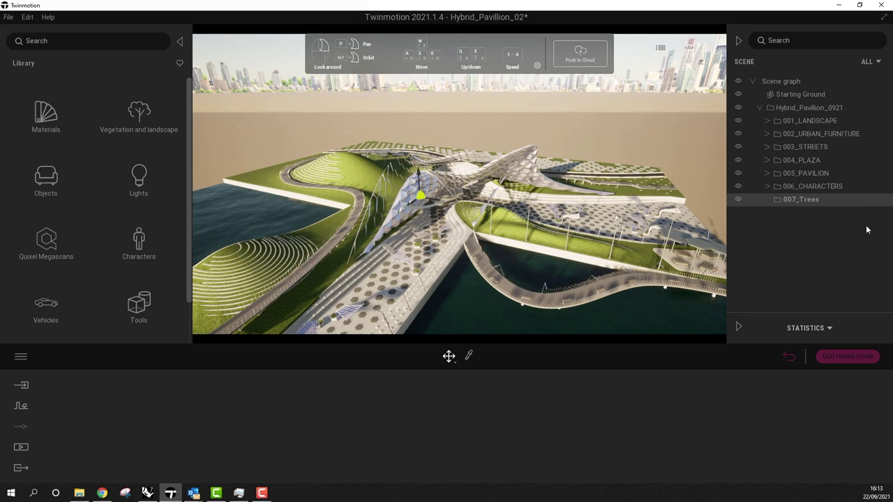
- Open Vegetation Paint and start filling its palette with trees such as London Planetree
{"action": "left_click", "coordinate": [19, 408]}
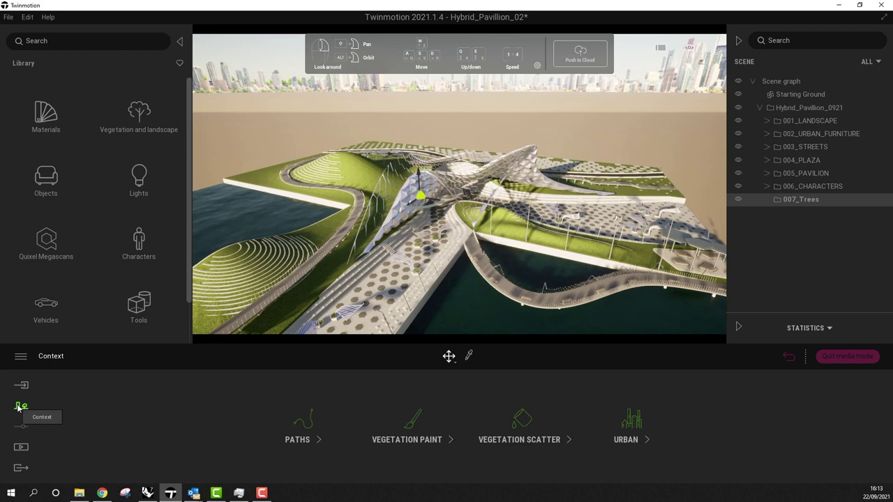
{"action": "left_click", "coordinate": [409, 419]}
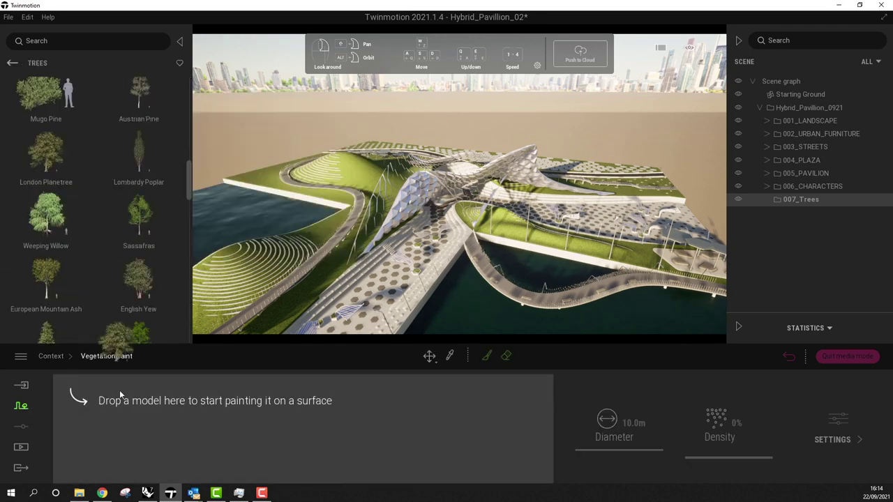
{"action": "left_click_drag", "start_coordinate": [119, 405], "coordinate": [115, 391]}
{"action": "mouse_move", "coordinate": [112, 262]}
{"action": "left_mouse_down"}
{"action": "mouse_move", "coordinate": [156, 416]}
{"action": "mouse_move", "coordinate": [200, 412]}
{"action": "left_mouse_up"}
{"action": "scroll", "coordinate": [145, 229], "scroll_direction": "down", "scroll_amount": 3}
{"action": "scroll", "coordinate": [145, 228], "scroll_direction": "down", "scroll_amount": 3}
{"action": "mouse_move", "coordinate": [44, 191]}
{"action": "left_mouse_down"}
{"action": "mouse_move", "coordinate": [164, 421]}
{"action": "mouse_move", "coordinate": [290, 412]}
{"action": "left_mouse_up"}
- Add the remaining trees, including English Oak and Manna Ash, then select the paint brush
{"action": "scroll", "coordinate": [121, 238], "scroll_direction": "down", "scroll_amount": 5}
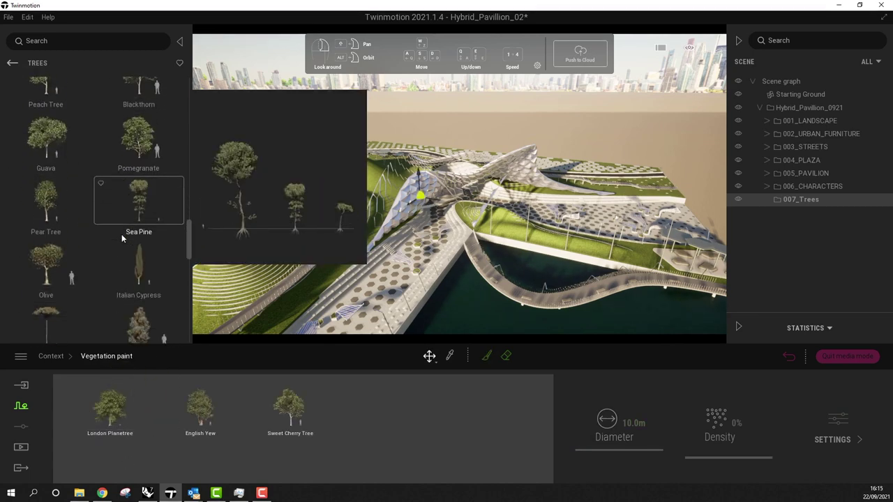
{"action": "scroll", "coordinate": [122, 233], "scroll_direction": "down", "scroll_amount": 5}
{"action": "mouse_move", "coordinate": [121, 234]}
{"action": "left_mouse_down"}
{"action": "mouse_move", "coordinate": [342, 421]}
{"action": "mouse_move", "coordinate": [381, 417]}
{"action": "left_mouse_up"}
{"action": "scroll", "coordinate": [140, 230], "scroll_direction": "down", "scroll_amount": 10}
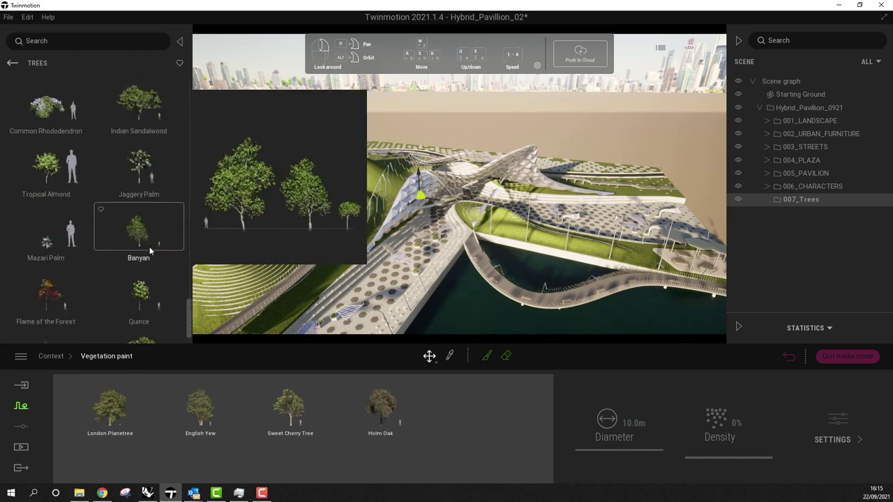
{"action": "scroll", "coordinate": [149, 247], "scroll_direction": "up", "scroll_amount": 10}
{"action": "left_click_drag", "start_coordinate": [139, 161], "coordinate": [418, 407]}
{"action": "scroll", "coordinate": [136, 132], "scroll_direction": "up", "scroll_amount": 2}
{"action": "scroll", "coordinate": [136, 134], "scroll_direction": "up", "scroll_amount": 4}
{"action": "left_click_drag", "start_coordinate": [44, 199], "coordinate": [362, 468]}
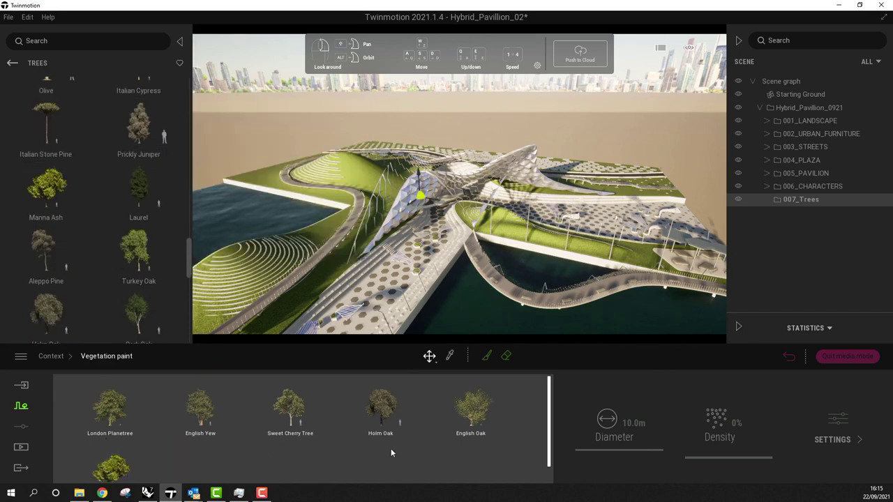
{"action": "left_click", "coordinate": [486, 356]}
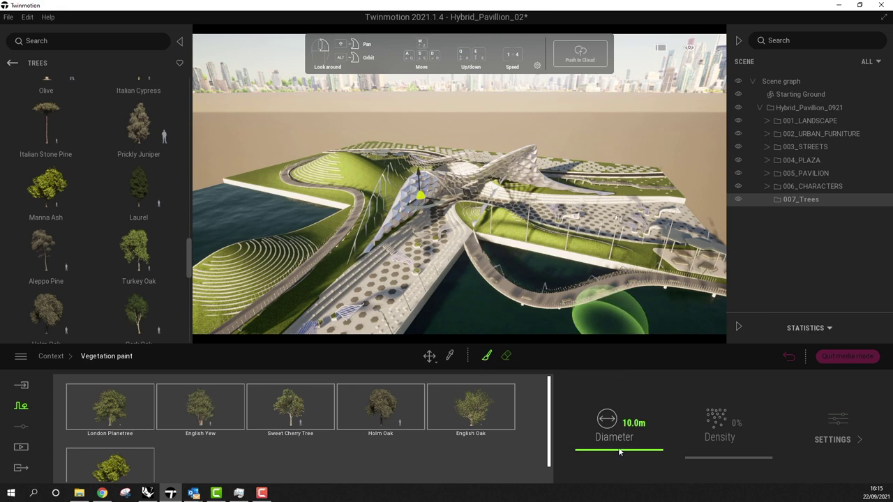
- Enlarge the brush diameter to 17.8m and paint dense trees along the hill, ridge and empty patch
{"action": "mouse_move", "coordinate": [619, 448]}
{"action": "left_mouse_down"}
{"action": "mouse_move", "coordinate": [619, 419]}
{"action": "mouse_move", "coordinate": [617, 450]}
{"action": "mouse_move", "coordinate": [619, 439]}
{"action": "left_mouse_up"}
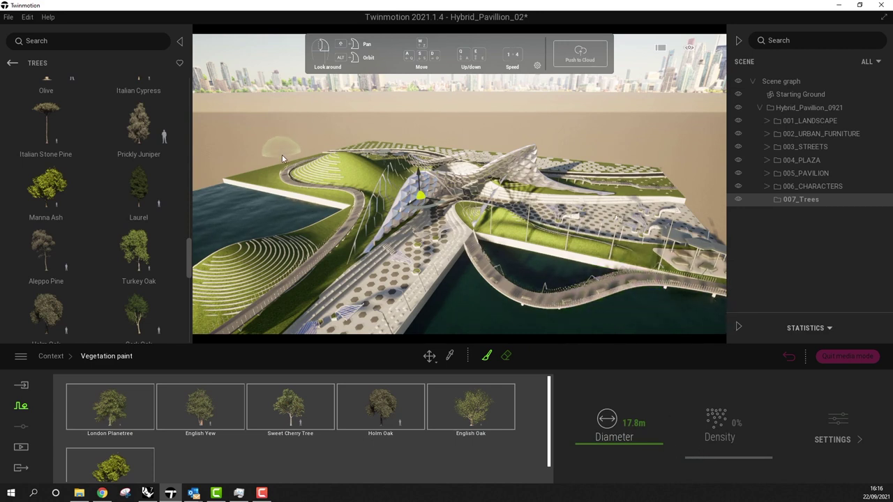
{"action": "mouse_move", "coordinate": [282, 155]}
{"action": "left_mouse_down"}
{"action": "mouse_move", "coordinate": [344, 135]}
{"action": "mouse_move", "coordinate": [284, 126]}
{"action": "mouse_move", "coordinate": [258, 150]}
{"action": "mouse_move", "coordinate": [277, 156]}
{"action": "left_mouse_up"}
{"action": "mouse_move", "coordinate": [355, 138]}
{"action": "left_mouse_down"}
{"action": "mouse_move", "coordinate": [390, 126]}
{"action": "mouse_move", "coordinate": [458, 129]}
{"action": "left_mouse_up"}
{"action": "right_click_drag", "start_coordinate": [498, 126], "coordinate": [535, 225]}
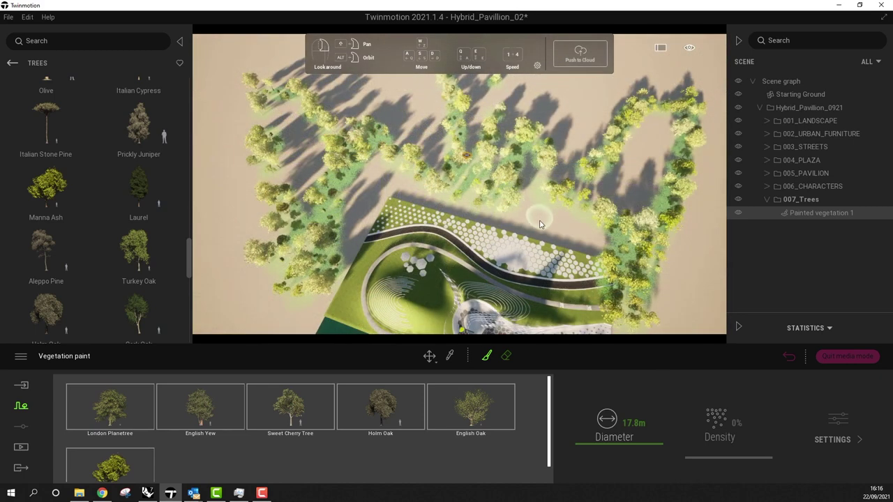
{"action": "mouse_move", "coordinate": [540, 224]}
{"action": "left_mouse_down"}
{"action": "mouse_move", "coordinate": [590, 242]}
{"action": "mouse_move", "coordinate": [586, 222]}
{"action": "mouse_move", "coordinate": [510, 218]}
{"action": "mouse_move", "coordinate": [396, 185]}
{"action": "mouse_move", "coordinate": [384, 187]}
{"action": "mouse_move", "coordinate": [351, 245]}
{"action": "mouse_move", "coordinate": [351, 179]}
{"action": "mouse_move", "coordinate": [369, 162]}
{"action": "mouse_move", "coordinate": [398, 167]}
{"action": "mouse_move", "coordinate": [431, 139]}
{"action": "mouse_move", "coordinate": [446, 165]}
{"action": "mouse_move", "coordinate": [311, 325]}
{"action": "mouse_move", "coordinate": [238, 302]}
{"action": "mouse_move", "coordinate": [252, 278]}
{"action": "mouse_move", "coordinate": [265, 278]}
{"action": "mouse_move", "coordinate": [283, 282]}
{"action": "mouse_move", "coordinate": [274, 309]}
{"action": "mouse_move", "coordinate": [307, 322]}
{"action": "left_mouse_up"}
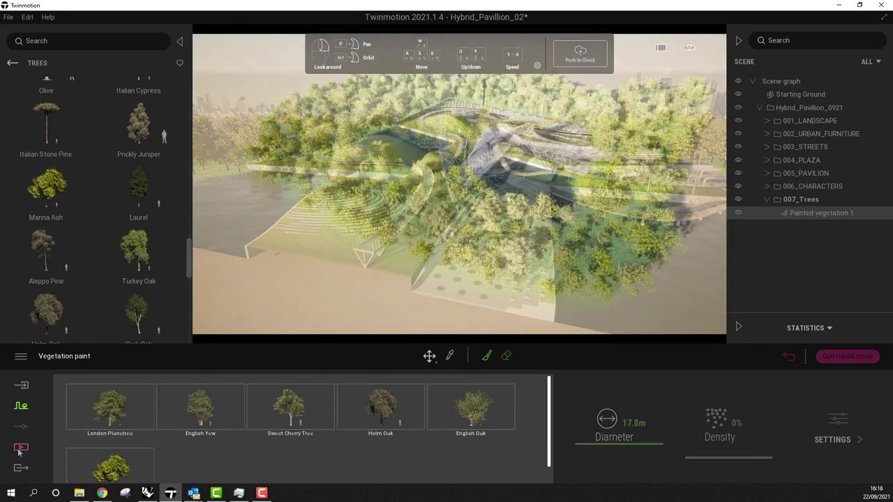
{"action": "left_click", "coordinate": [21, 447]}
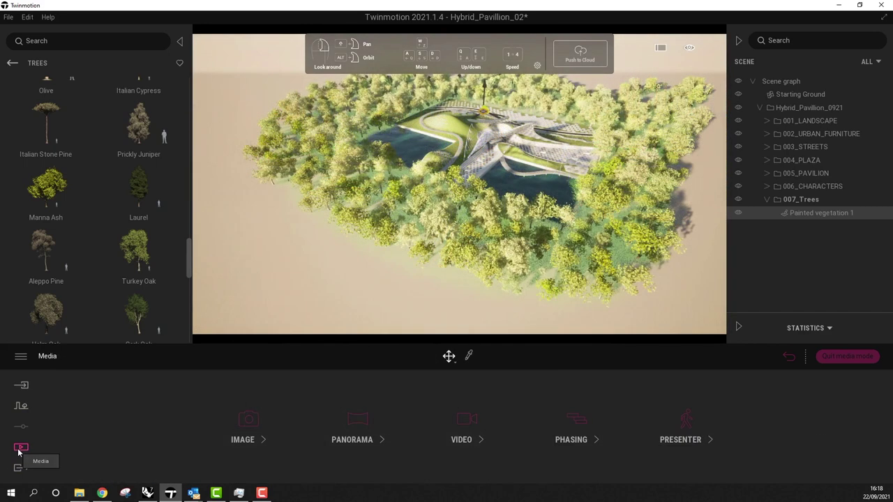
- Recall the Image5 viewpoint, select 005_PAVILION and orbit to see the pavilion past the bridge
{"action": "left_click", "coordinate": [249, 423]}
{"action": "left_click", "coordinate": [196, 415]}
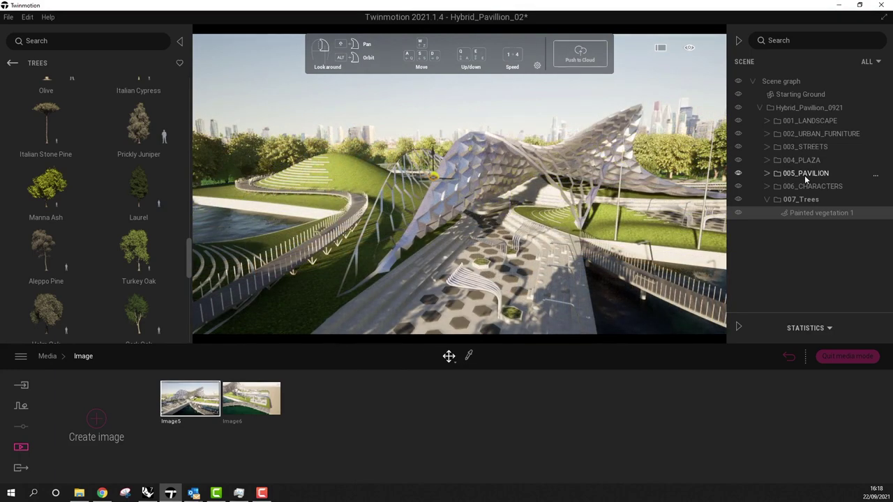
{"action": "left_click", "coordinate": [804, 175]}
{"action": "left_click_drag", "start_coordinate": [410, 261], "coordinate": [369, 259]}
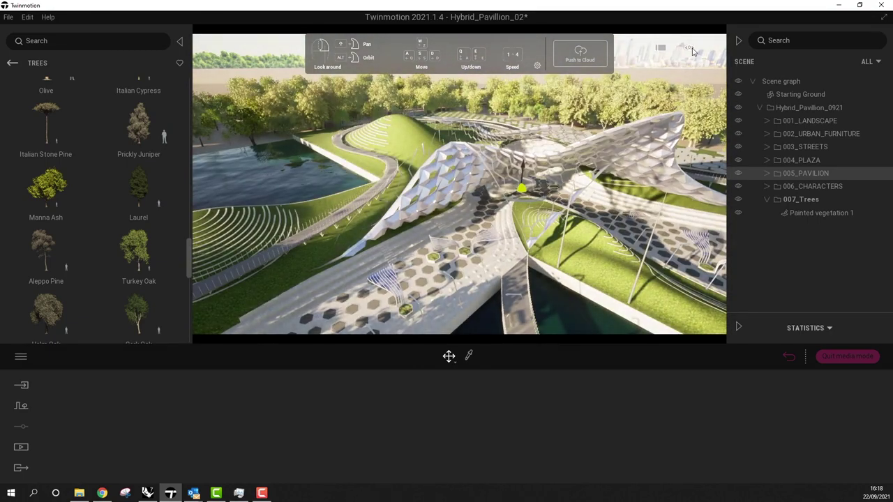
- From the top view, erase the Painted vegetation 1 trees along the site's top edge
{"action": "mouse_move", "coordinate": [691, 50]}
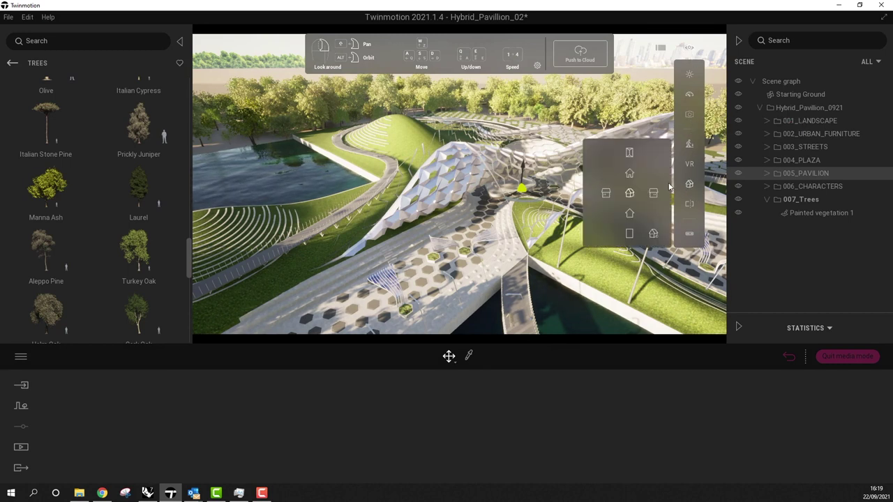
{"action": "left_click", "coordinate": [629, 152]}
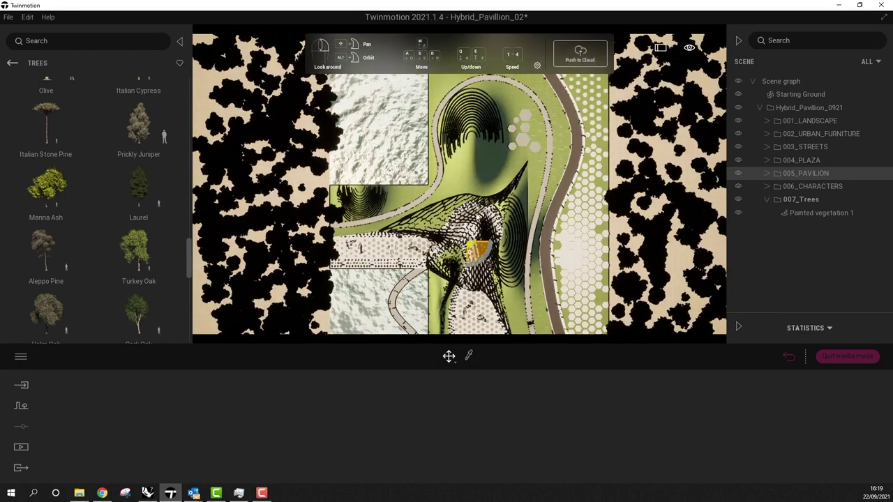
{"action": "scroll", "coordinate": [538, 163], "scroll_direction": "up", "scroll_amount": 2}
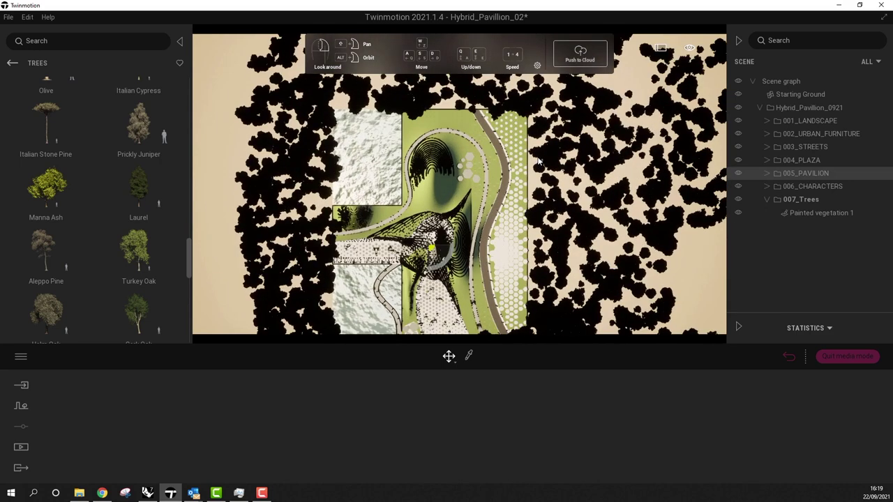
{"action": "left_click", "coordinate": [828, 212]}
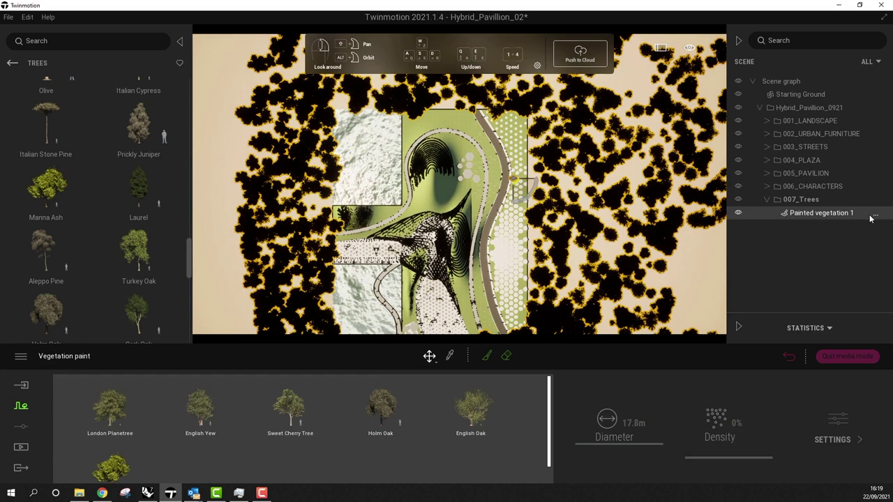
{"action": "left_click", "coordinate": [506, 356]}
{"action": "scroll", "coordinate": [387, 118], "scroll_direction": "down", "scroll_amount": 3}
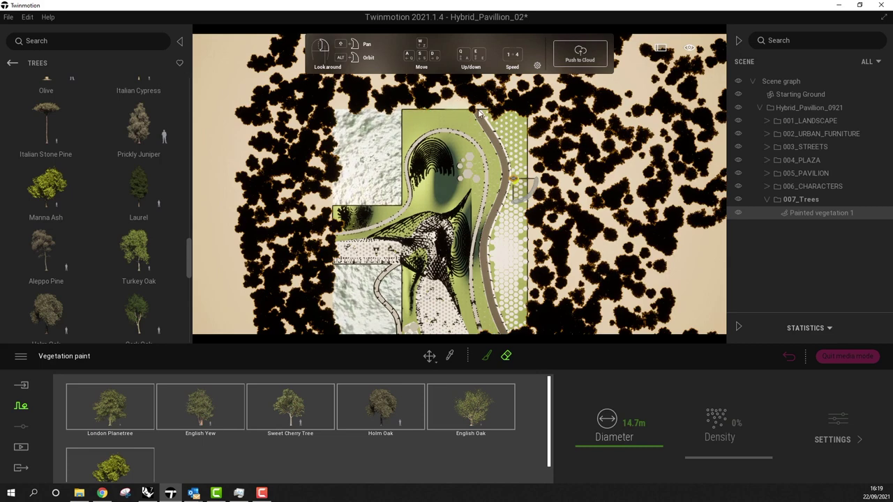
{"action": "left_click_drag", "start_coordinate": [498, 112], "coordinate": [524, 114]}
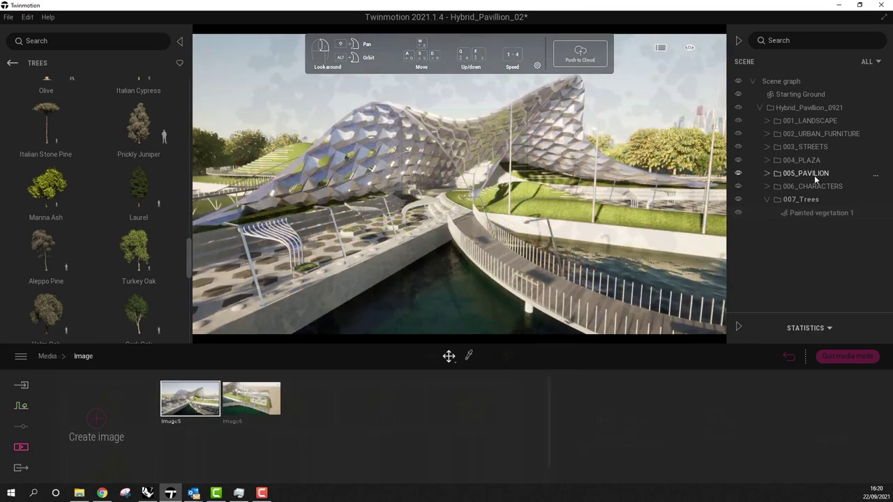
- Select 005_PAVILION and turn the view toward the pavilion and curved road
{"action": "left_click", "coordinate": [814, 176]}
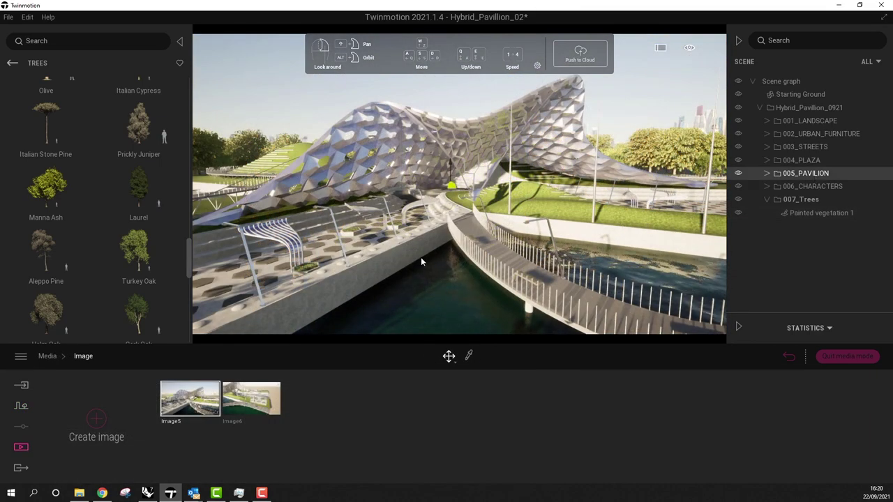
{"action": "left_click_drag", "start_coordinate": [472, 253], "coordinate": [373, 251]}
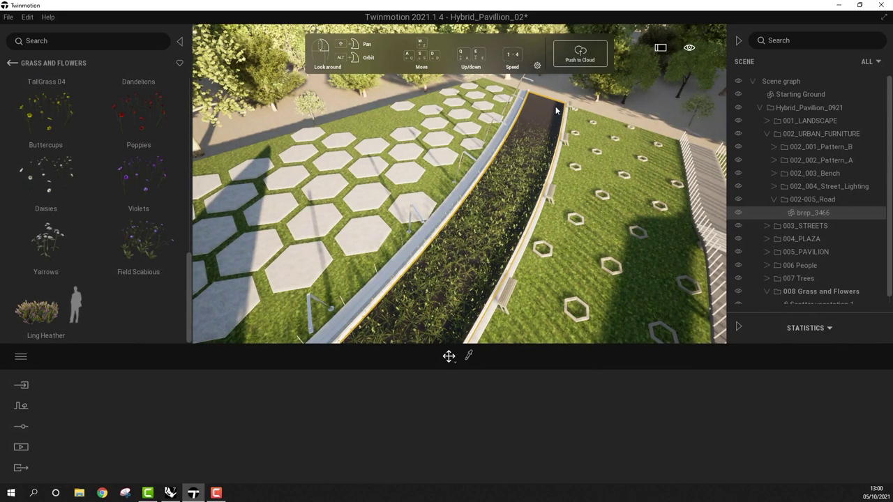
{"action": "scroll", "coordinate": [562, 106], "scroll_direction": "up", "scroll_amount": 3}
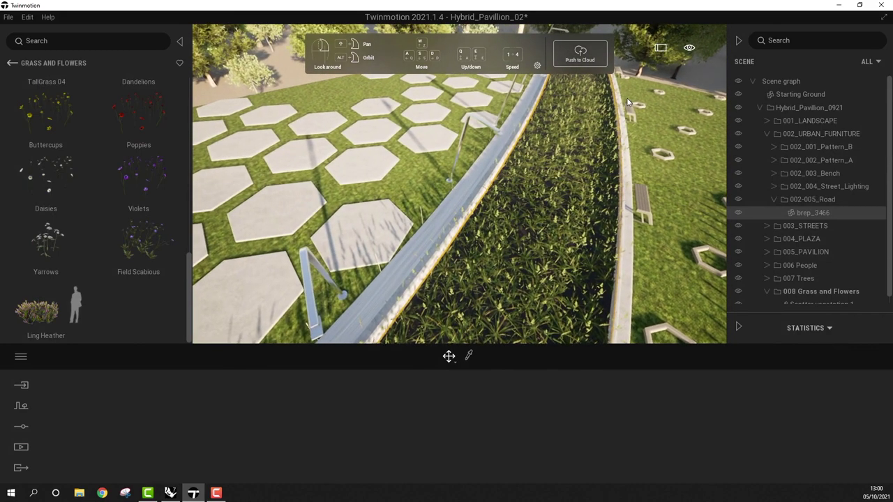
{"action": "scroll", "coordinate": [630, 104], "scroll_direction": "up", "scroll_amount": 3}
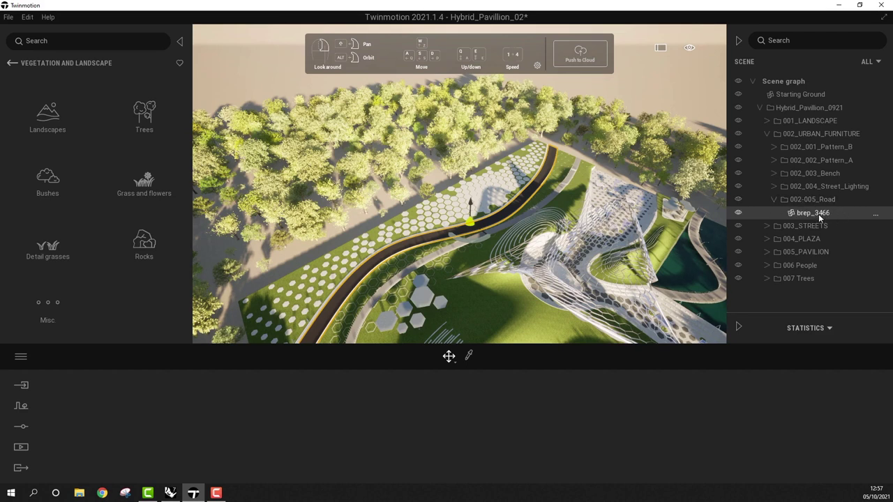
- Isolate the road object brep_3466 so only the road shows
{"action": "right_click", "coordinate": [822, 215]}
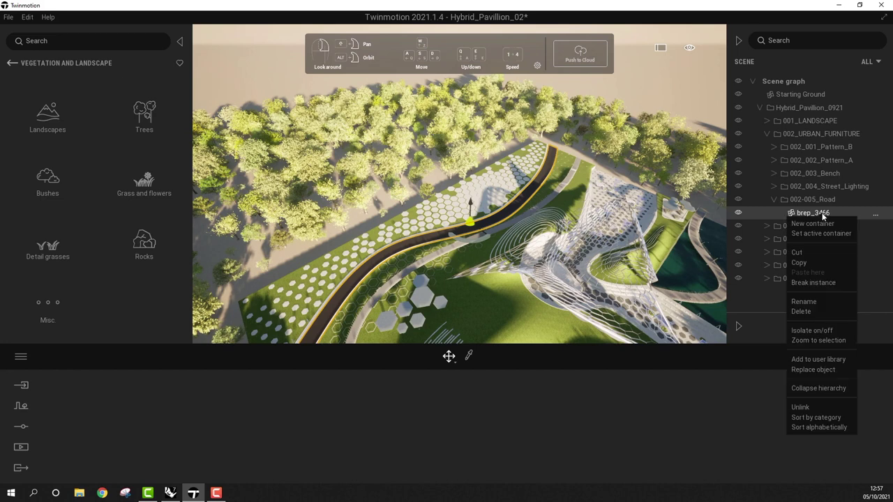
{"action": "left_click", "coordinate": [822, 333]}
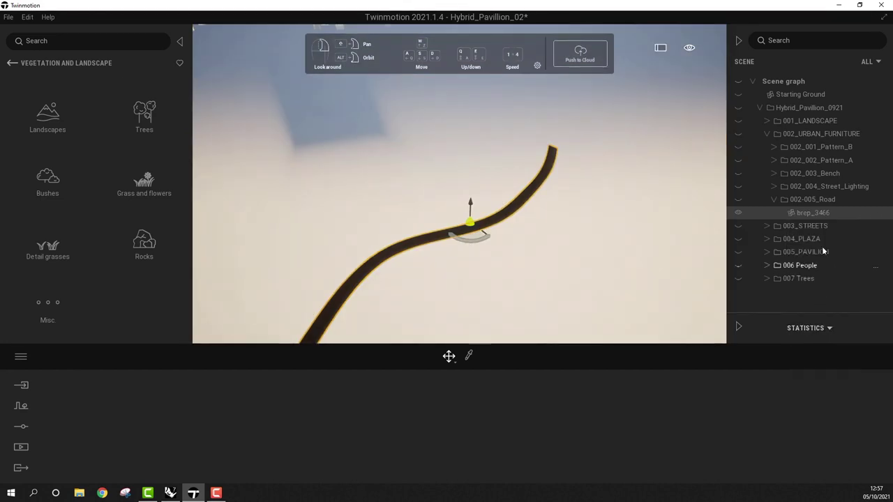
{"action": "right_click", "coordinate": [820, 212]}
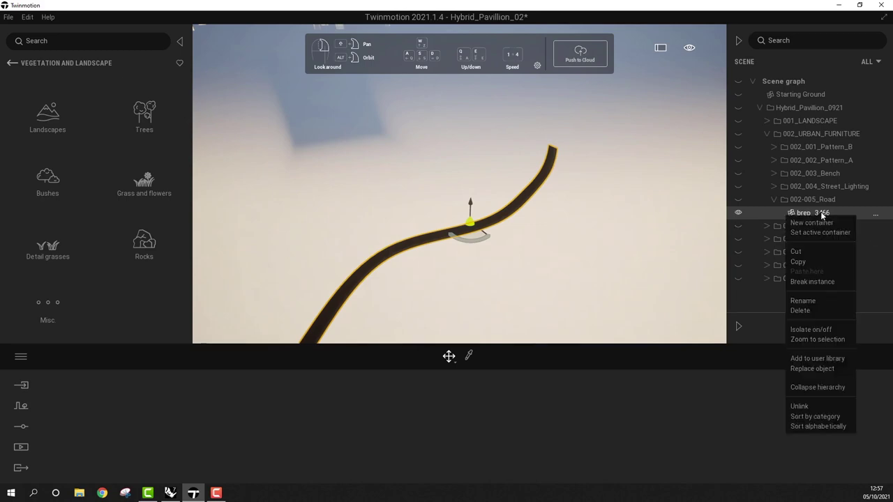
{"action": "left_click", "coordinate": [830, 330]}
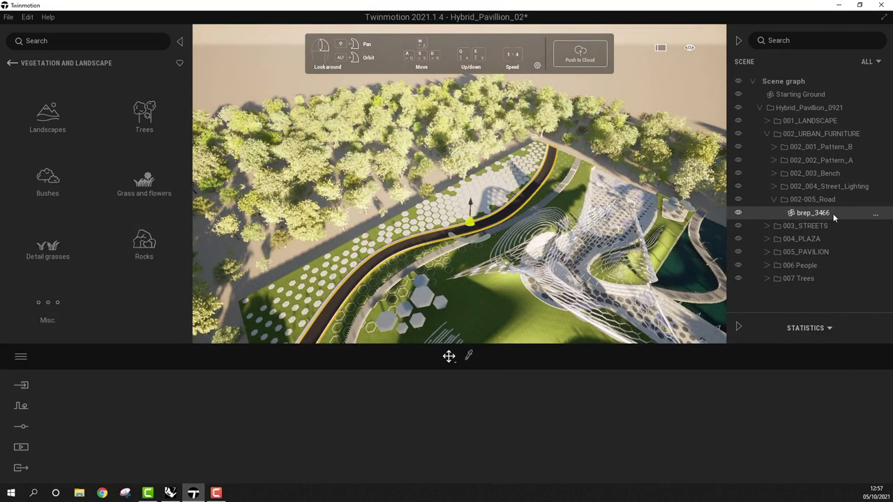
{"action": "right_click", "coordinate": [833, 214]}
{"action": "left_click", "coordinate": [837, 330]}
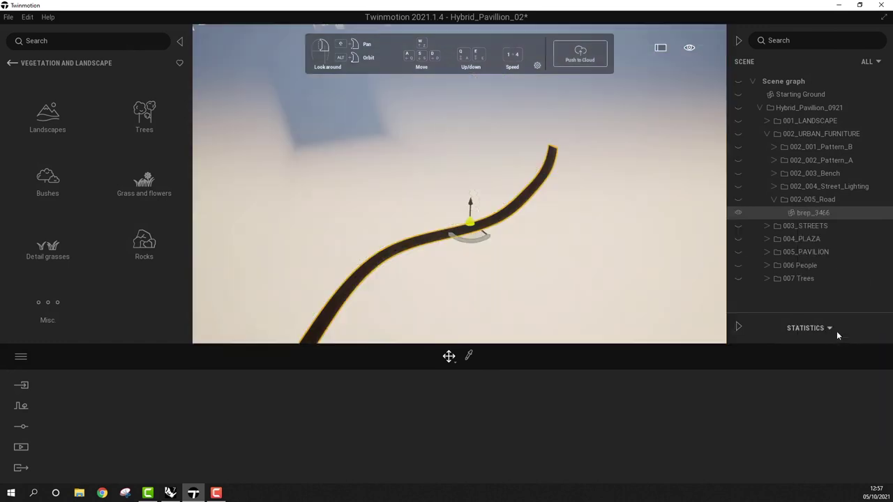
- Create a new container named '008 Grass and Flowers' and set it as the active container
{"action": "right_click", "coordinate": [822, 141]}
{"action": "left_click", "coordinate": [844, 150]}
{"action": "type", "text": "008 Grass and Flowers"}
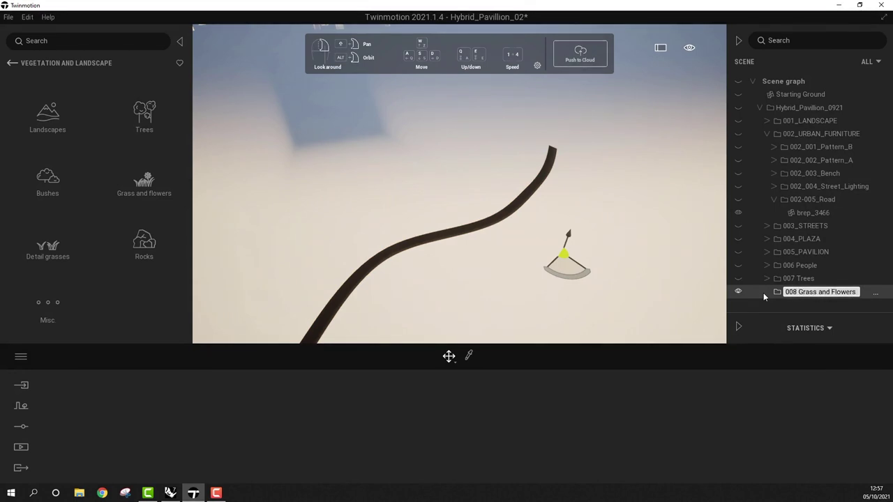
{"action": "left_click", "coordinate": [876, 293]}
{"action": "left_click", "coordinate": [858, 85]}
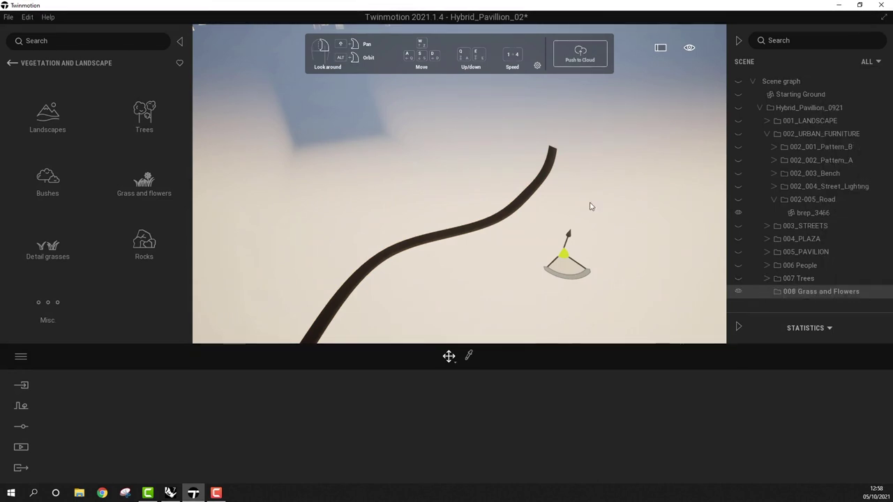
{"action": "left_click", "coordinate": [506, 214]}
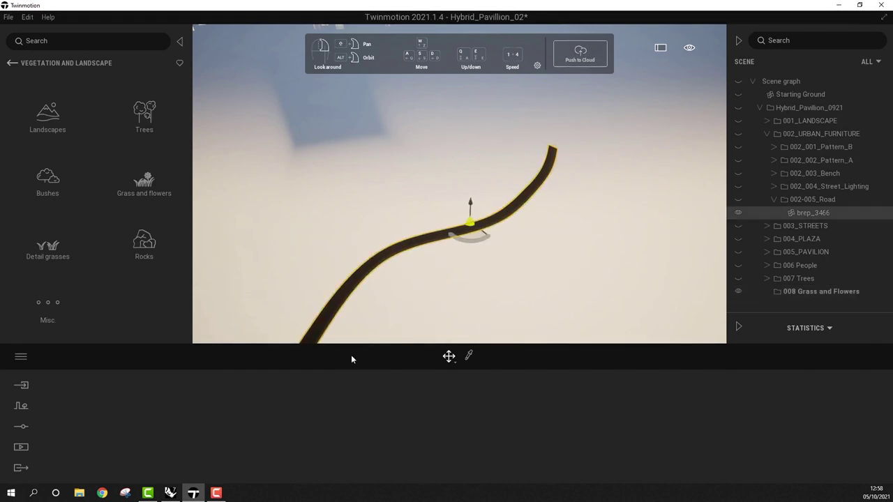
- Load TallGrass 01, TallGrass 03, Violets, Yarrows and Daisies into the Vegetation Scatter mix
{"action": "left_click", "coordinate": [19, 409]}
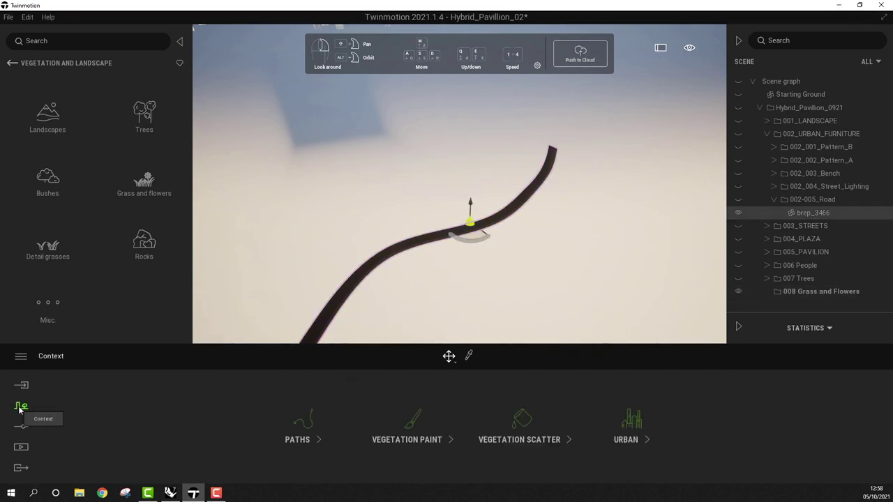
{"action": "left_click", "coordinate": [520, 421]}
{"action": "scroll", "coordinate": [119, 232], "scroll_direction": "down", "scroll_amount": 1}
{"action": "left_click_drag", "start_coordinate": [122, 220], "coordinate": [115, 416]}
{"action": "scroll", "coordinate": [151, 286], "scroll_direction": "down", "scroll_amount": 1}
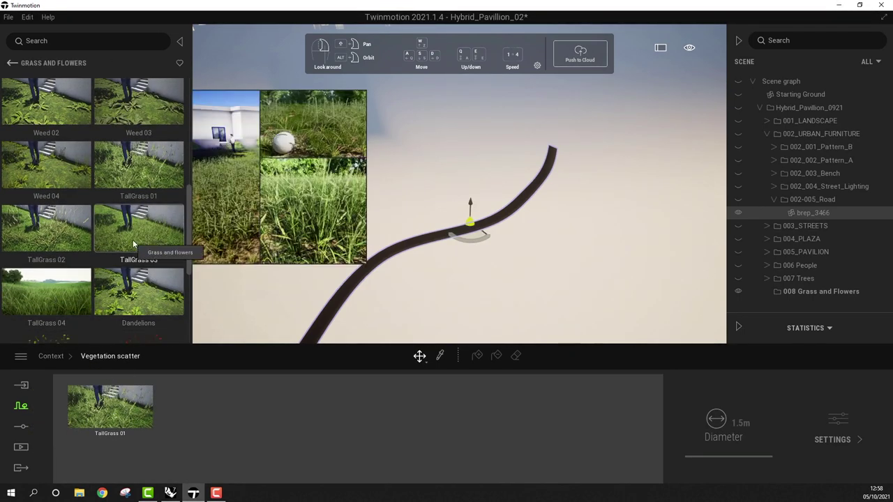
{"action": "left_click_drag", "start_coordinate": [153, 227], "coordinate": [203, 412]}
{"action": "scroll", "coordinate": [132, 246], "scroll_direction": "down", "scroll_amount": 2}
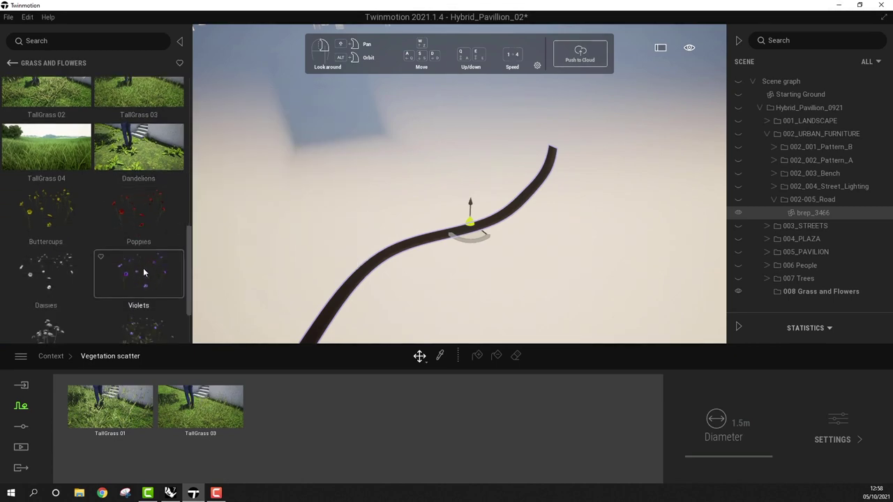
{"action": "left_click_drag", "start_coordinate": [143, 266], "coordinate": [289, 412]}
{"action": "scroll", "coordinate": [48, 322], "scroll_direction": "down", "scroll_amount": 1}
{"action": "left_click_drag", "start_coordinate": [47, 314], "coordinate": [380, 412]}
{"action": "scroll", "coordinate": [118, 272], "scroll_direction": "down", "scroll_amount": 1}
{"action": "left_click_drag", "start_coordinate": [42, 176], "coordinate": [471, 413]}
- Select all five plants and scatter the mix onto the isolated road
{"action": "left_click", "coordinate": [119, 400]}
{"action": "left_click", "coordinate": [477, 408], "text": "shift"}
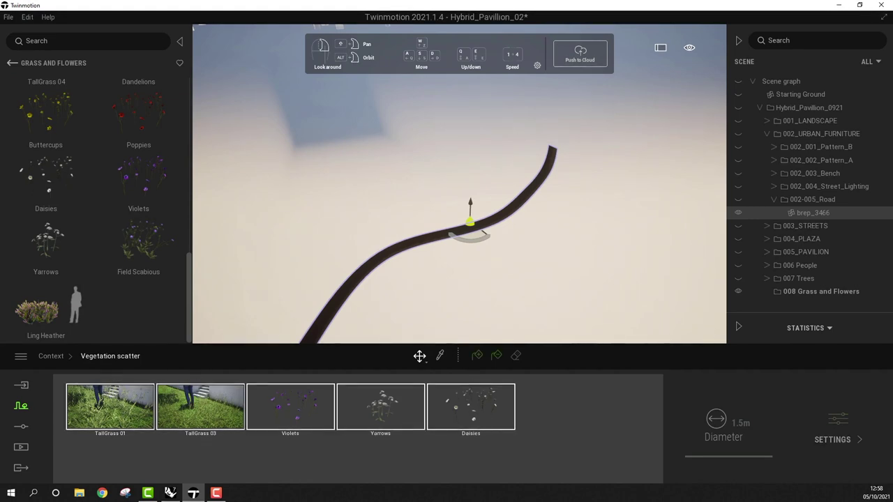
{"action": "left_click", "coordinate": [477, 356]}
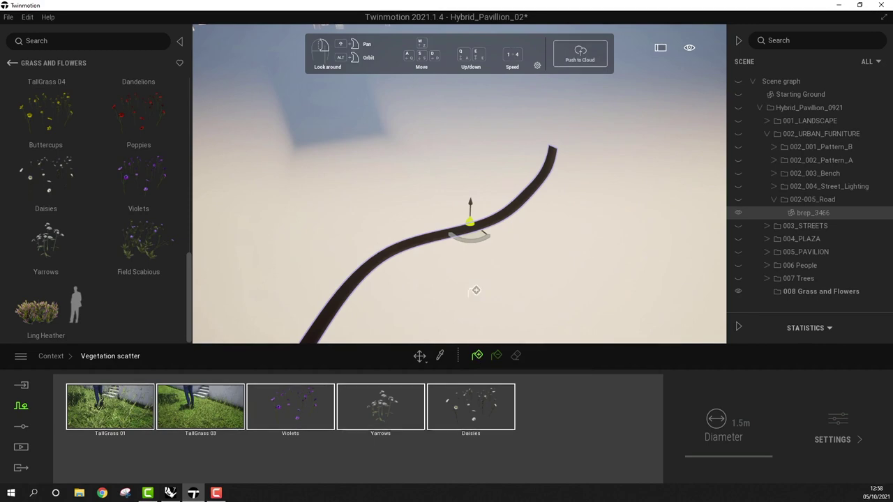
{"action": "left_click", "coordinate": [435, 232]}
{"action": "left_click_drag", "start_coordinate": [437, 230], "coordinate": [464, 188]}
{"action": "scroll", "coordinate": [463, 188], "scroll_direction": "up", "scroll_amount": 6}
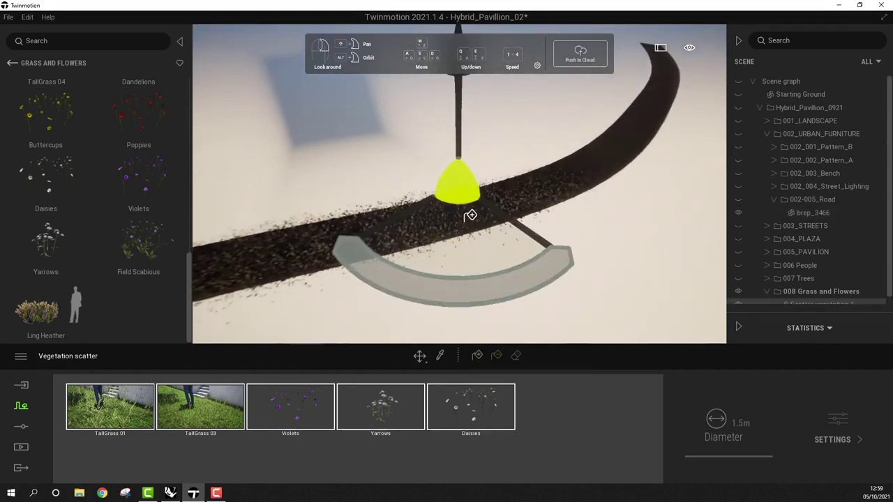
{"action": "scroll", "coordinate": [471, 218], "scroll_direction": "up", "scroll_amount": 4}
{"action": "scroll", "coordinate": [676, 195], "scroll_direction": "up", "scroll_amount": 2}
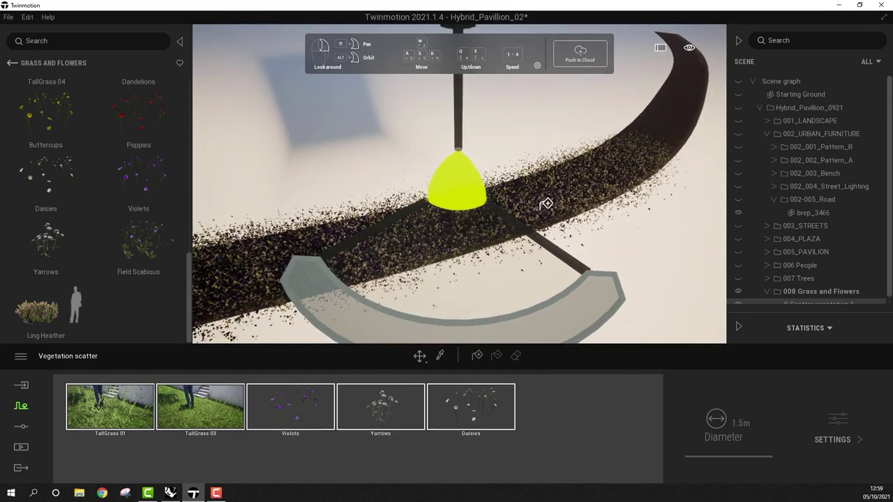
{"action": "left_click_drag", "start_coordinate": [548, 203], "coordinate": [612, 314]}
{"action": "scroll", "coordinate": [530, 310], "scroll_direction": "down", "scroll_amount": 10}
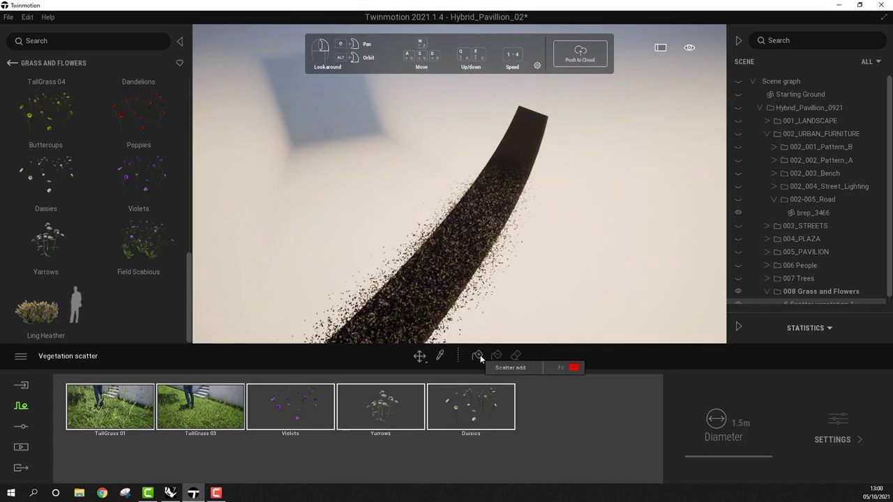
- Scatter extra Daisies, Yarrows and TallGrass 01 along the road toward its far end
{"action": "left_click", "coordinate": [309, 412]}
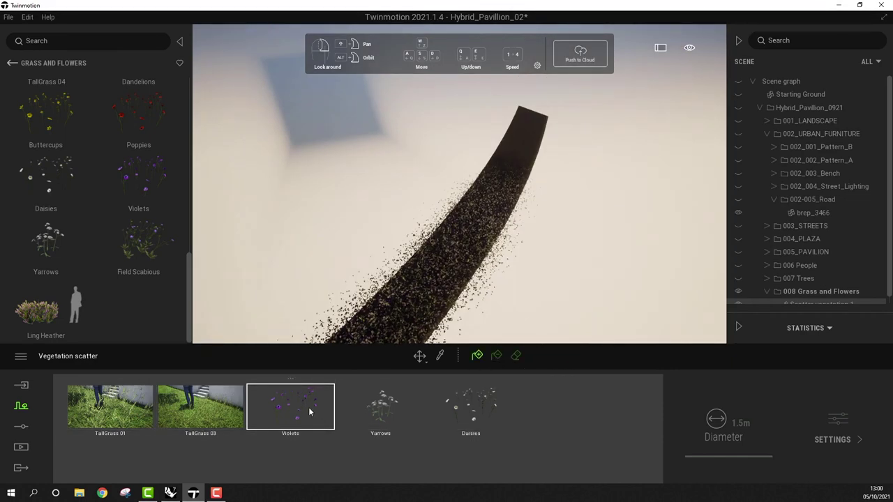
{"action": "left_click", "coordinate": [497, 356]}
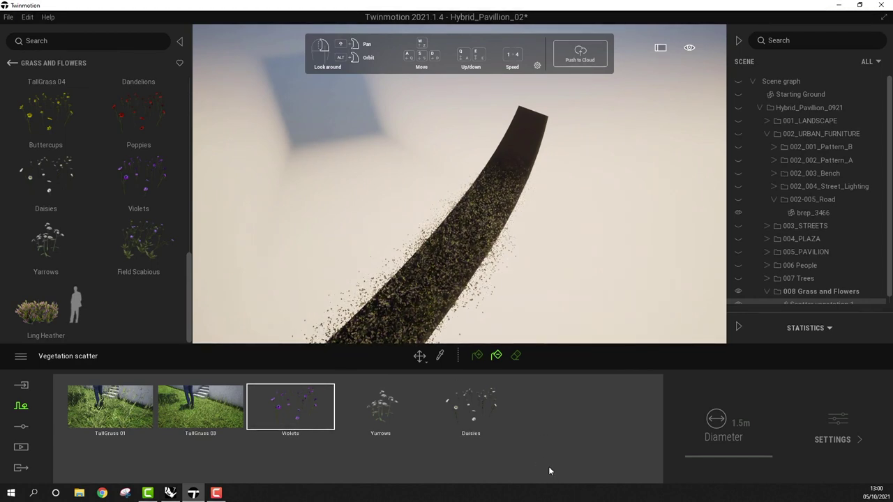
{"action": "left_click", "coordinate": [489, 406]}
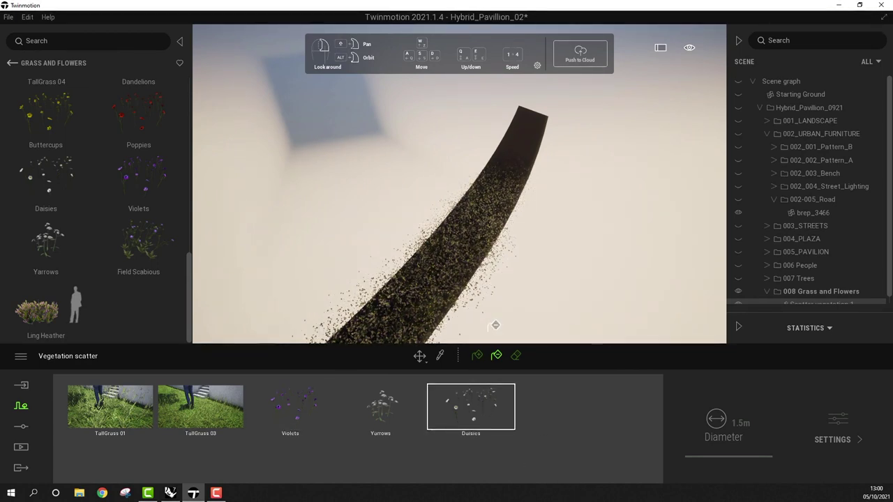
{"action": "left_click", "coordinate": [467, 239]}
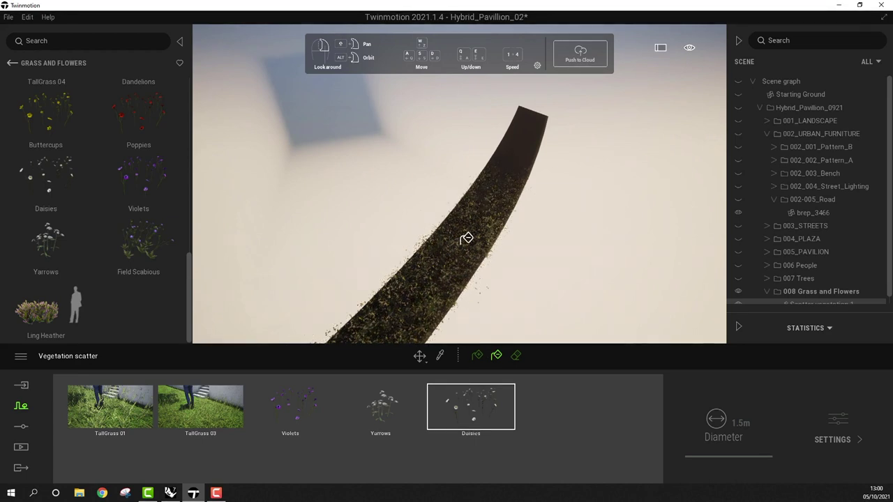
{"action": "left_click", "coordinate": [401, 410]}
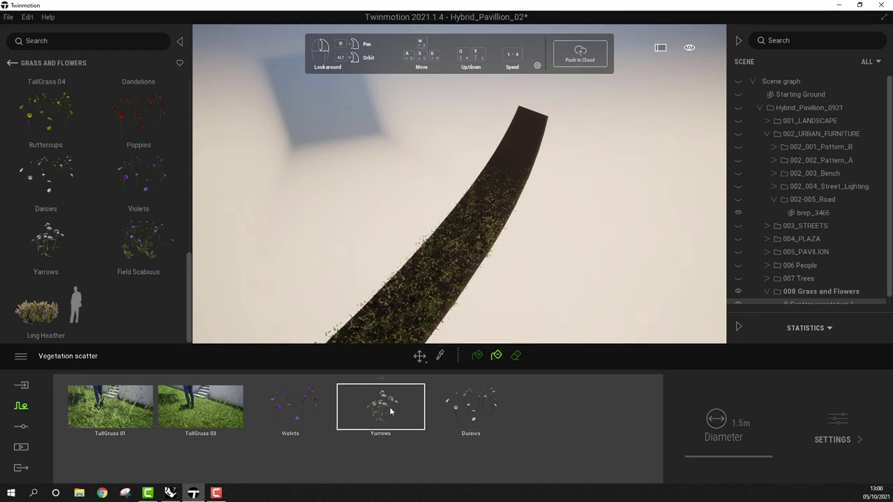
{"action": "left_click", "coordinate": [111, 421]}
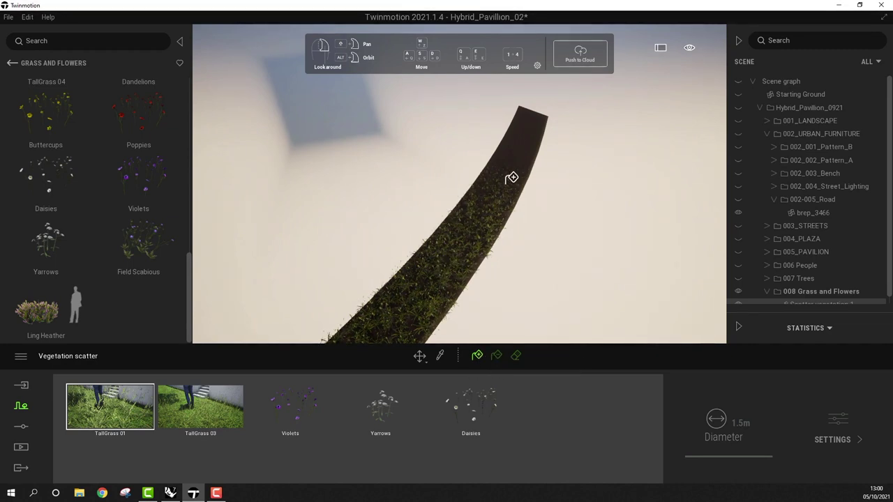
{"action": "mouse_move", "coordinate": [512, 178]}
{"action": "left_mouse_down"}
{"action": "mouse_move", "coordinate": [463, 279]}
{"action": "mouse_move", "coordinate": [534, 252]}
{"action": "left_mouse_up"}
- End the isolation, then isolate brep_3466 again with the I shortcut
{"action": "right_click", "coordinate": [825, 217]}
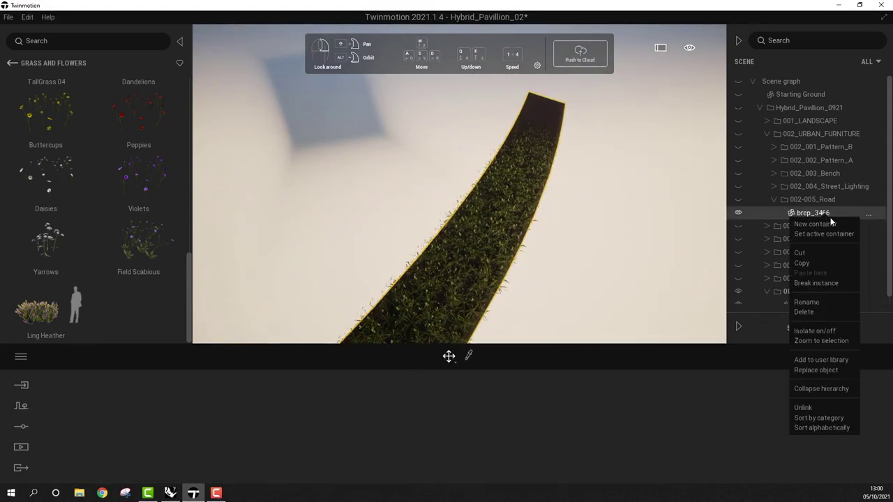
{"action": "left_click", "coordinate": [839, 331]}
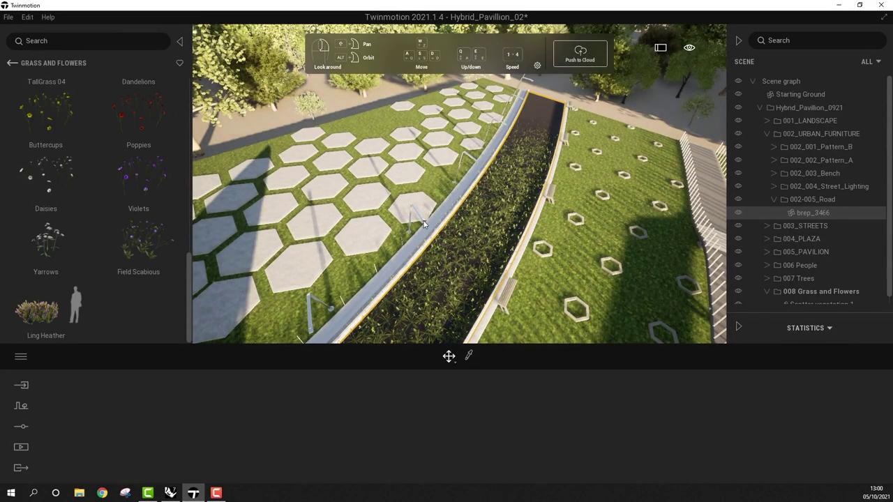
{"action": "scroll", "coordinate": [557, 109], "scroll_direction": "up", "scroll_amount": 5}
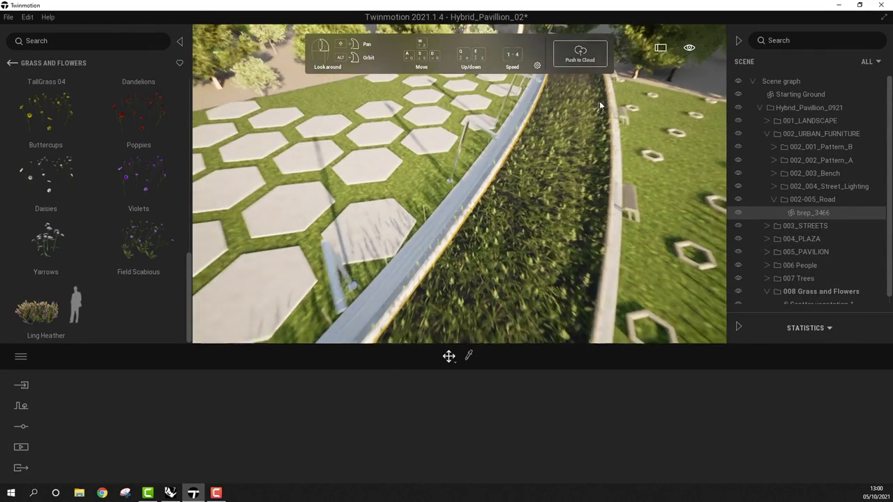
{"action": "scroll", "coordinate": [635, 209], "scroll_direction": "up", "scroll_amount": 3}
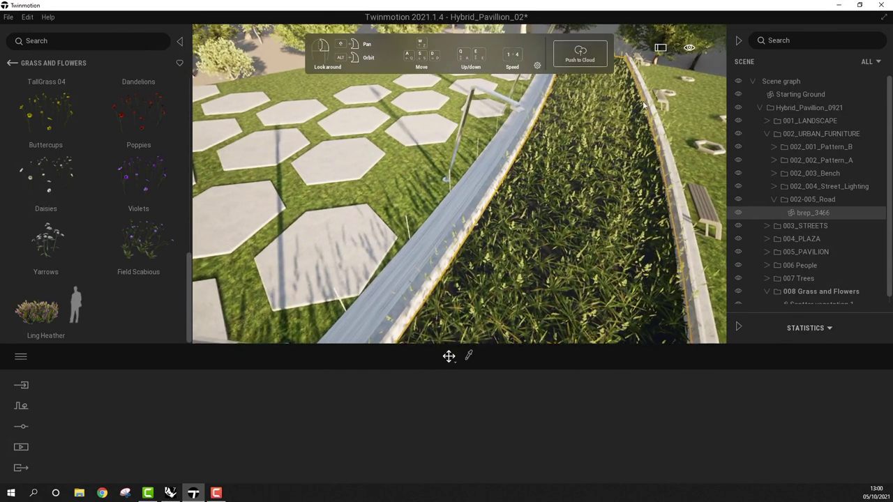
{"action": "key", "text": "i"}
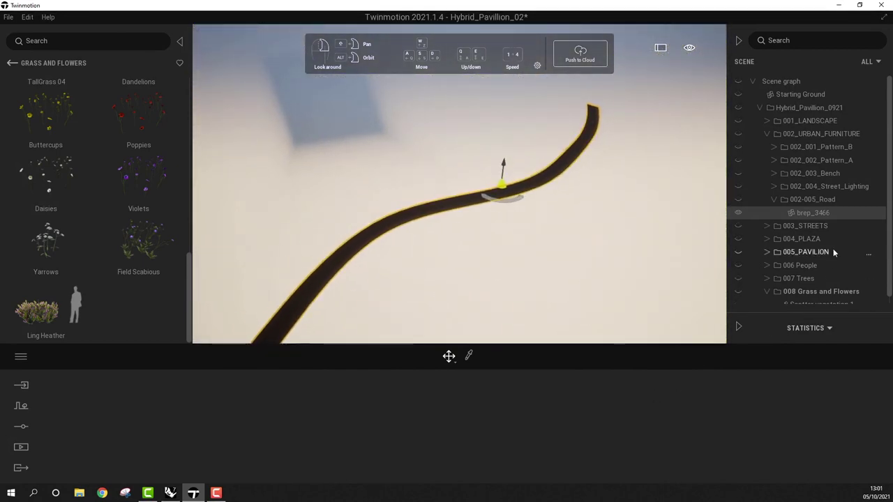
- Delete the 008 Grass and Flowers container and its scattered vegetation from the Scene graph
{"action": "scroll", "coordinate": [889, 258], "scroll_direction": "down", "scroll_amount": 1}
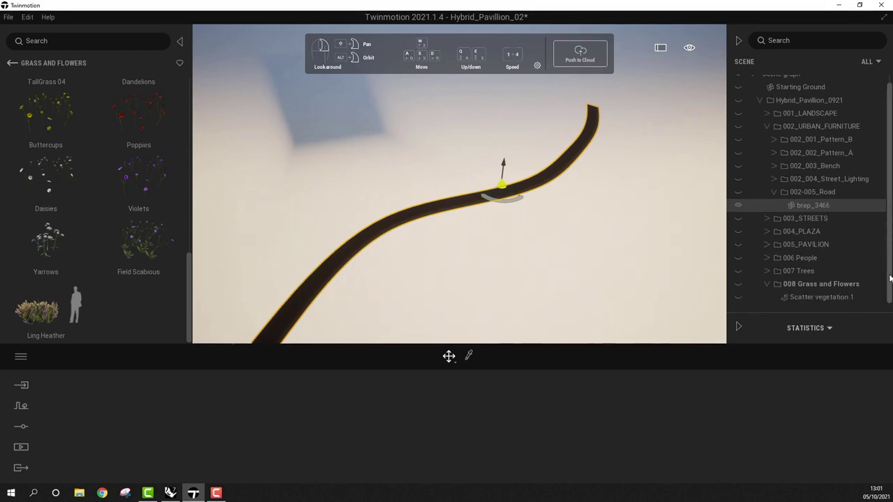
{"action": "right_click", "coordinate": [799, 286]}
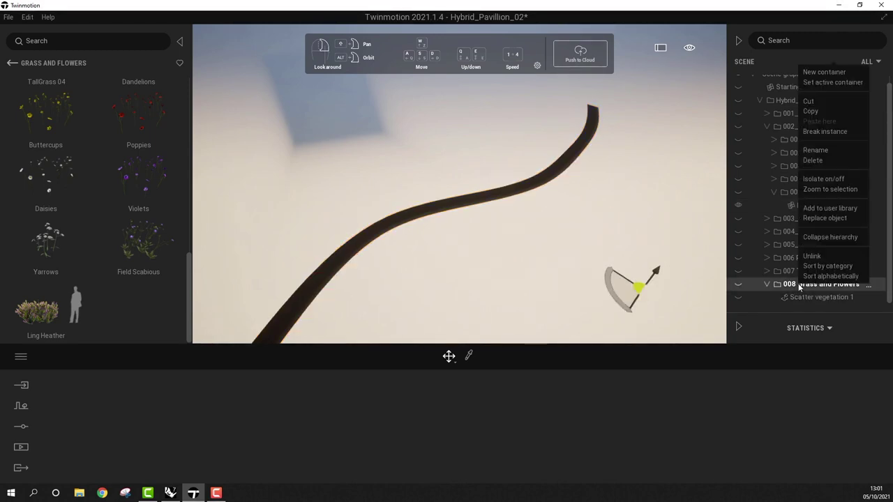
{"action": "left_click", "coordinate": [825, 161]}
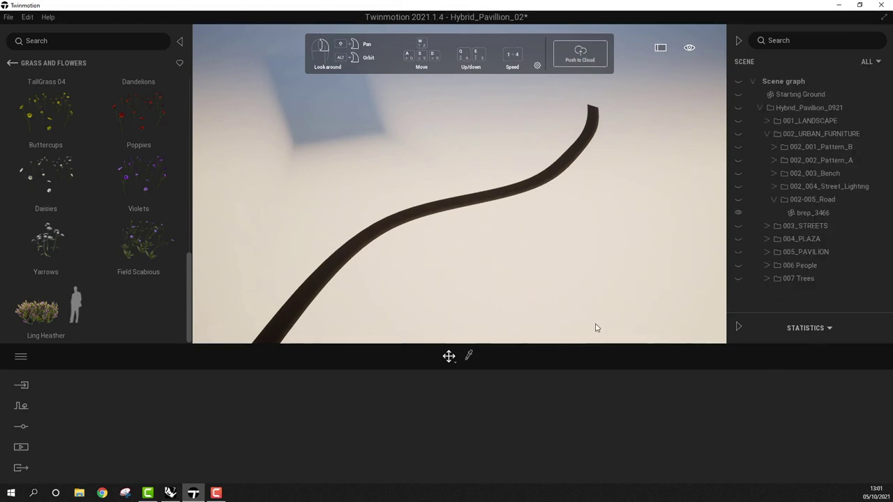
{"action": "mouse_move", "coordinate": [689, 48]}
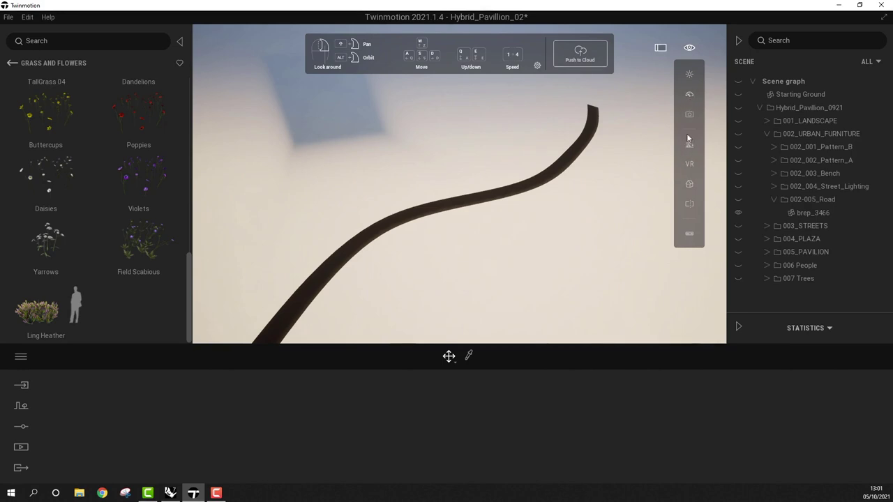
- Switch to the top view of the isolated road and bring up the Context tools
{"action": "mouse_move", "coordinate": [689, 185]}
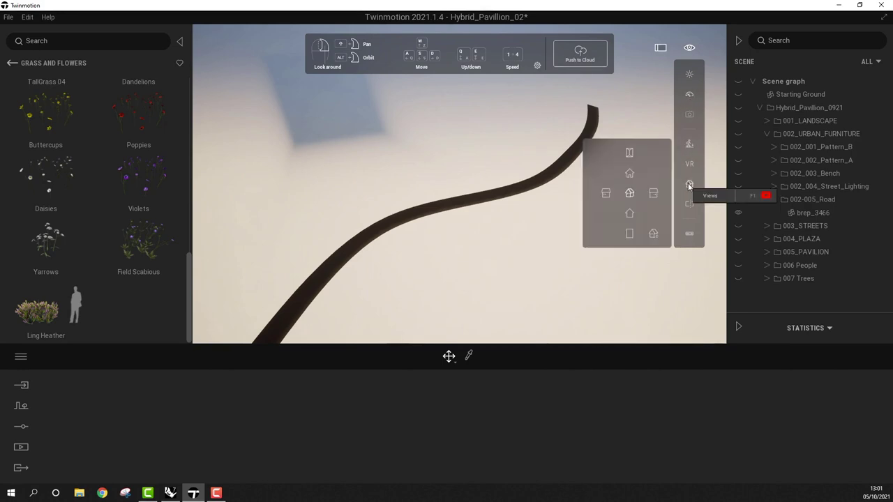
{"action": "left_click", "coordinate": [629, 152]}
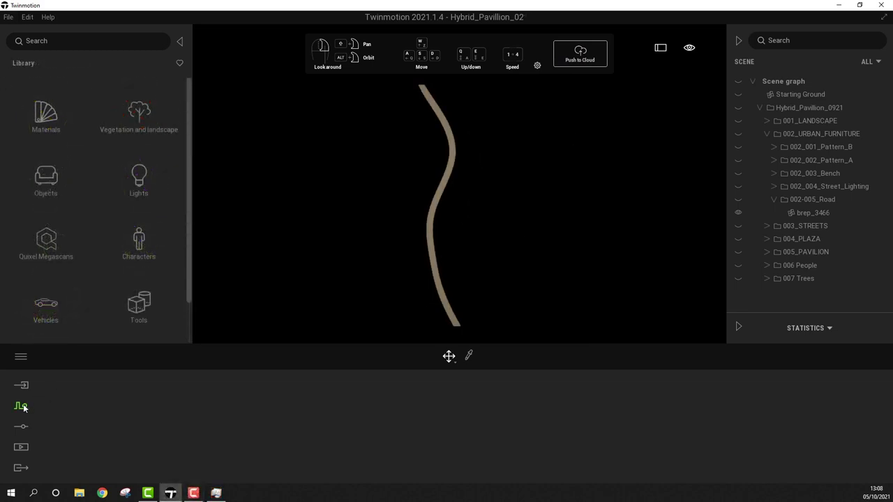
{"action": "left_click", "coordinate": [22, 406]}
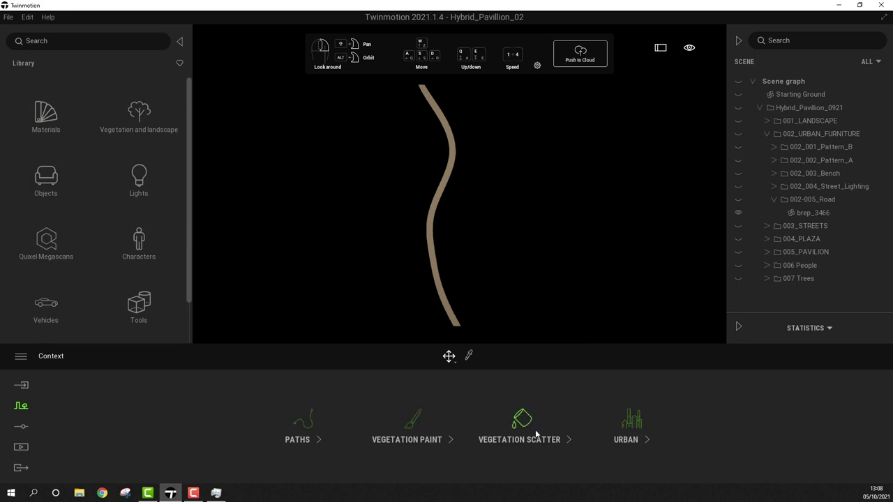
- Choose Vehicle path from the Context path types and start placing it
{"action": "left_click", "coordinate": [297, 440]}
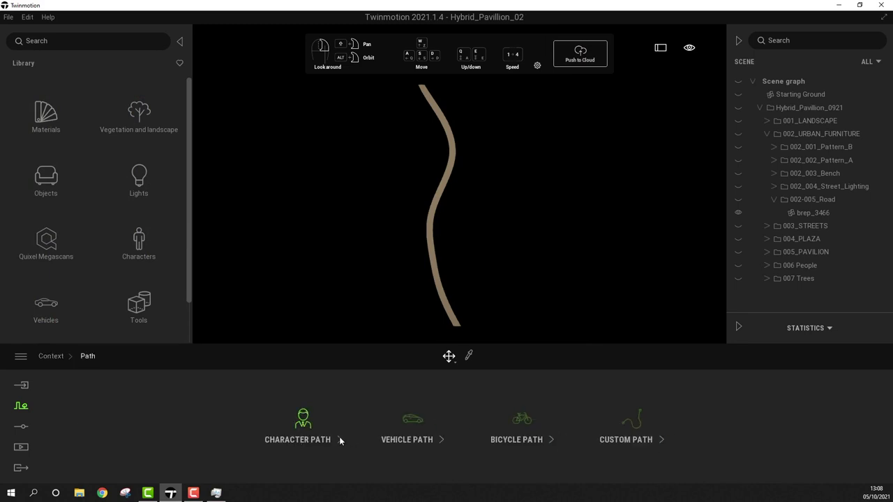
{"action": "left_click", "coordinate": [411, 421]}
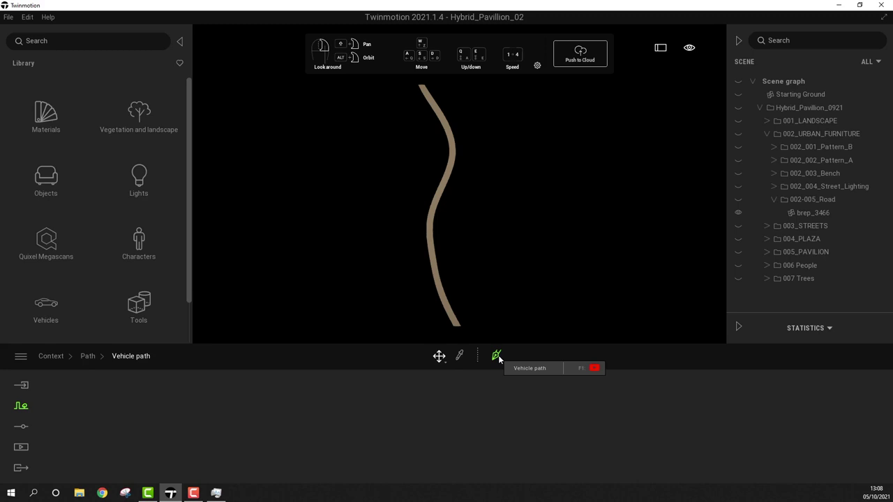
{"action": "left_click", "coordinate": [498, 355]}
- Trace the vehicle path along the full S-shaped road, finishing at its end
{"action": "scroll", "coordinate": [461, 300], "scroll_direction": "down", "scroll_amount": 3}
{"action": "scroll", "coordinate": [468, 276], "scroll_direction": "up", "scroll_amount": 3}
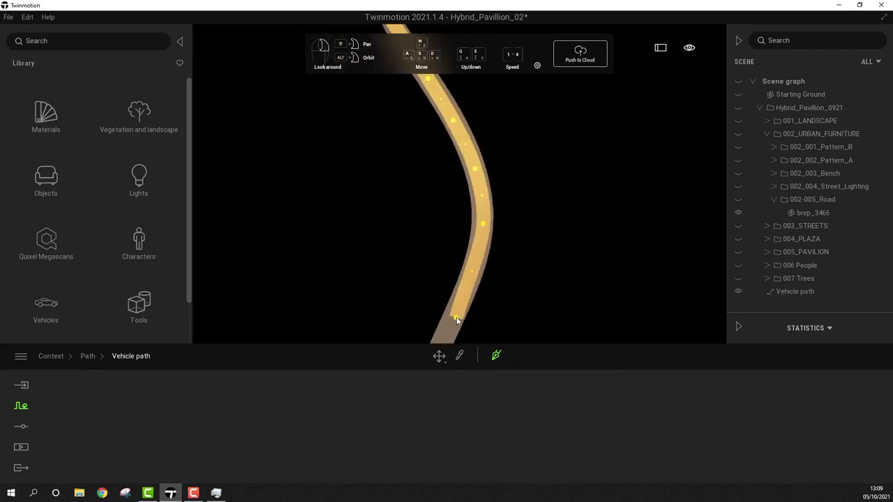
{"action": "scroll", "coordinate": [479, 262], "scroll_direction": "up", "scroll_amount": 2}
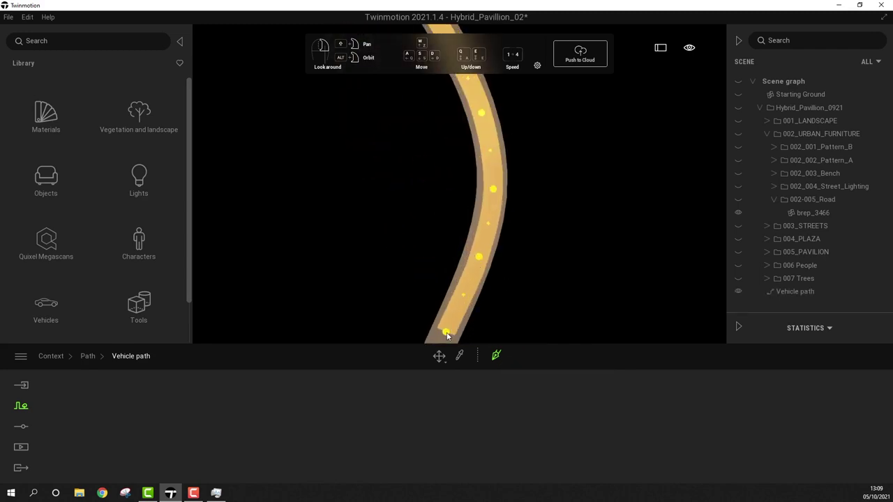
{"action": "scroll", "coordinate": [448, 336], "scroll_direction": "down", "scroll_amount": 3}
{"action": "scroll", "coordinate": [469, 259], "scroll_direction": "up", "scroll_amount": 3}
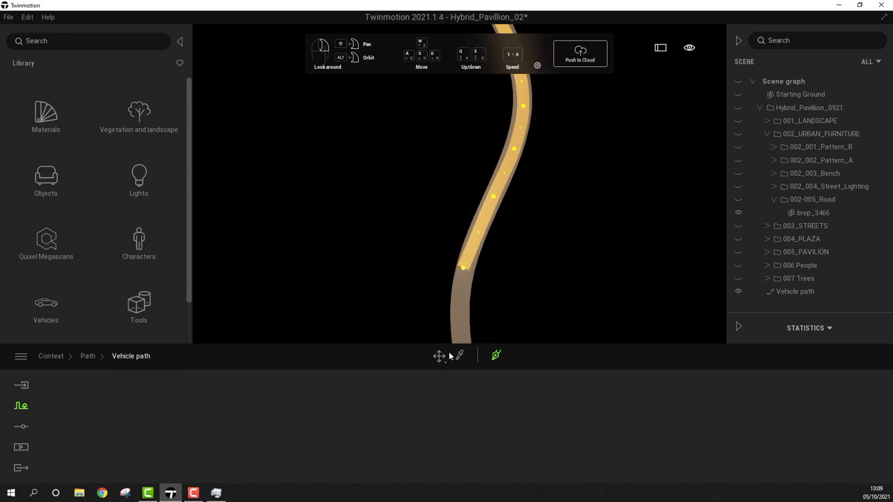
{"action": "scroll", "coordinate": [459, 312], "scroll_direction": "up", "scroll_amount": 2}
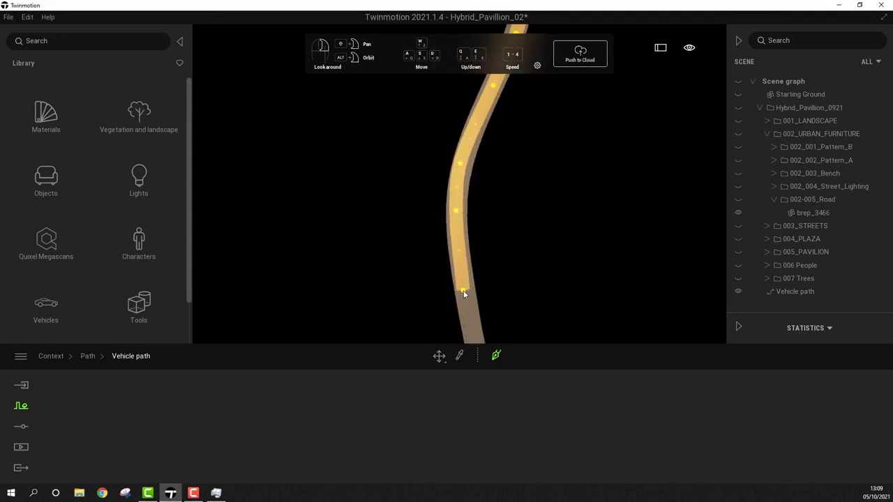
{"action": "scroll", "coordinate": [469, 304], "scroll_direction": "up", "scroll_amount": 2}
{"action": "scroll", "coordinate": [470, 305], "scroll_direction": "down", "scroll_amount": 3}
{"action": "scroll", "coordinate": [472, 281], "scroll_direction": "up", "scroll_amount": 3}
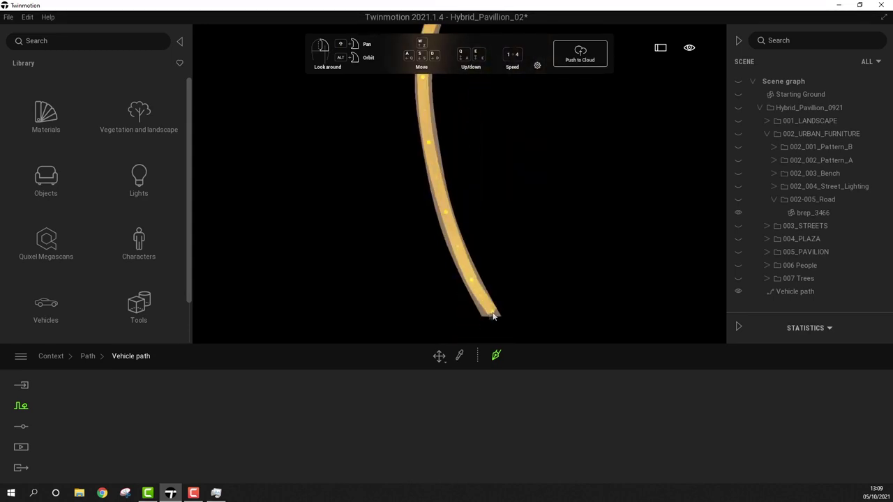
{"action": "scroll", "coordinate": [495, 300], "scroll_direction": "down", "scroll_amount": 2}
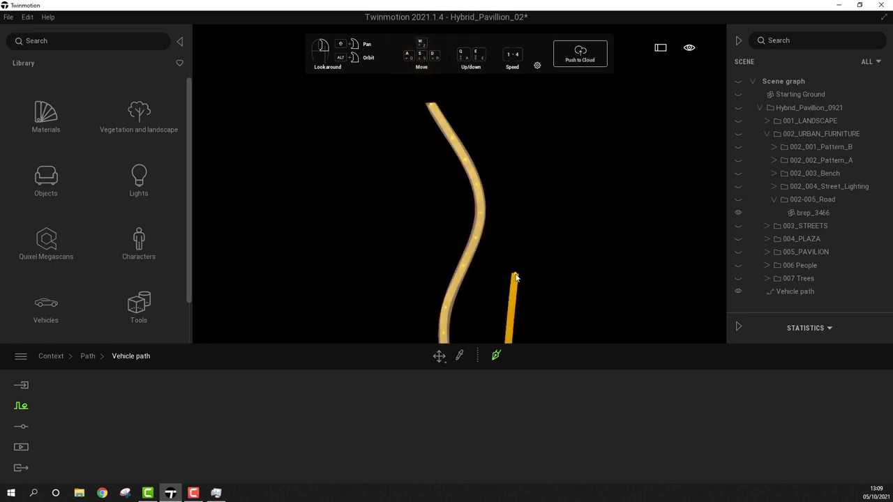
{"action": "right_click", "coordinate": [516, 278]}
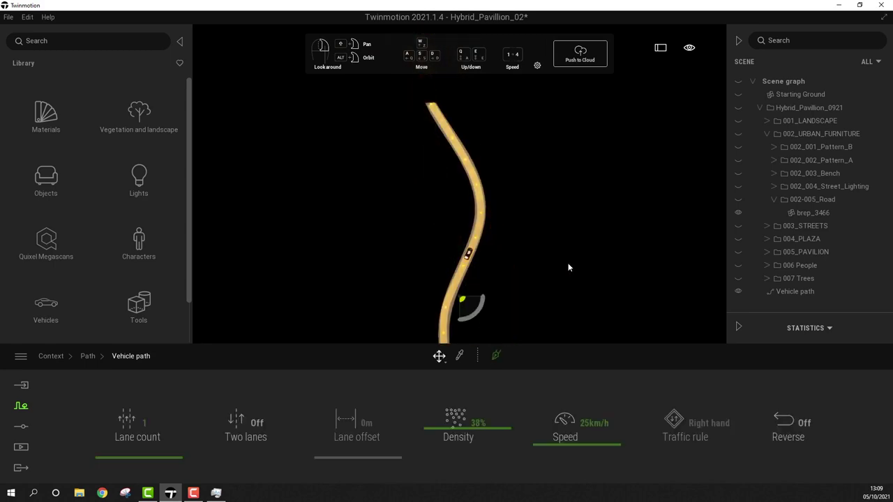
- Turn on two-way traffic for the vehicle path with a lane count of 1
{"action": "scroll", "coordinate": [469, 112], "scroll_direction": "up", "scroll_amount": 1}
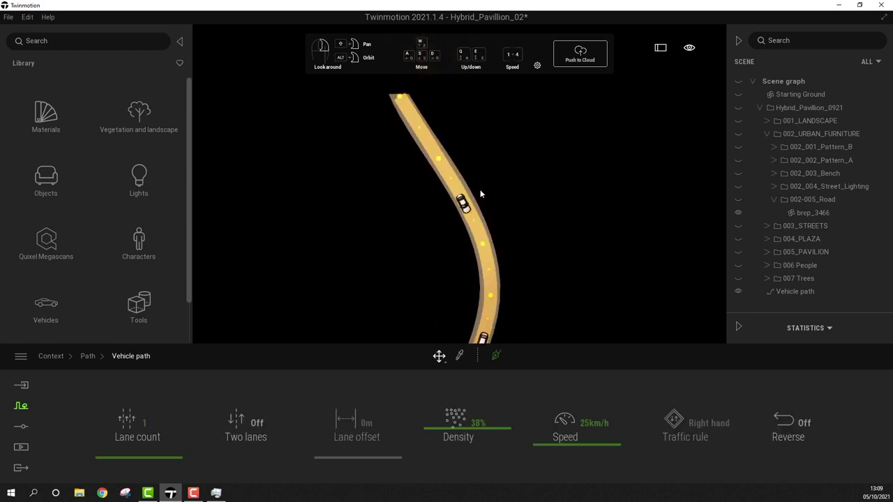
{"action": "scroll", "coordinate": [481, 177], "scroll_direction": "up", "scroll_amount": 1}
{"action": "scroll", "coordinate": [491, 221], "scroll_direction": "down", "scroll_amount": 1}
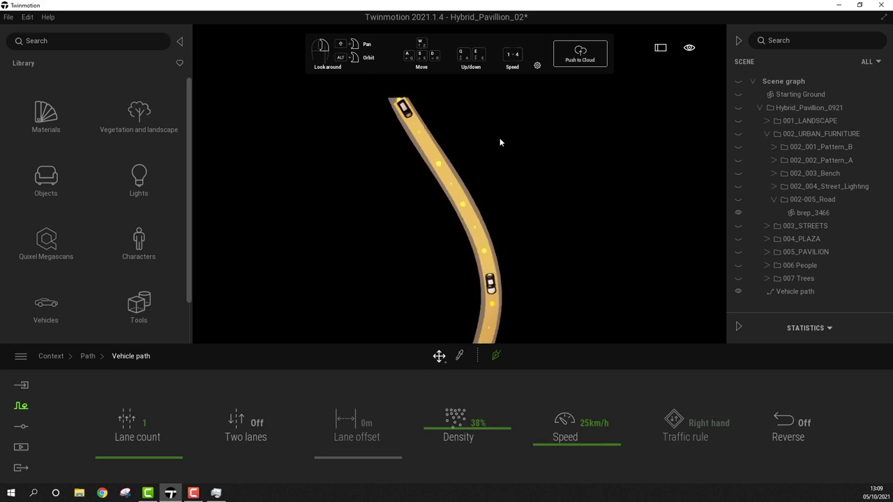
{"action": "left_click", "coordinate": [132, 427]}
{"action": "key", "text": "ctrl+a"}
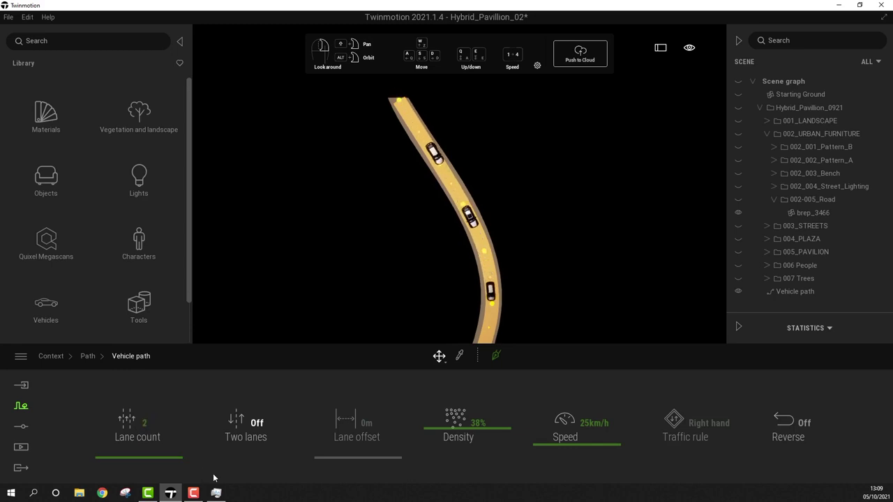
{"action": "type", "text": "2"}
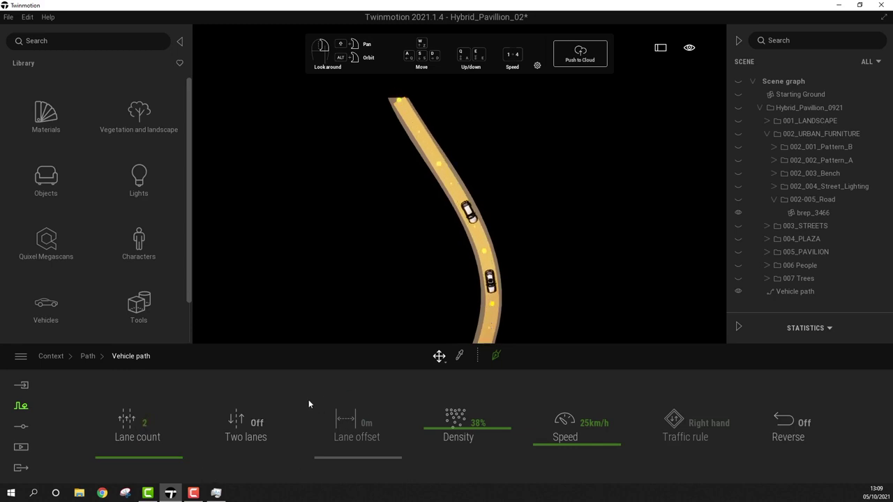
{"action": "key", "text": "Return"}
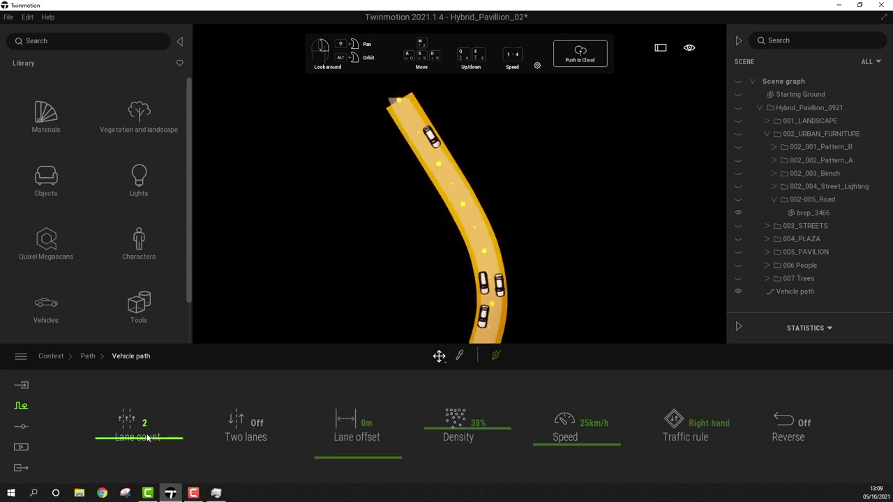
{"action": "left_click", "coordinate": [241, 418]}
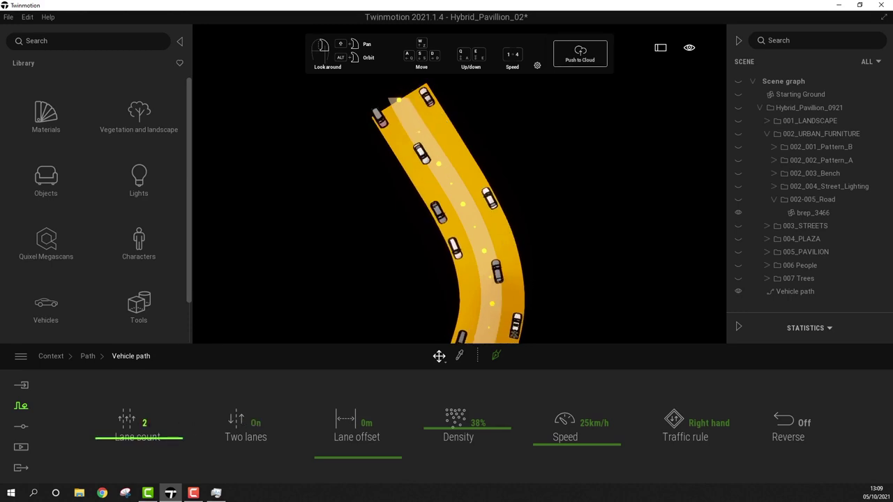
{"action": "type", "text": "1"}
{"action": "key", "text": "Return"}
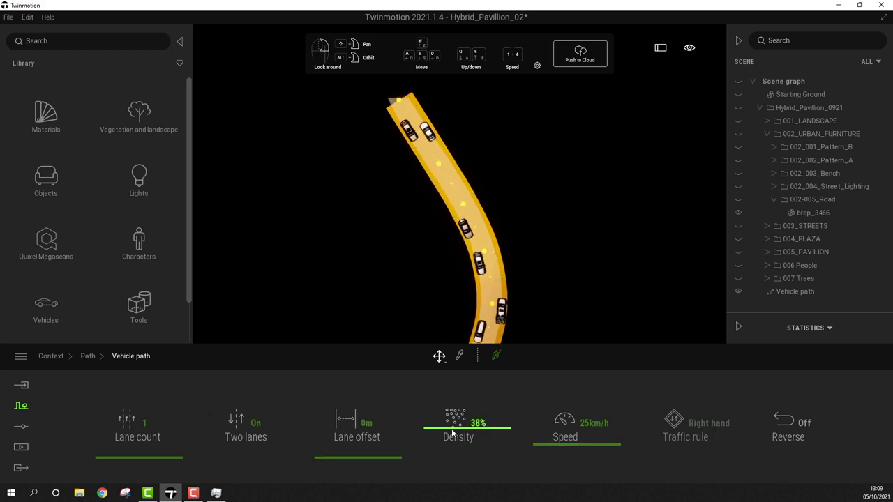
- Set traffic density to 23% and speed to 32 km/h, and offset the lanes from the centre
{"action": "left_click_drag", "start_coordinate": [452, 434], "coordinate": [457, 460]}
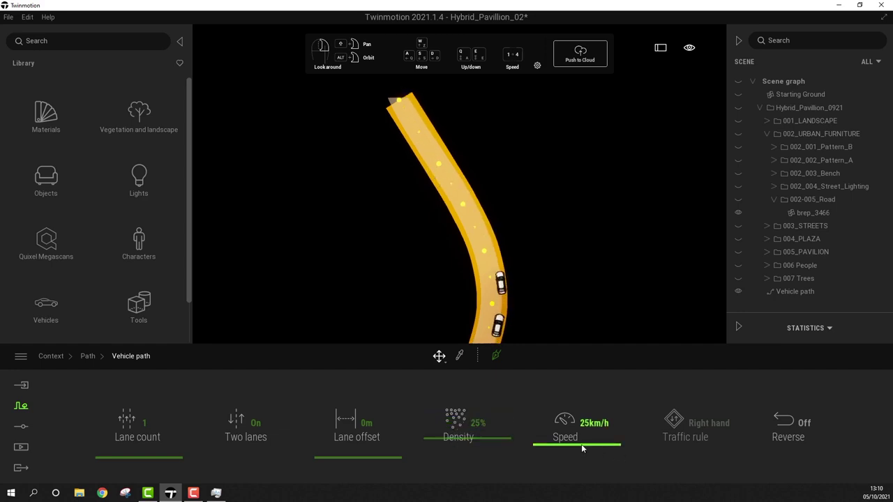
{"action": "left_click_drag", "start_coordinate": [583, 448], "coordinate": [514, 442]}
{"action": "left_click_drag", "start_coordinate": [447, 441], "coordinate": [447, 445]}
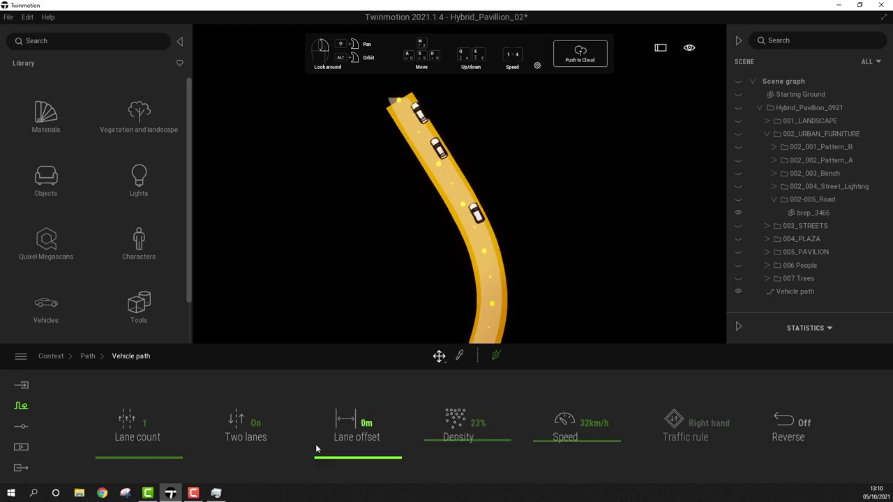
{"action": "mouse_move", "coordinate": [358, 438]}
{"action": "left_mouse_down"}
{"action": "mouse_move", "coordinate": [365, 367]}
{"action": "mouse_move", "coordinate": [356, 463]}
{"action": "mouse_move", "coordinate": [359, 410]}
{"action": "mouse_move", "coordinate": [358, 435]}
{"action": "left_mouse_up"}
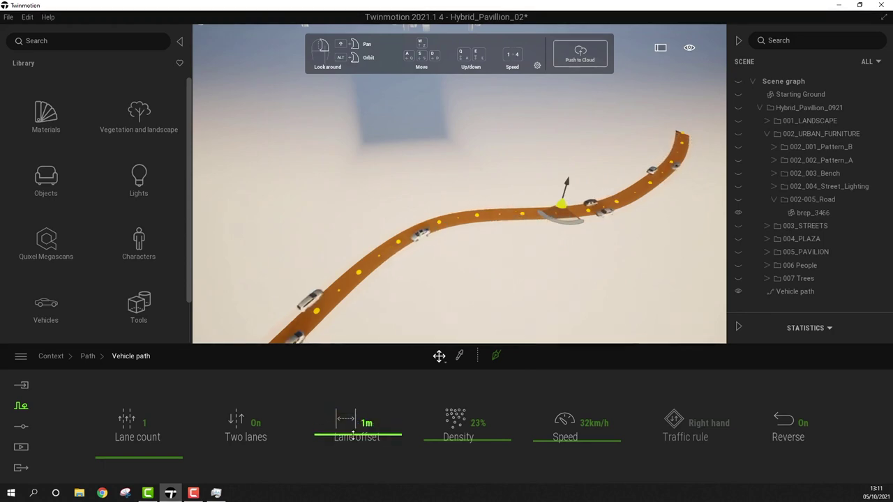
- Switch the vehicle path to one-way at 21% density, end the brep_3466 isolation, and reselect the path
{"action": "left_click", "coordinate": [257, 439]}
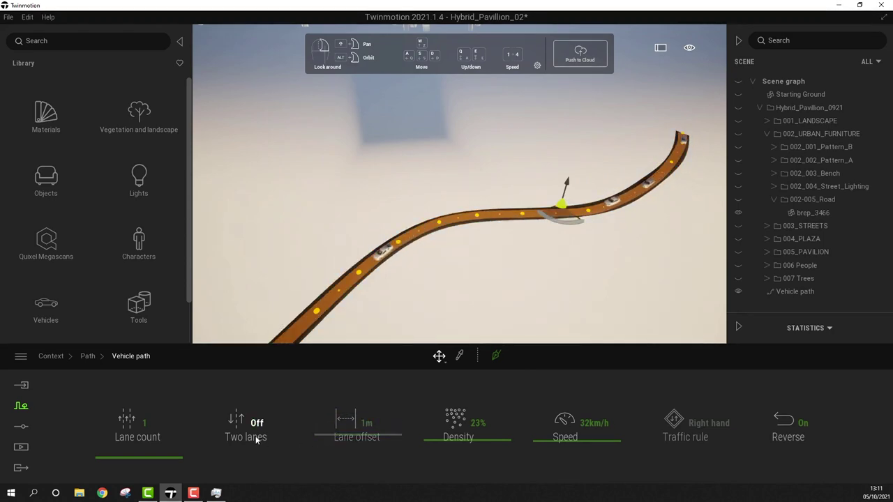
{"action": "mouse_move", "coordinate": [460, 440]}
{"action": "left_mouse_down"}
{"action": "mouse_move", "coordinate": [460, 432]}
{"action": "mouse_move", "coordinate": [455, 446]}
{"action": "left_mouse_up"}
{"action": "right_click", "coordinate": [814, 214]}
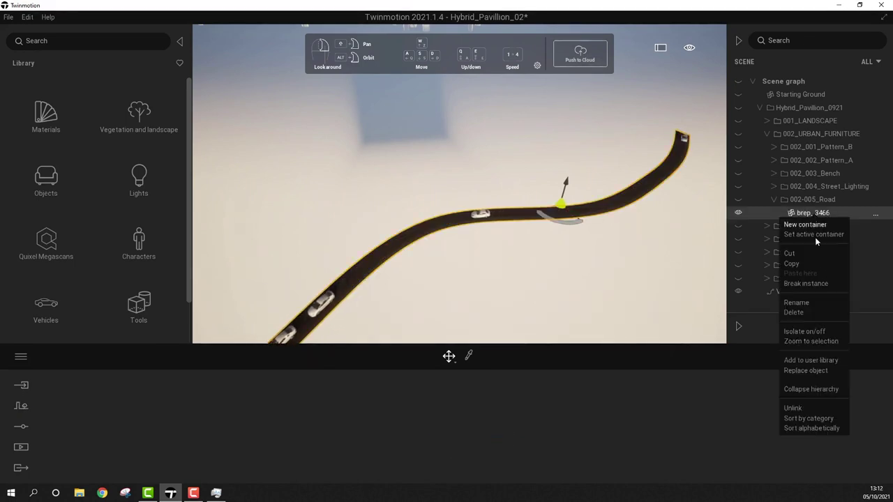
{"action": "left_click", "coordinate": [824, 334]}
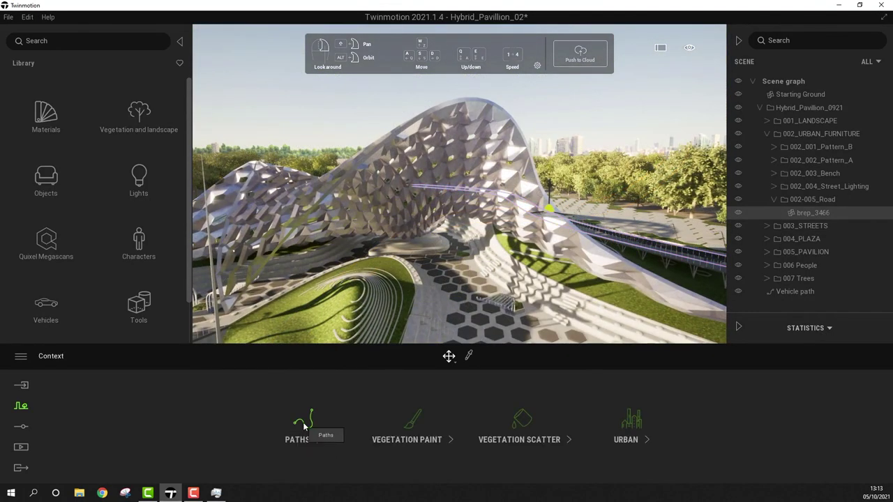
{"action": "left_click", "coordinate": [304, 423]}
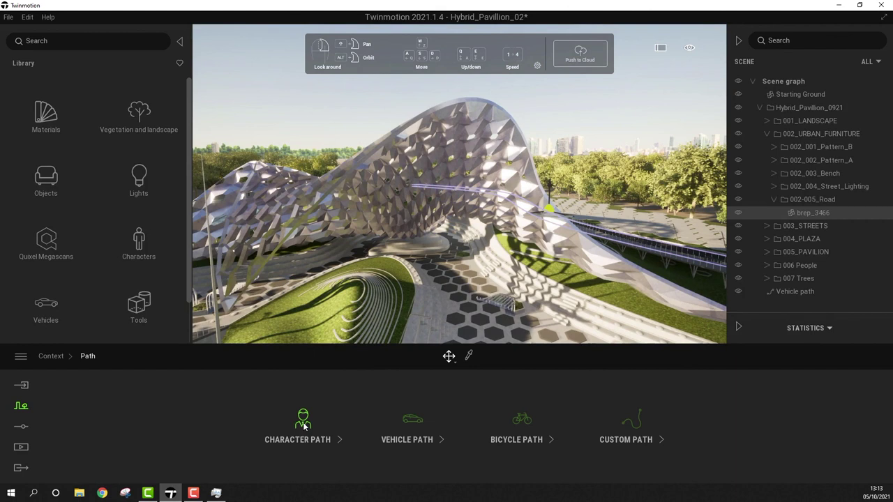
{"action": "left_click", "coordinate": [802, 291]}
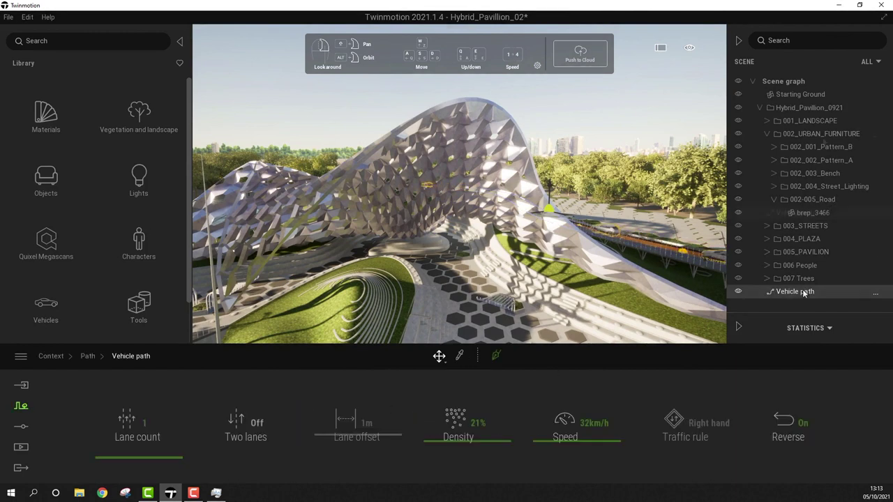
- Create container '008 Vehicles' under Hybrid_Pavillion_0921 and move the Vehicle path into it
{"action": "left_click", "coordinate": [766, 133]}
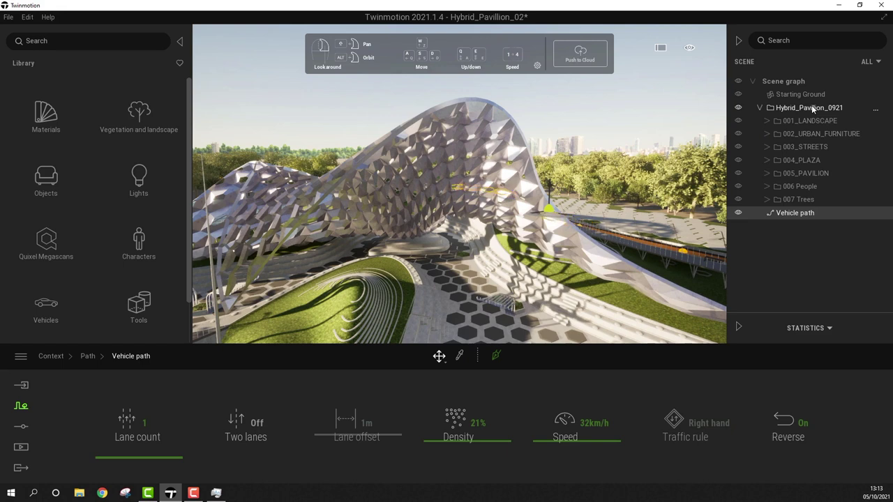
{"action": "left_click", "coordinate": [811, 105]}
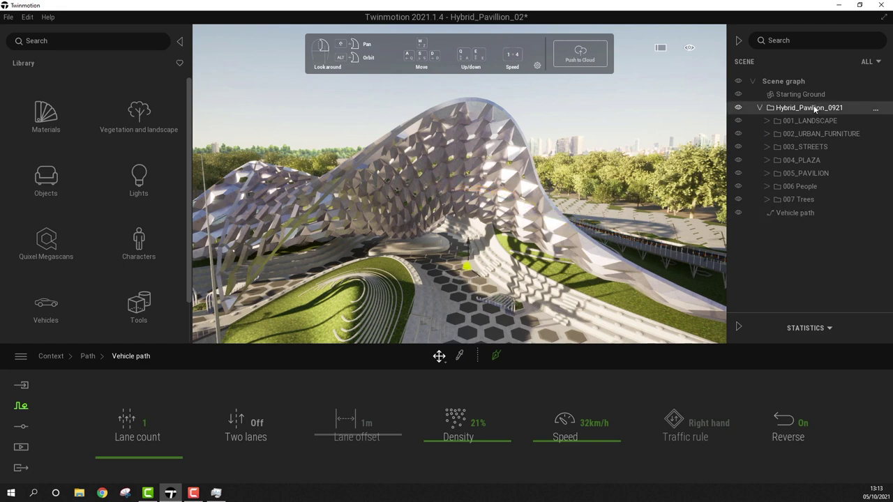
{"action": "left_click", "coordinate": [875, 111]}
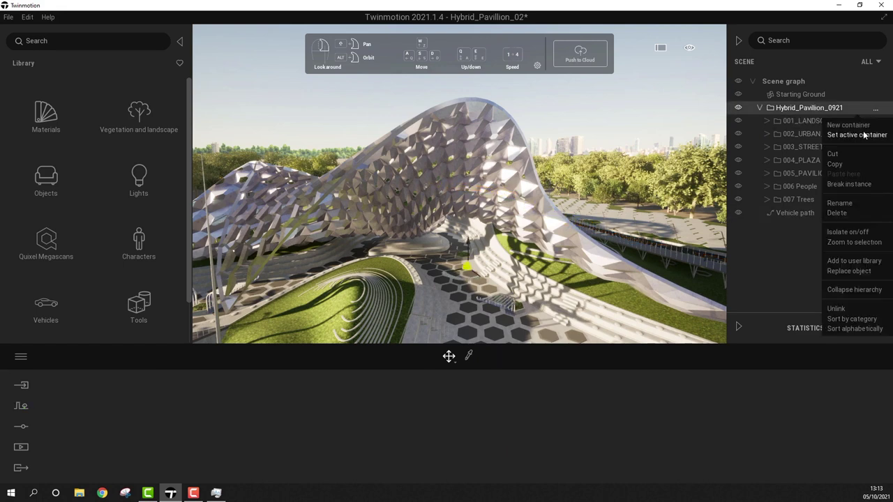
{"action": "left_click", "coordinate": [859, 126]}
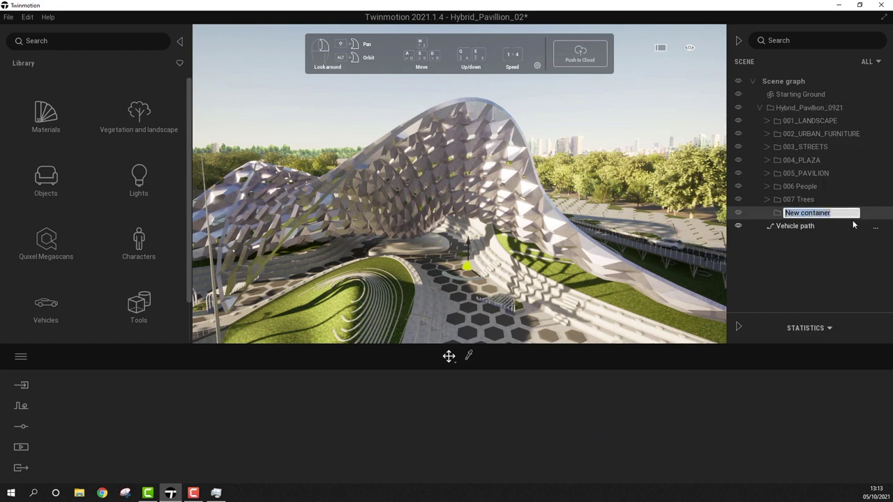
{"action": "type", "text": "008 Vehicles"}
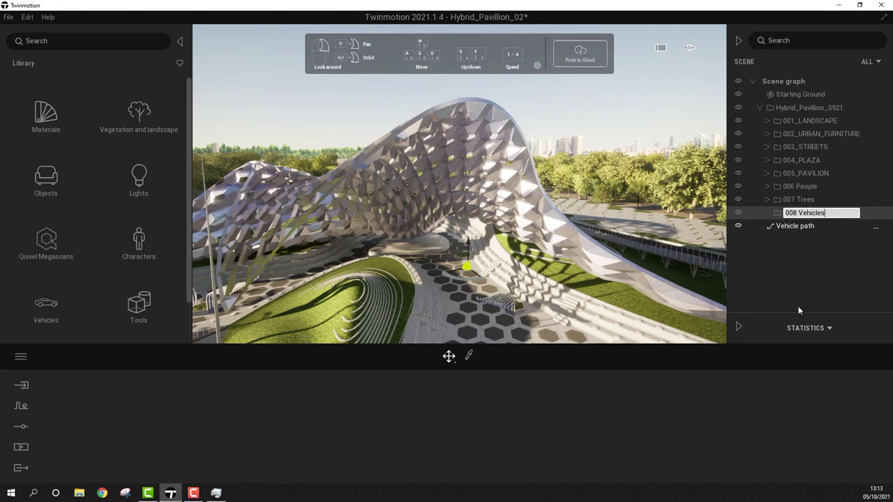
{"action": "left_click", "coordinate": [789, 225]}
{"action": "left_click_drag", "start_coordinate": [789, 225], "coordinate": [813, 215]}
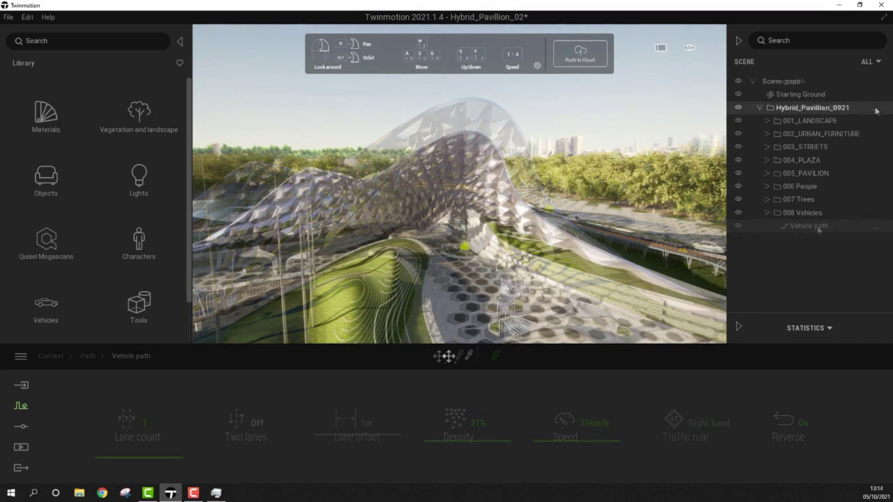
- Add a new container named '009 Character Path' under Hybrid_Pavillion_0921
{"action": "left_click", "coordinate": [875, 110]}
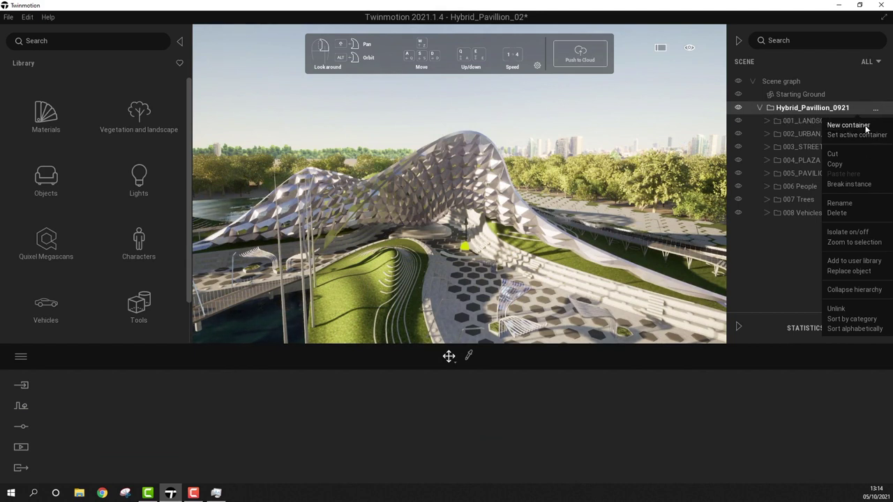
{"action": "left_click", "coordinate": [865, 125]}
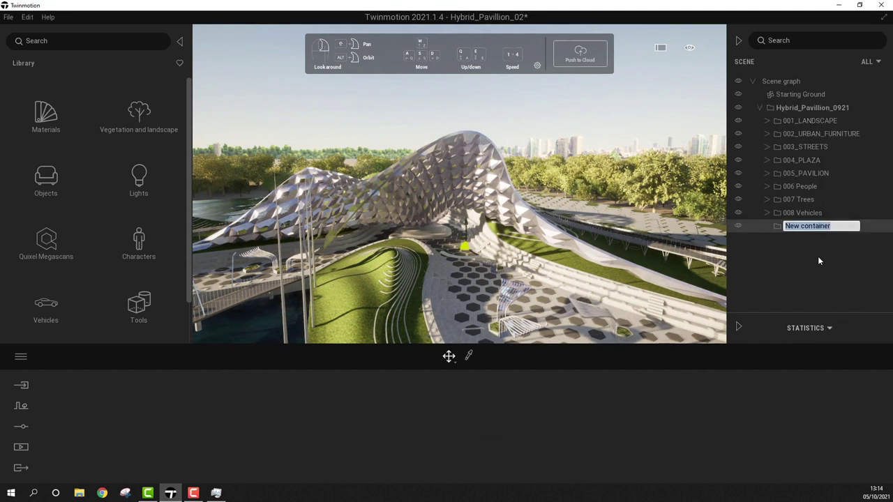
{"action": "type", "text": "009"}
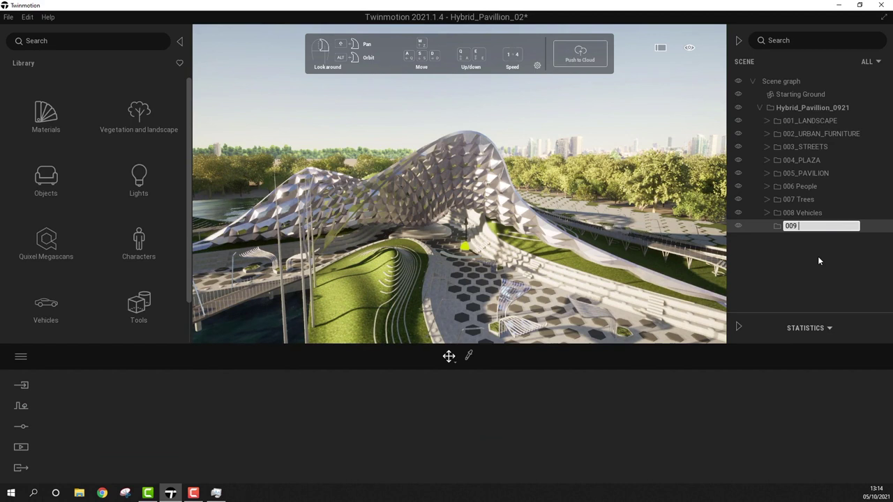
{"action": "type", "text": " Character Path"}
{"action": "key", "text": "Return"}
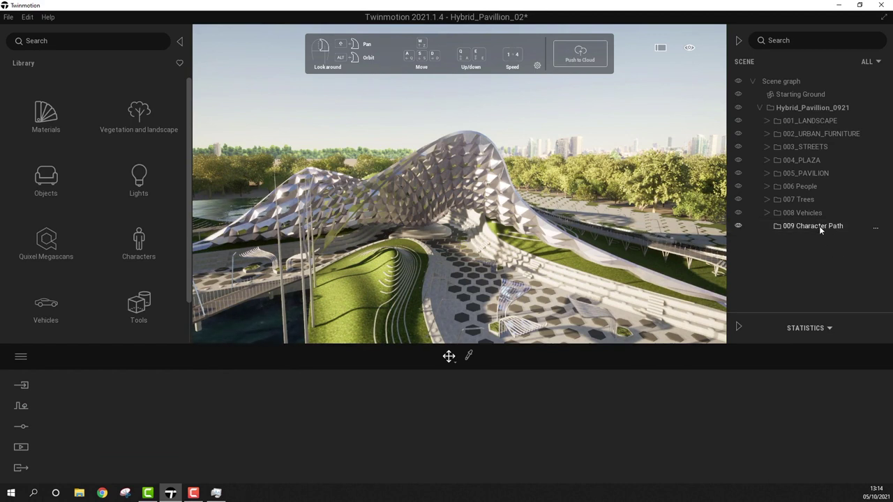
- Switch to the Top view and zoom in on the plaza strip
{"action": "left_click", "coordinate": [874, 227]}
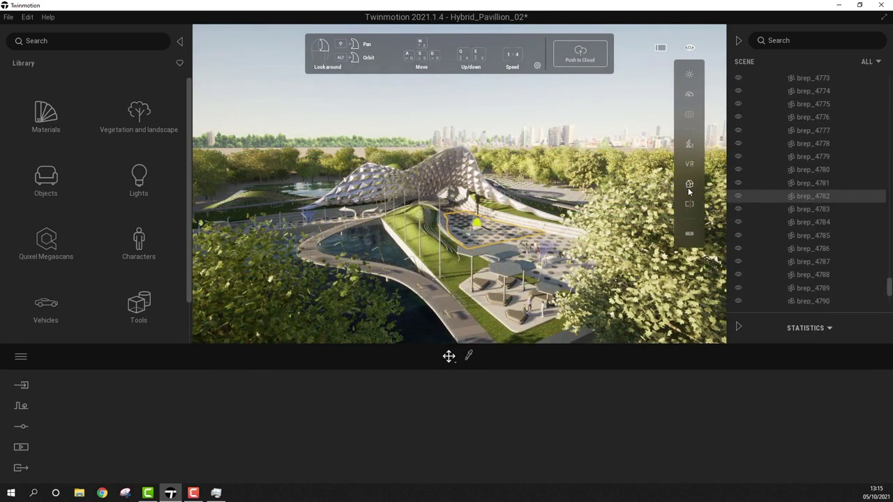
{"action": "mouse_move", "coordinate": [690, 185]}
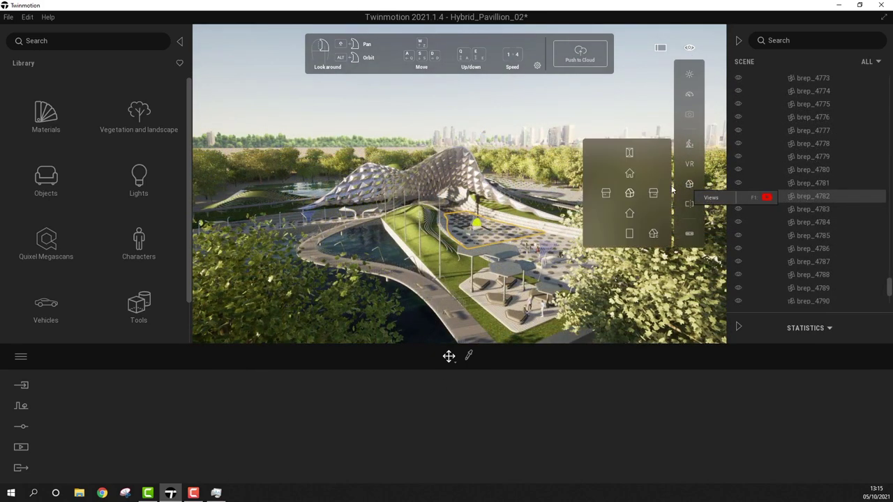
{"action": "left_click", "coordinate": [630, 153]}
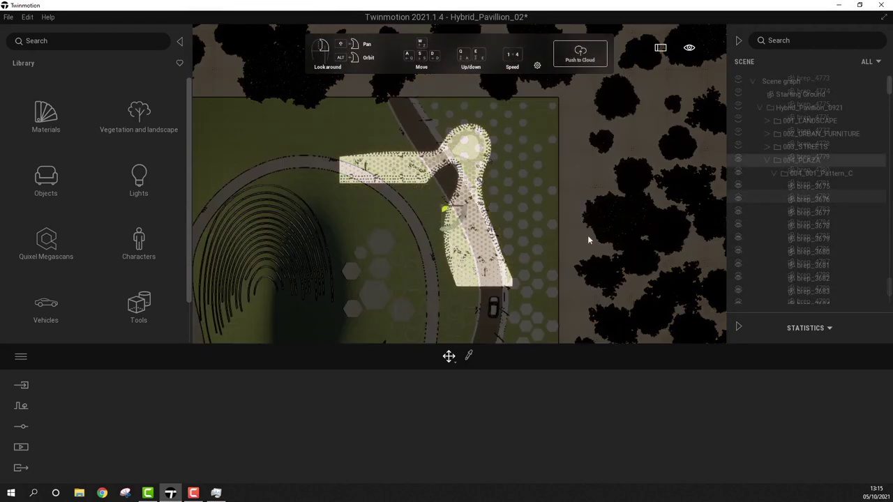
{"action": "scroll", "coordinate": [486, 202], "scroll_direction": "up", "scroll_amount": 2}
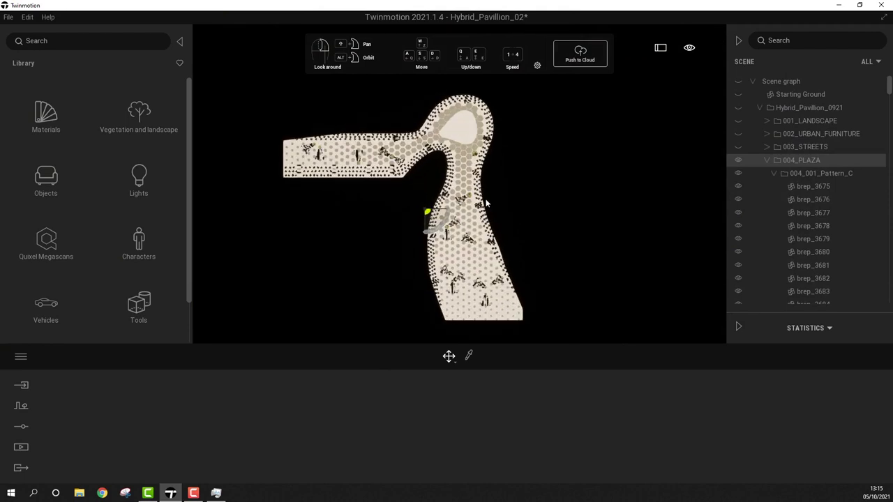
{"action": "scroll", "coordinate": [360, 271], "scroll_direction": "up", "scroll_amount": 5}
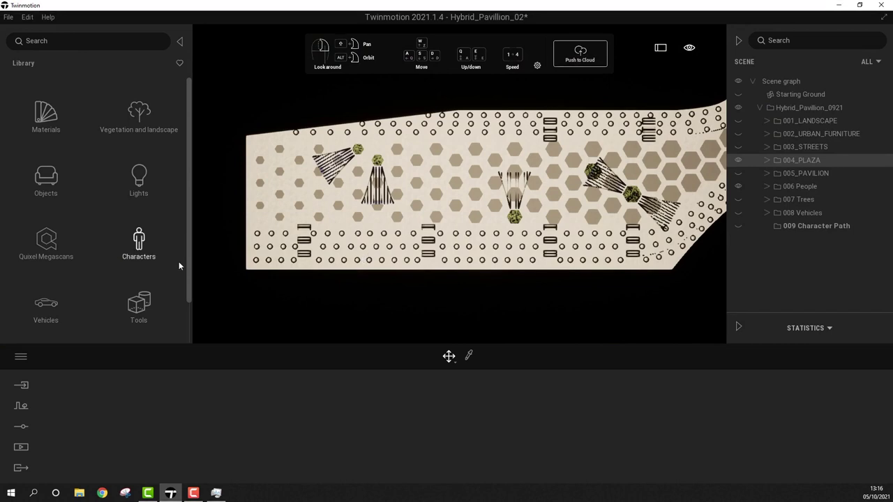
- Draw a character path along the plaza strip from its left end to the lower edge
{"action": "left_click", "coordinate": [20, 405]}
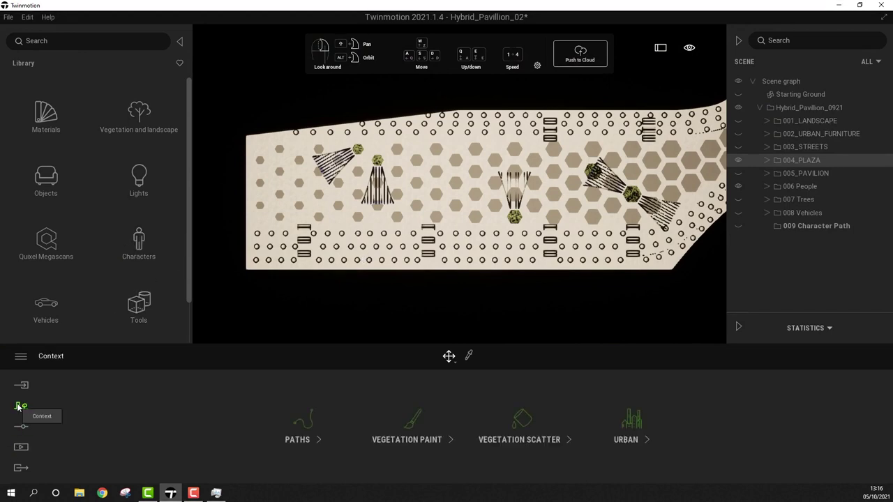
{"action": "left_click", "coordinate": [311, 429]}
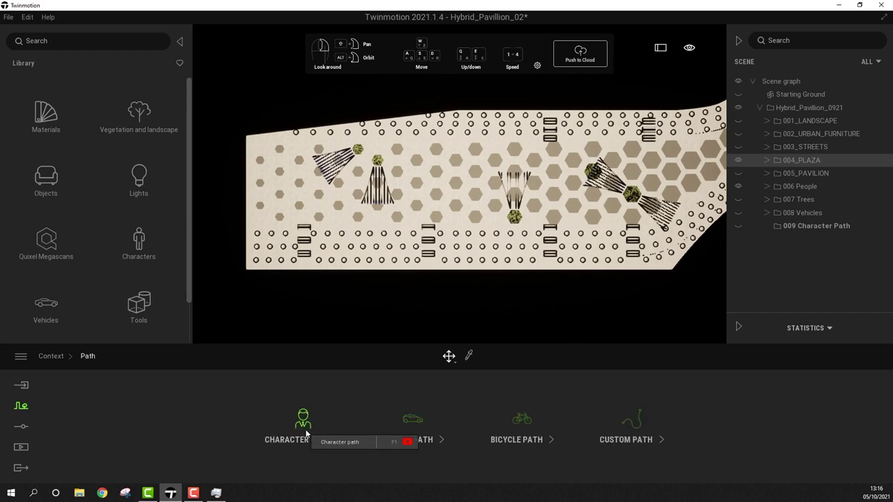
{"action": "left_click", "coordinate": [303, 422]}
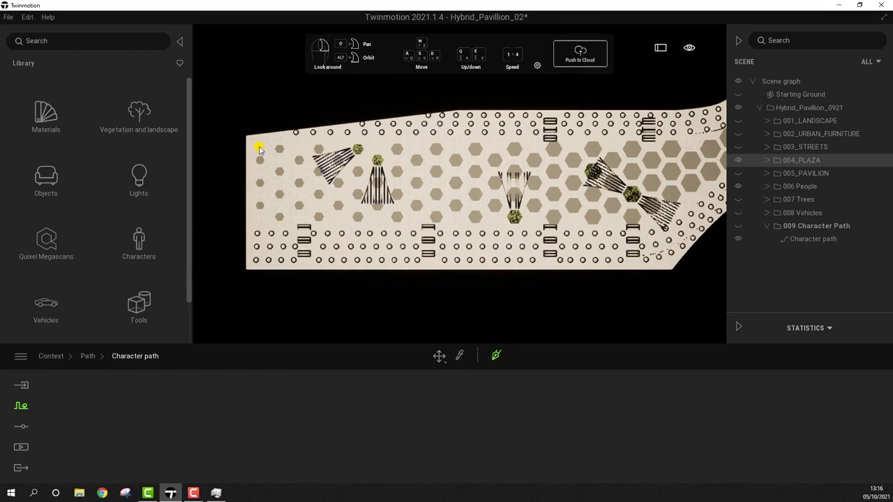
{"action": "left_click", "coordinate": [278, 169]}
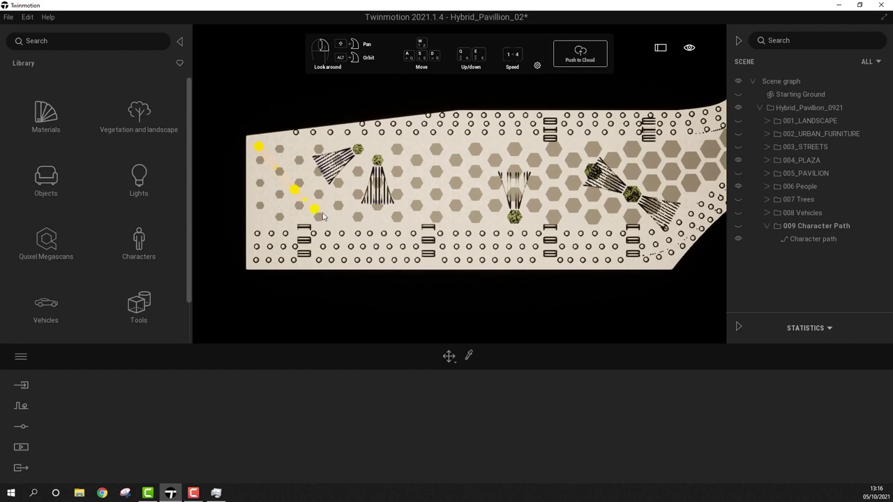
{"action": "right_click_drag", "start_coordinate": [373, 232], "coordinate": [560, 322]}
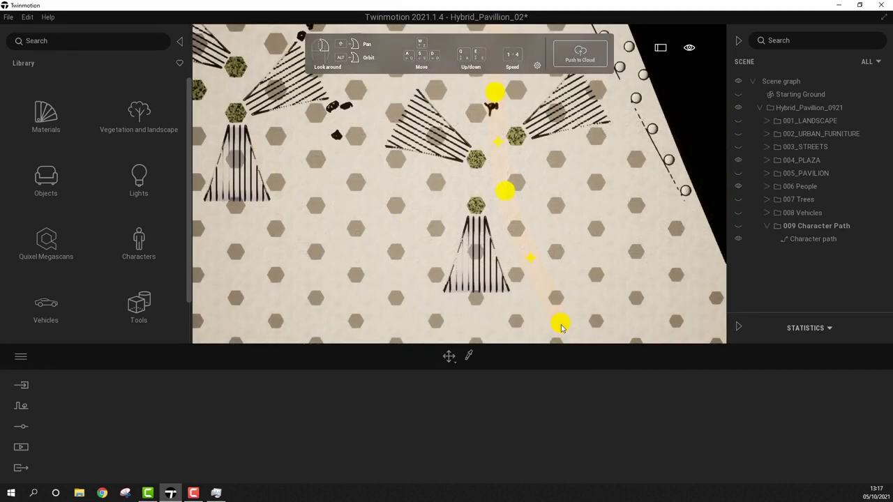
{"action": "left_click", "coordinate": [562, 328]}
{"action": "scroll", "coordinate": [562, 328], "scroll_direction": "down", "scroll_amount": 5}
{"action": "scroll", "coordinate": [551, 293], "scroll_direction": "up", "scroll_amount": 3}
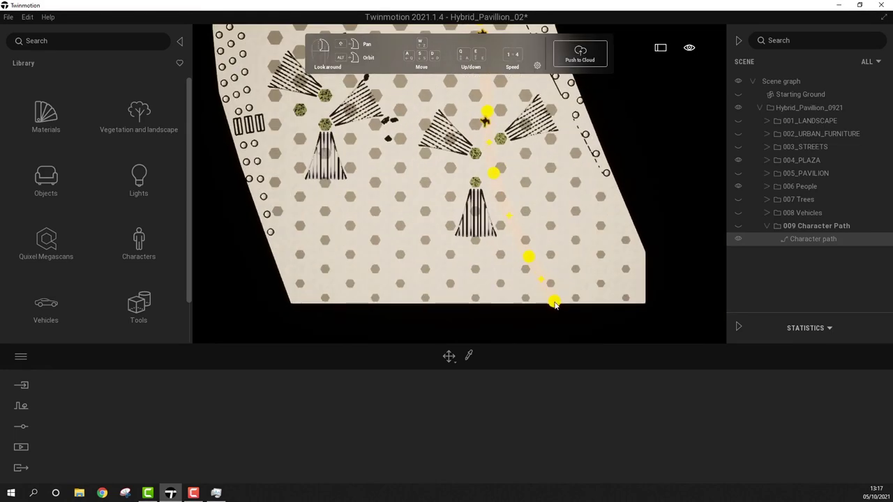
{"action": "left_click", "coordinate": [555, 304]}
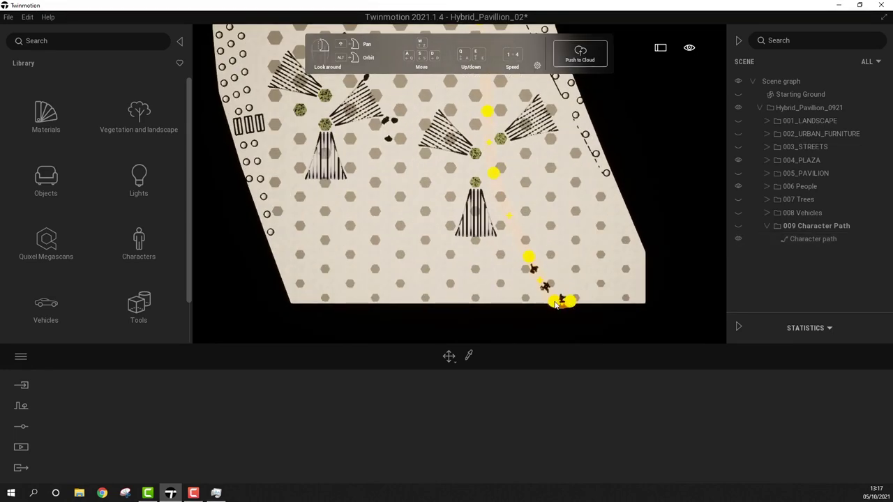
{"action": "right_click", "coordinate": [555, 305]}
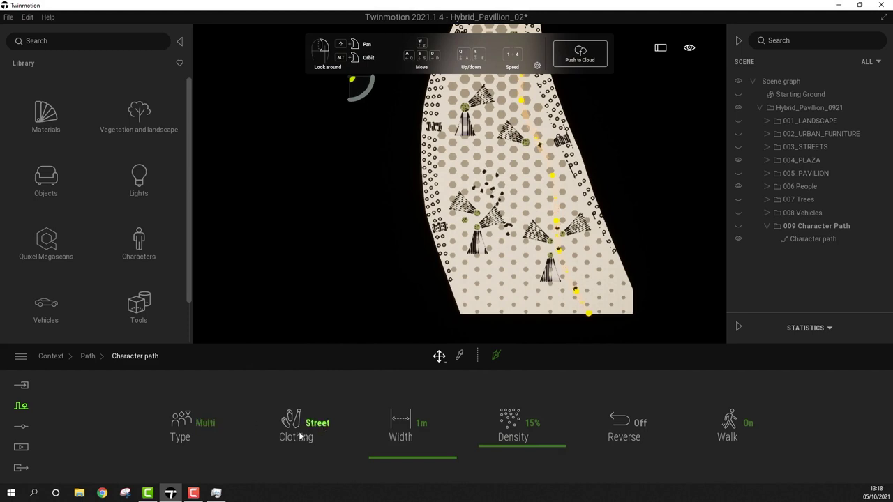
- Set the character path width to 1 m and density to 8%, and view the walkers up close
{"action": "mouse_move", "coordinate": [378, 458]}
{"action": "left_mouse_down"}
{"action": "mouse_move", "coordinate": [381, 438]}
{"action": "mouse_move", "coordinate": [377, 460]}
{"action": "left_mouse_up"}
{"action": "left_click_drag", "start_coordinate": [525, 448], "coordinate": [530, 448]}
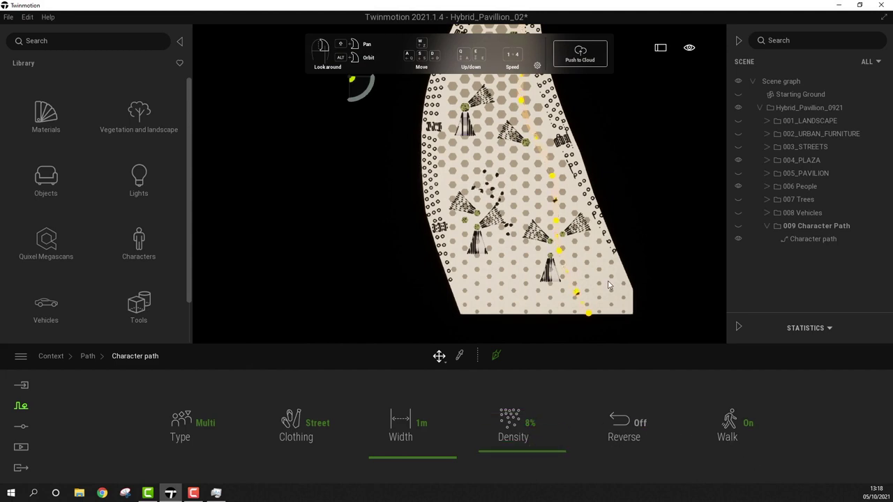
{"action": "left_click_drag", "start_coordinate": [507, 297], "coordinate": [527, 304]}
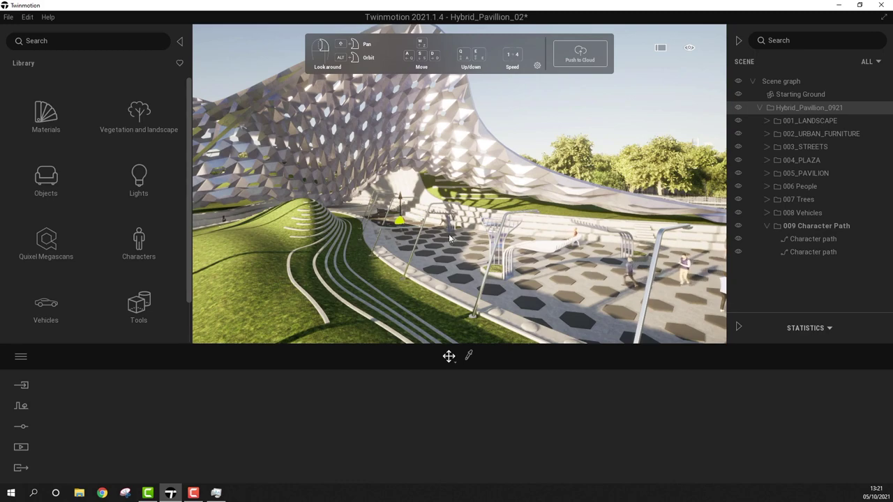
{"action": "left_click_drag", "start_coordinate": [497, 214], "coordinate": [444, 239]}
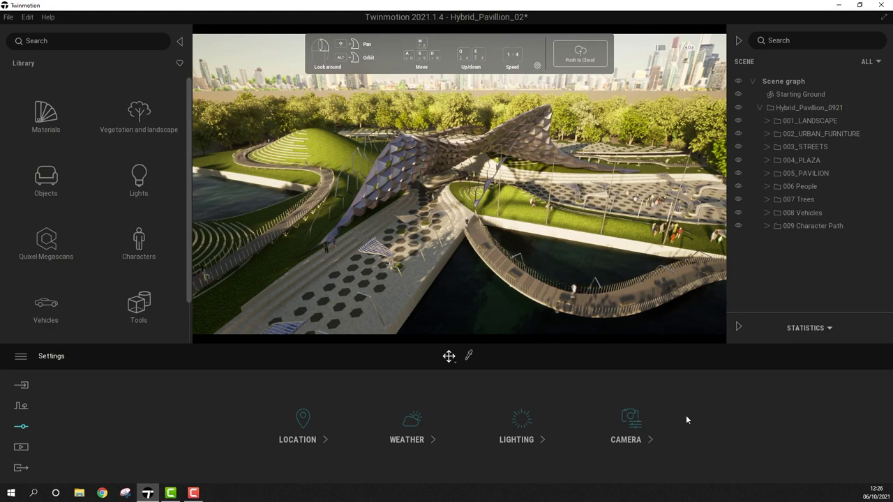
- Create Video2 and give Part01 three camera keyframes sweeping toward the hexagon plaza
{"action": "left_click", "coordinate": [21, 448]}
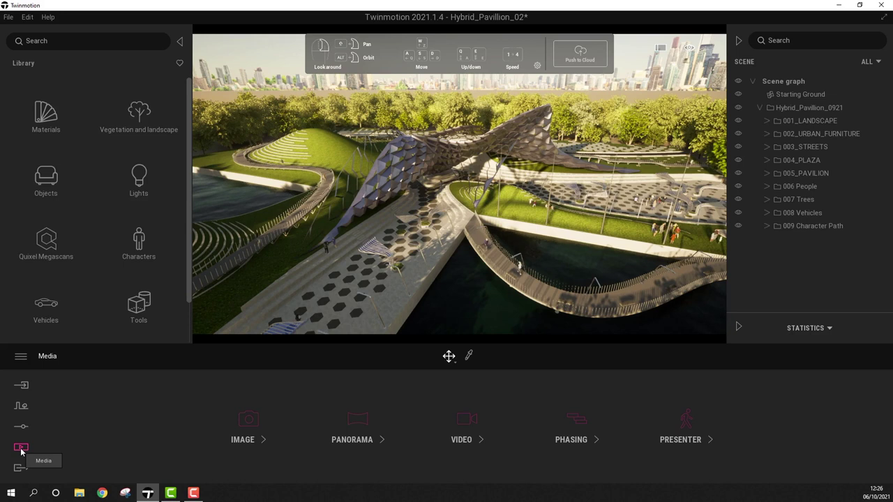
{"action": "left_click", "coordinate": [468, 421]}
{"action": "left_click", "coordinate": [86, 422]}
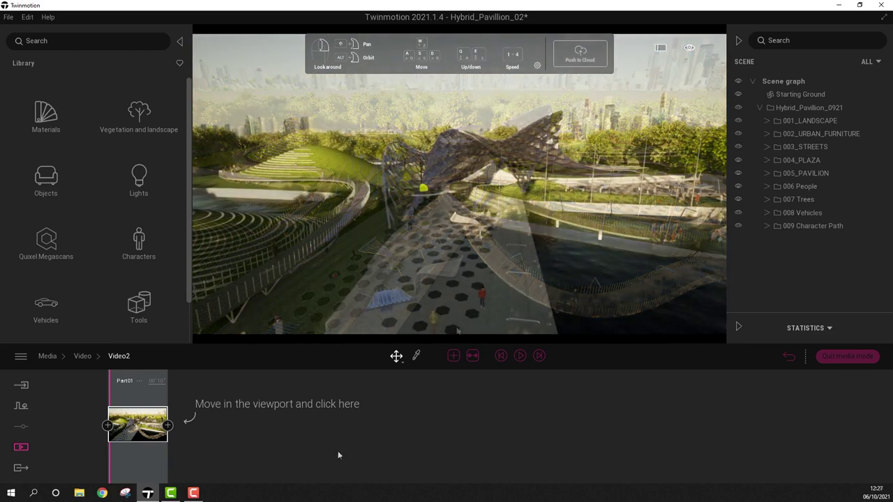
{"action": "left_click", "coordinate": [168, 426]}
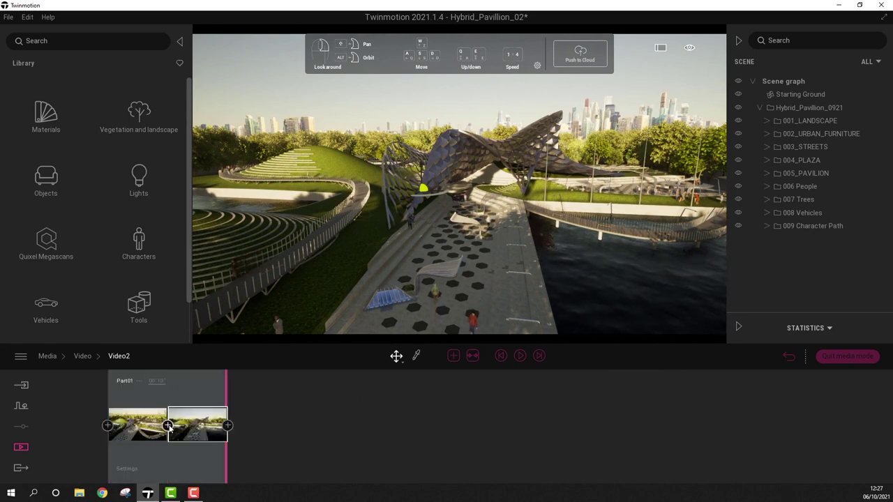
{"action": "left_click", "coordinate": [227, 425]}
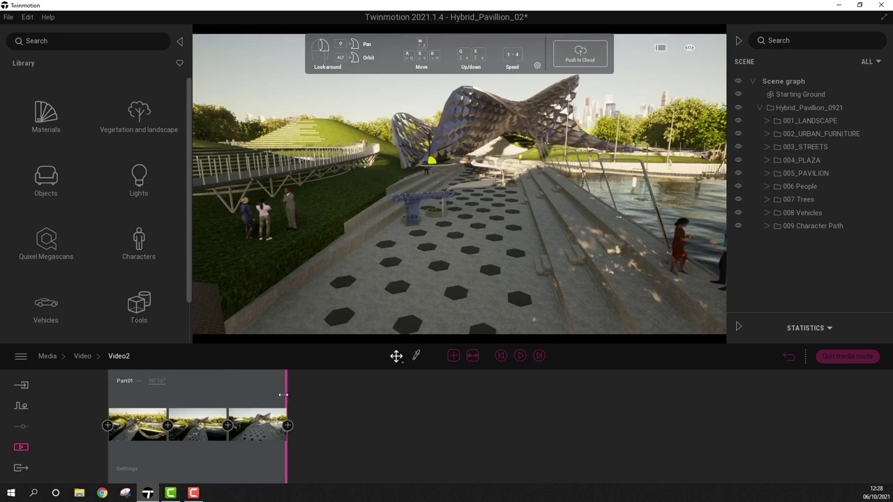
{"action": "left_click_drag", "start_coordinate": [282, 395], "coordinate": [291, 373]}
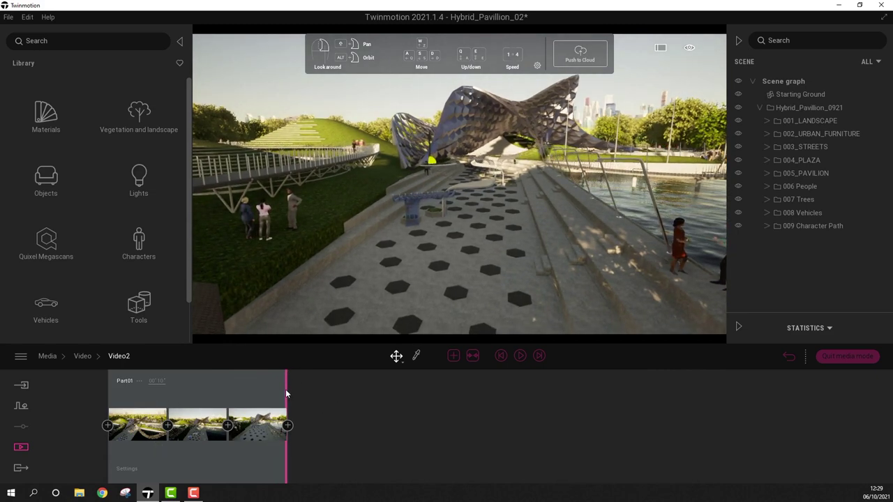
- Add more Part01 keyframes with the camera turned under the pavilion canopy, then rewind the preview
{"action": "mouse_move", "coordinate": [285, 394]}
{"action": "left_mouse_down"}
{"action": "mouse_move", "coordinate": [183, 395]}
{"action": "mouse_move", "coordinate": [286, 405]}
{"action": "left_mouse_up"}
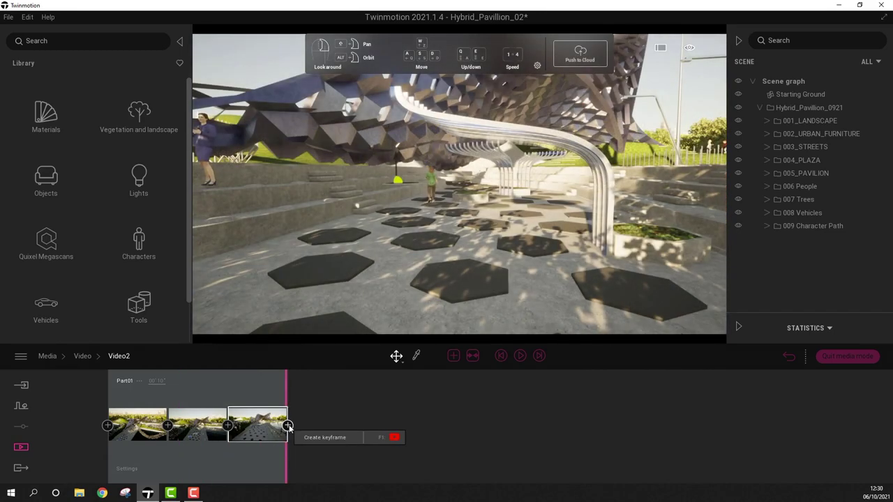
{"action": "left_click", "coordinate": [288, 426]}
{"action": "left_click_drag", "start_coordinate": [346, 380], "coordinate": [295, 375]}
{"action": "left_click", "coordinate": [317, 424]}
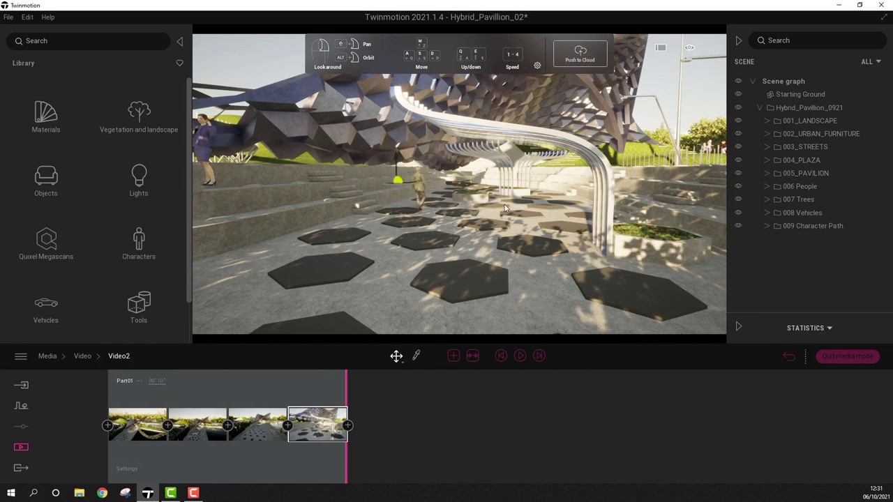
{"action": "left_click_drag", "start_coordinate": [419, 223], "coordinate": [505, 210]}
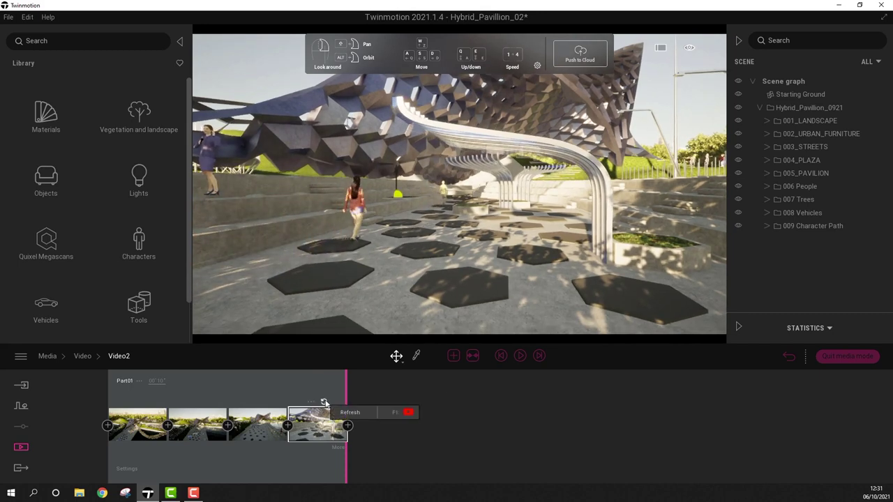
{"action": "left_click_drag", "start_coordinate": [346, 393], "coordinate": [279, 391]}
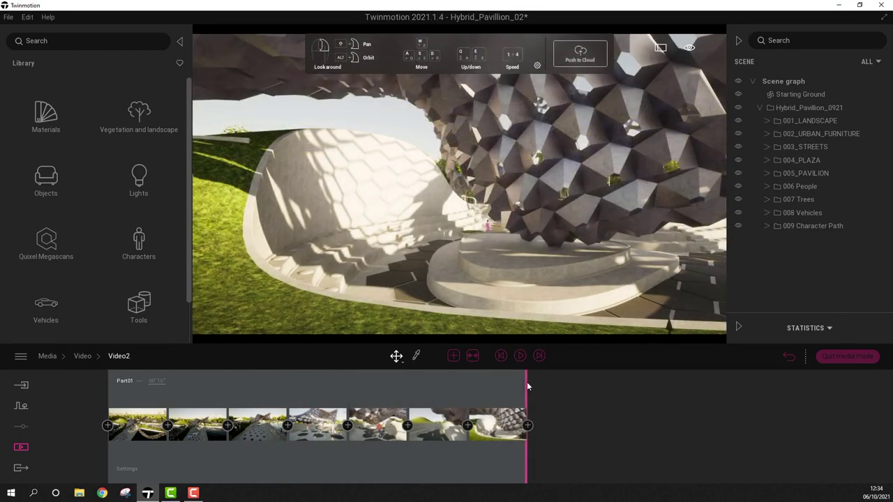
{"action": "left_click_drag", "start_coordinate": [527, 386], "coordinate": [7, 424]}
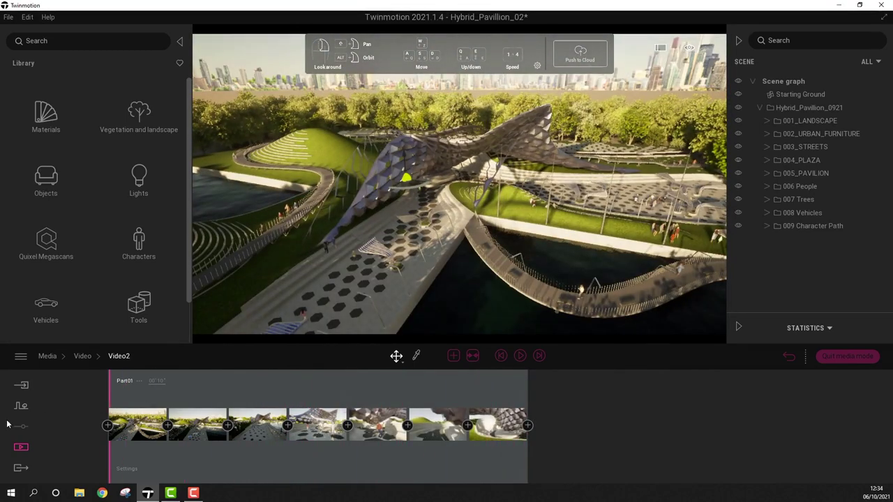
- Preview the lengthened Part01 walkthrough from its start
{"action": "left_click", "coordinate": [520, 357]}
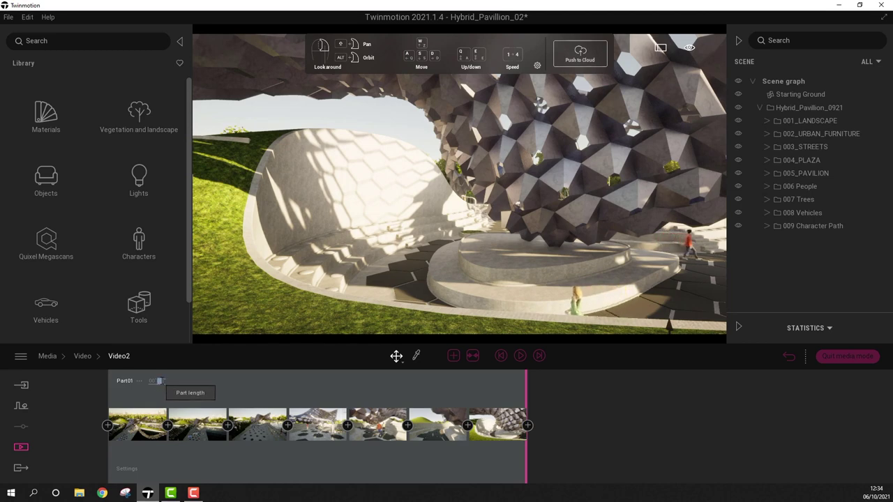
{"action": "left_click", "coordinate": [112, 389]}
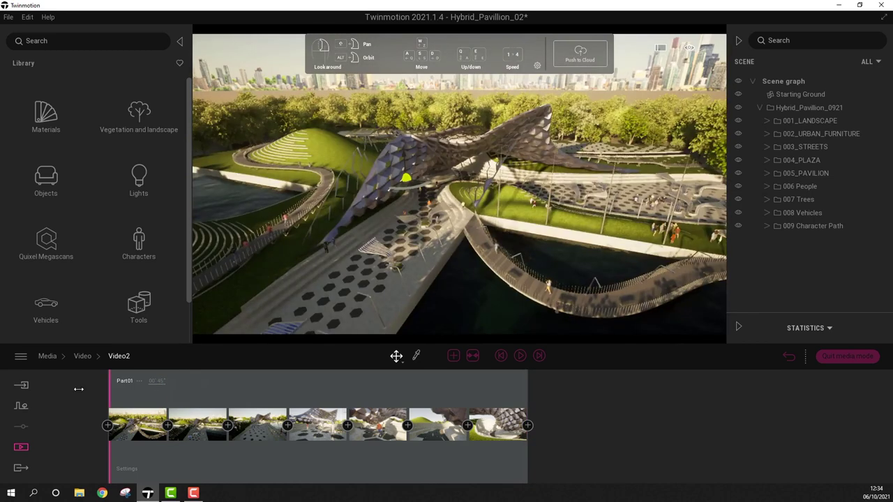
{"action": "left_click", "coordinate": [519, 356]}
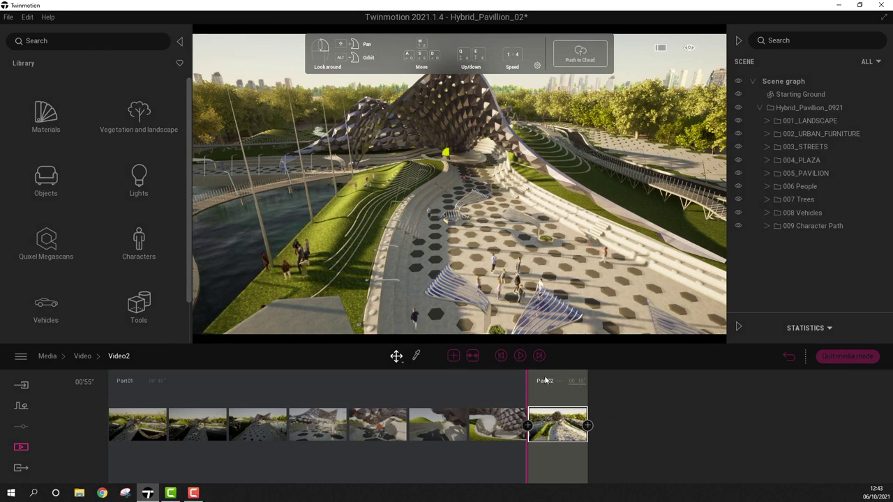
- Add Part03 to Video2 and turn camera Parallelism on in its settings
{"action": "left_click", "coordinate": [587, 425]}
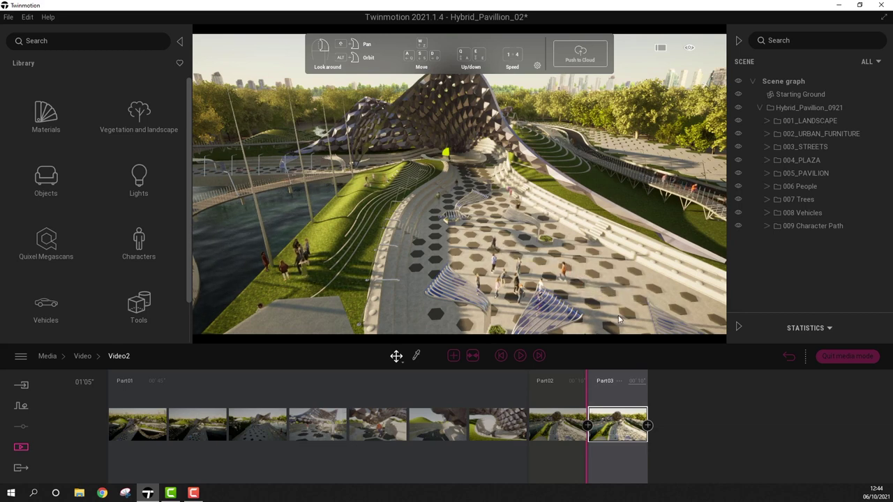
{"action": "mouse_move", "coordinate": [630, 430]}
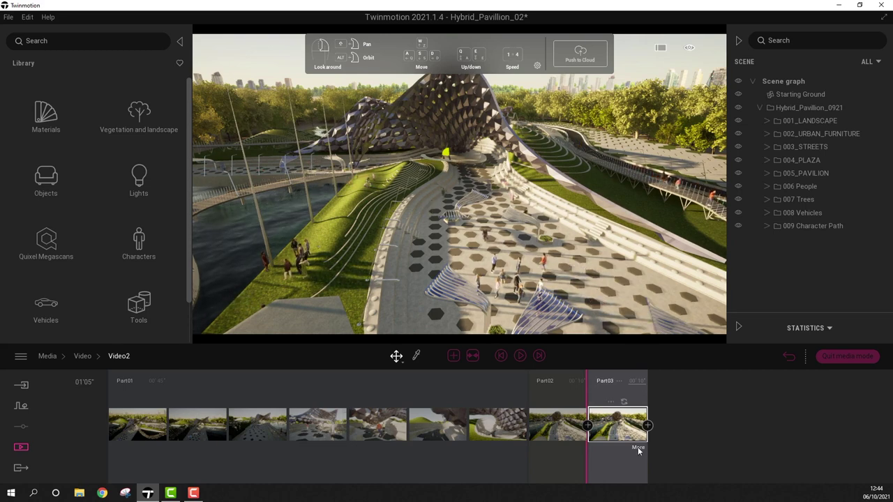
{"action": "left_click", "coordinate": [637, 448]}
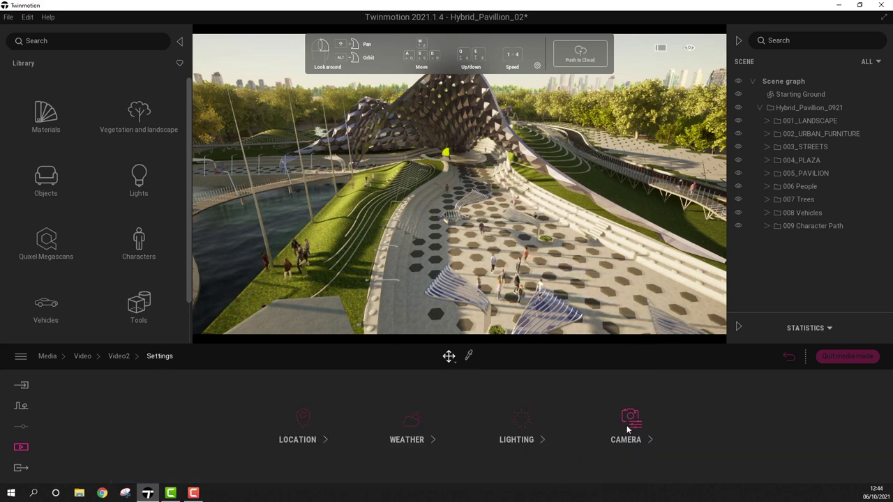
{"action": "left_click", "coordinate": [630, 423]}
{"action": "left_click", "coordinate": [370, 425]}
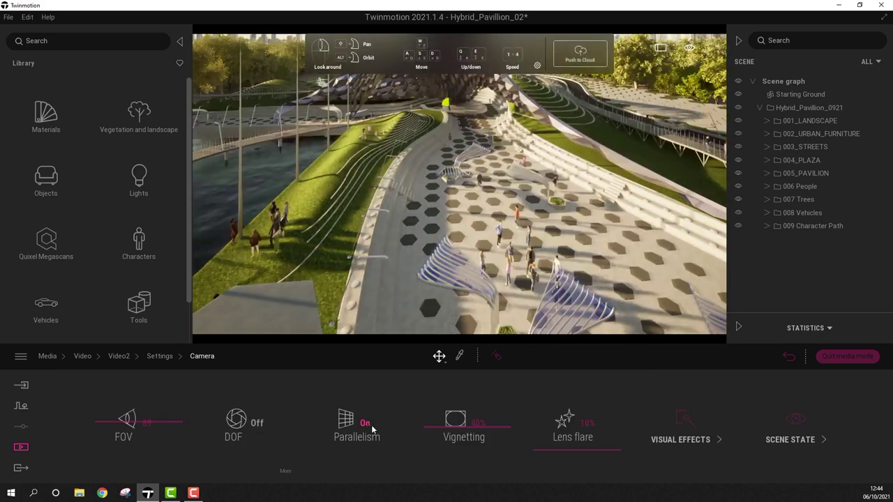
- Back in the Video2 timeline, tilt the view to show more of the pavilion roof
{"action": "left_click", "coordinate": [120, 356]}
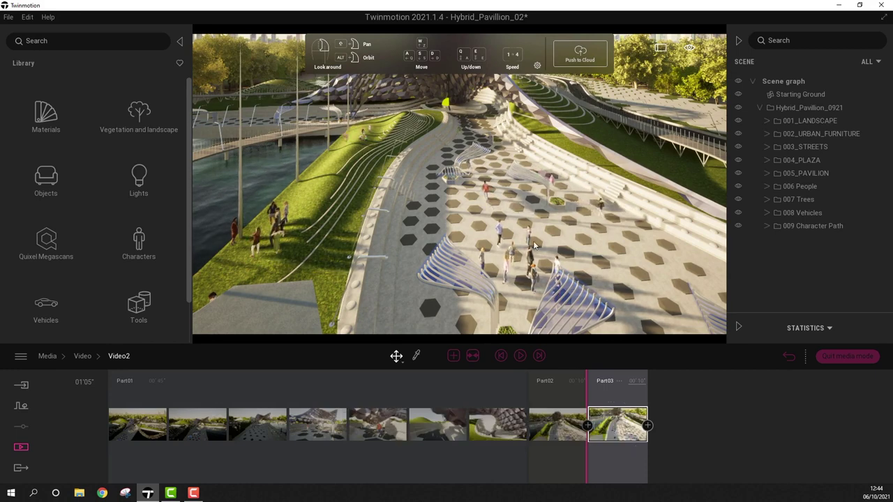
{"action": "left_click_drag", "start_coordinate": [509, 198], "coordinate": [537, 261]}
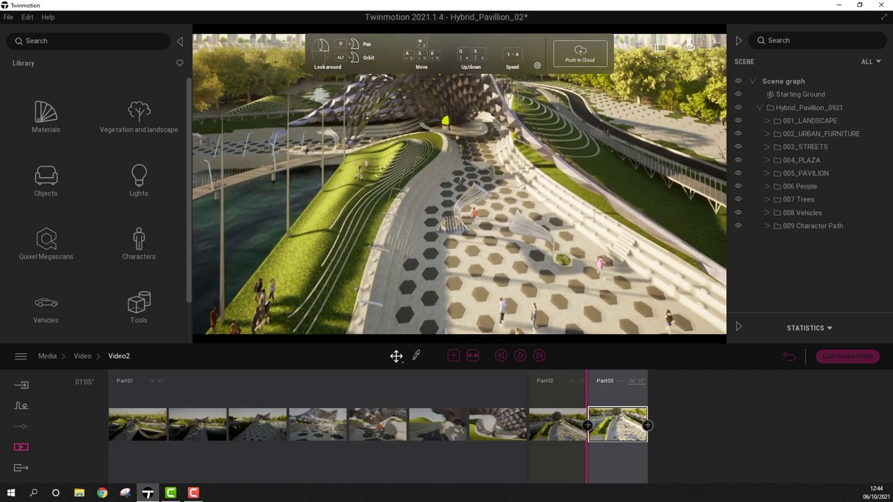
{"action": "scroll", "coordinate": [539, 266], "scroll_direction": "down", "scroll_amount": 3}
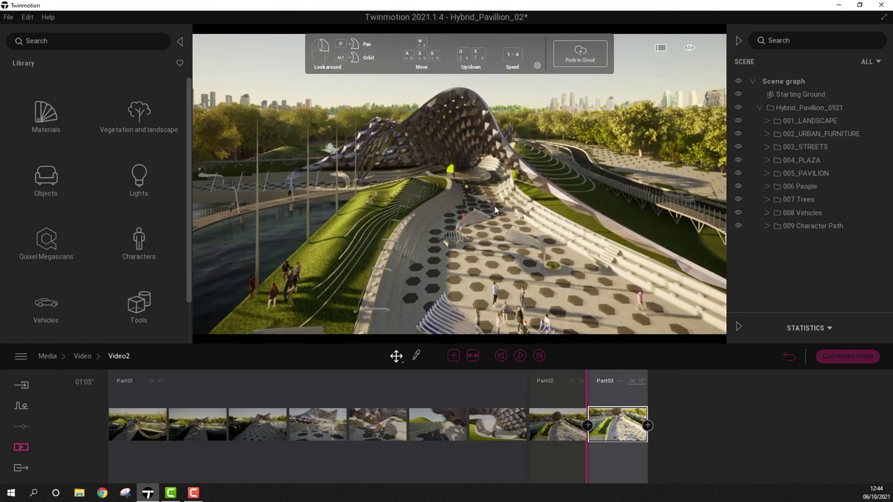
{"action": "scroll", "coordinate": [520, 255], "scroll_direction": "up", "scroll_amount": 3}
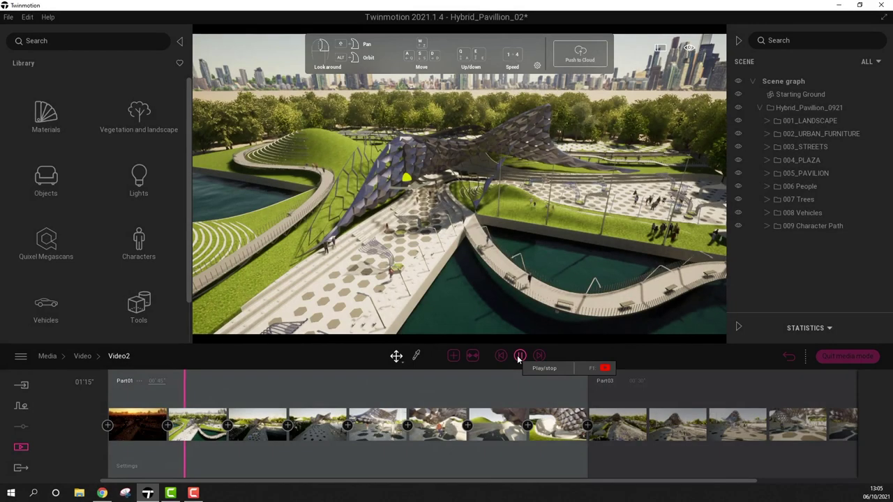
- Play the full Video2 walkthrough and check the Output size list in its settings
{"action": "left_click", "coordinate": [520, 356]}
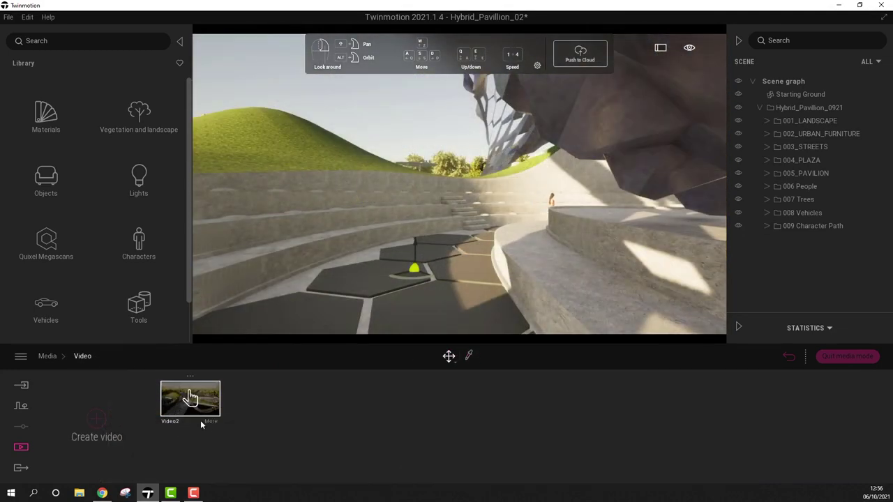
{"action": "left_click", "coordinate": [210, 420]}
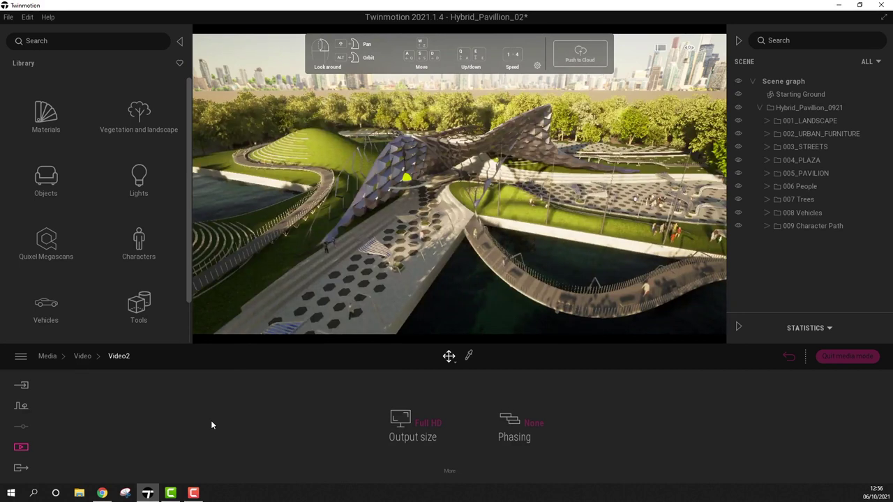
{"action": "left_click", "coordinate": [434, 427]}
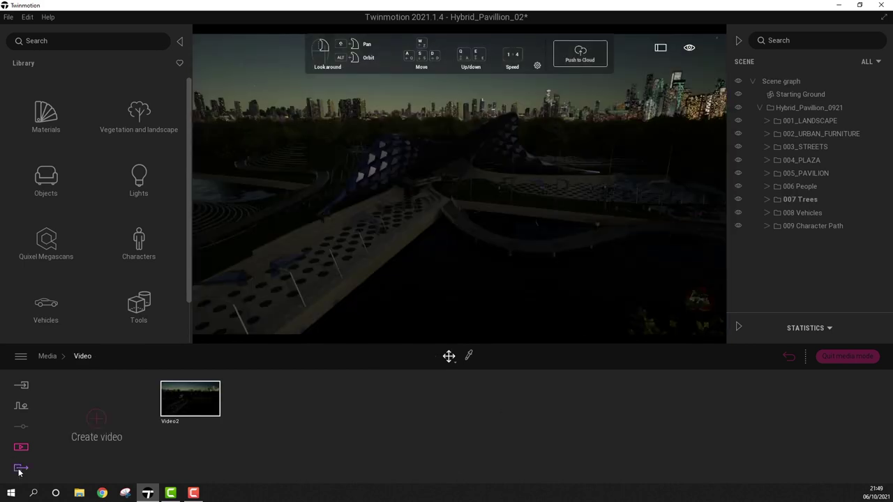
- Choose Video2 as the video to export in the Export panel
{"action": "left_click", "coordinate": [19, 468]}
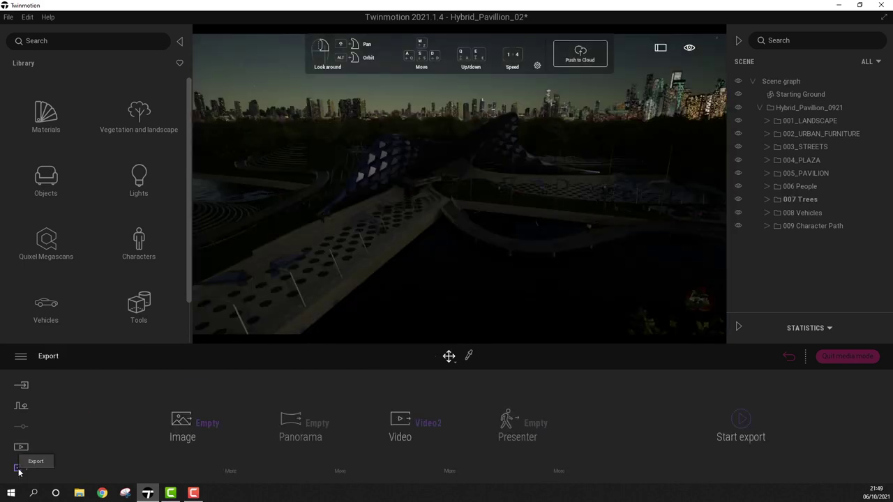
{"action": "left_click", "coordinate": [403, 421]}
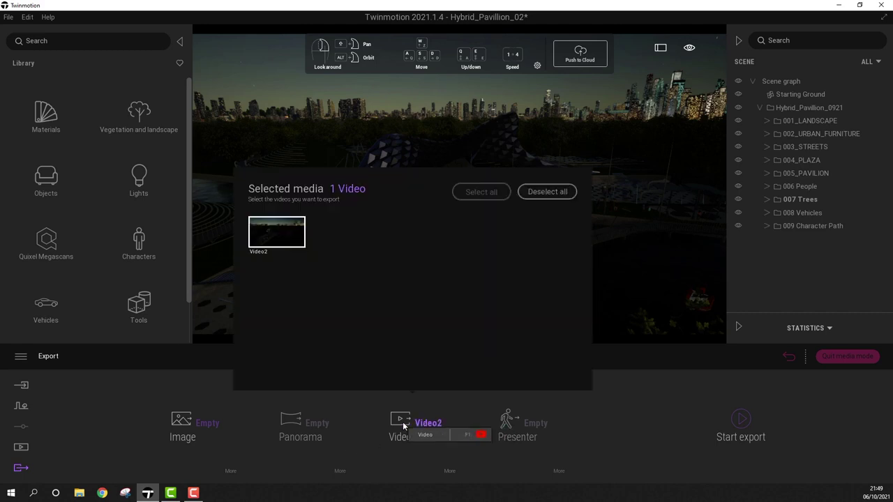
{"action": "left_click", "coordinate": [270, 233]}
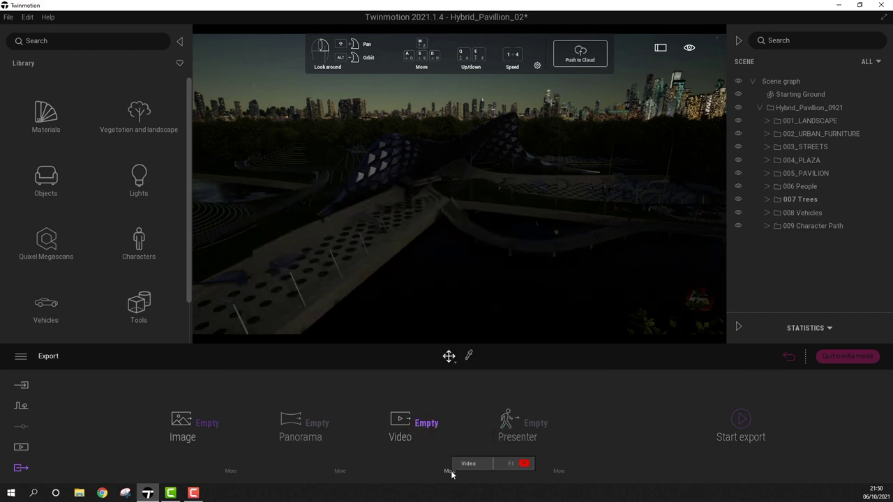
- Set Video2's export to MPEG format at 30 fps with High refinement
{"action": "left_click", "coordinate": [450, 472]}
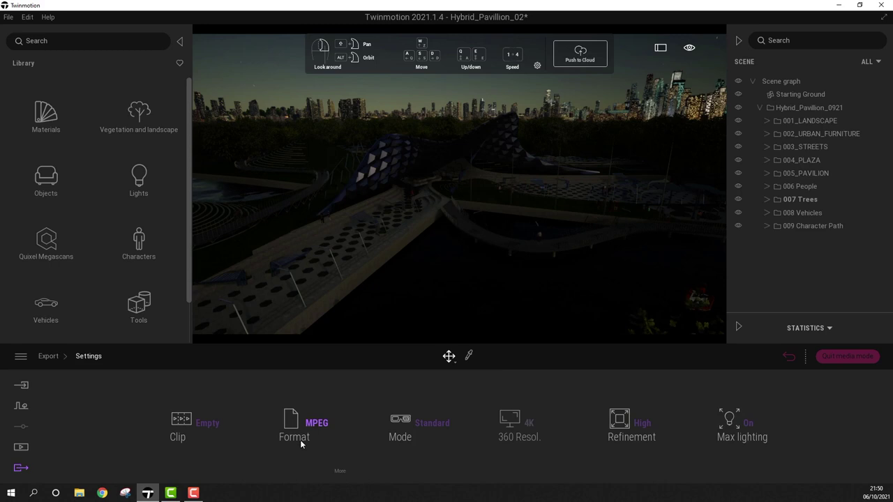
{"action": "left_click", "coordinate": [340, 472]}
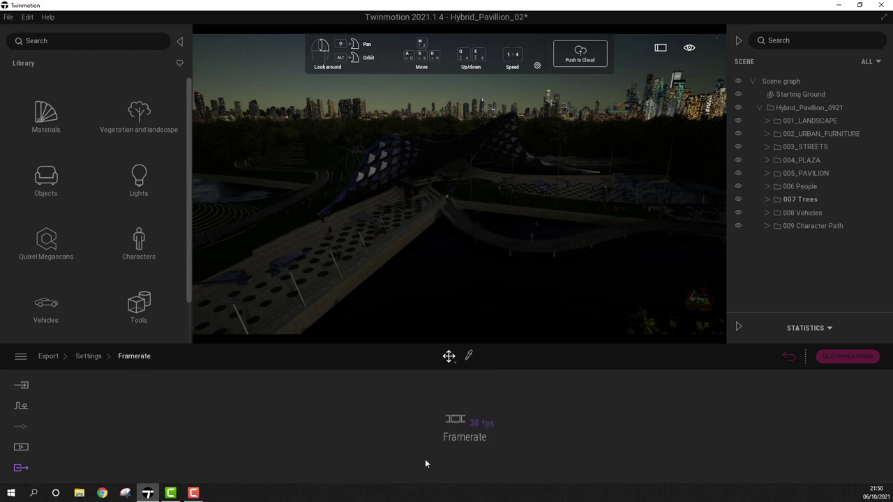
{"action": "left_click", "coordinate": [89, 356]}
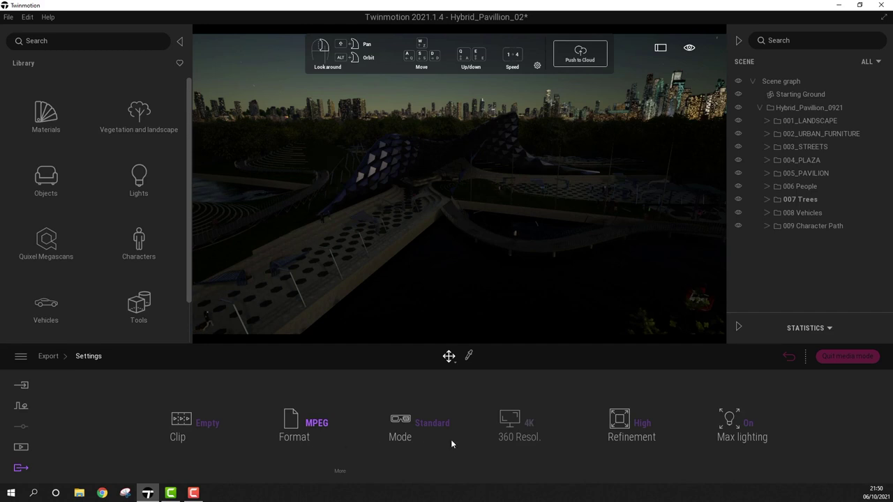
{"action": "left_click", "coordinate": [643, 424]}
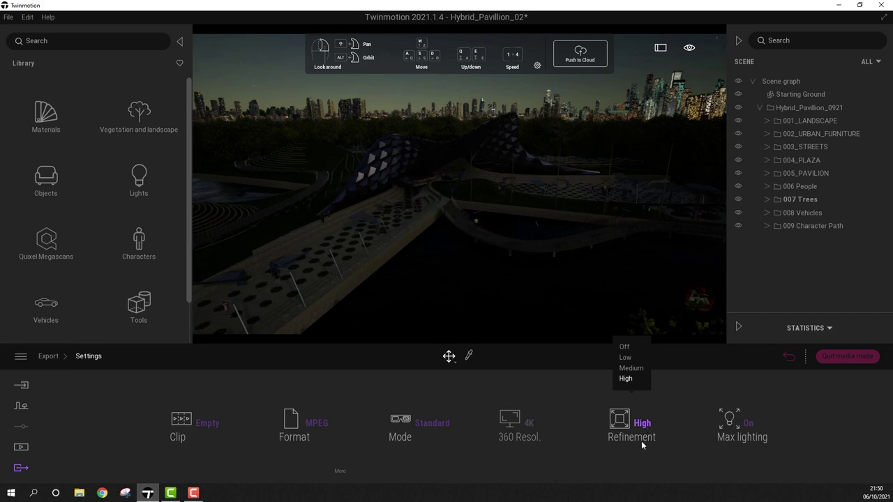
{"action": "right_click", "coordinate": [747, 424]}
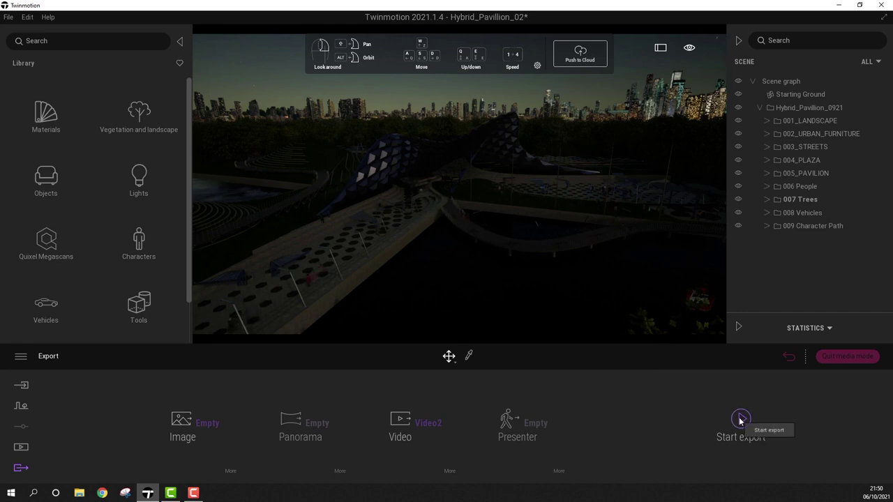
- Export Video2 to Desktop > TM2 Video > TM Video and start rendering
{"action": "left_click", "coordinate": [740, 420]}
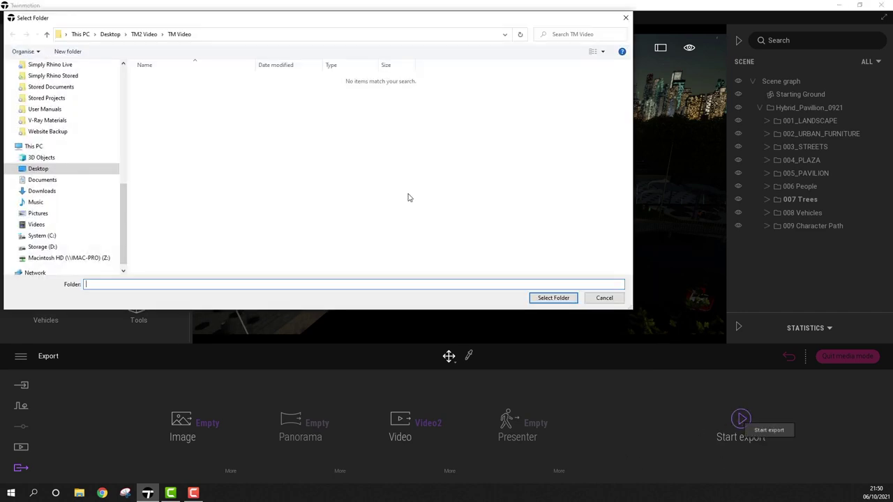
{"action": "left_click", "coordinate": [145, 34]}
{"action": "left_click", "coordinate": [159, 79]}
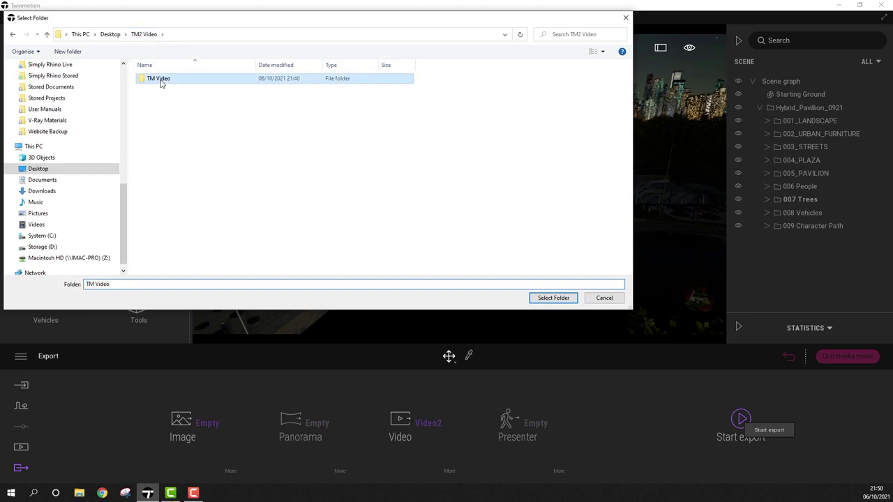
{"action": "left_click", "coordinate": [553, 298]}
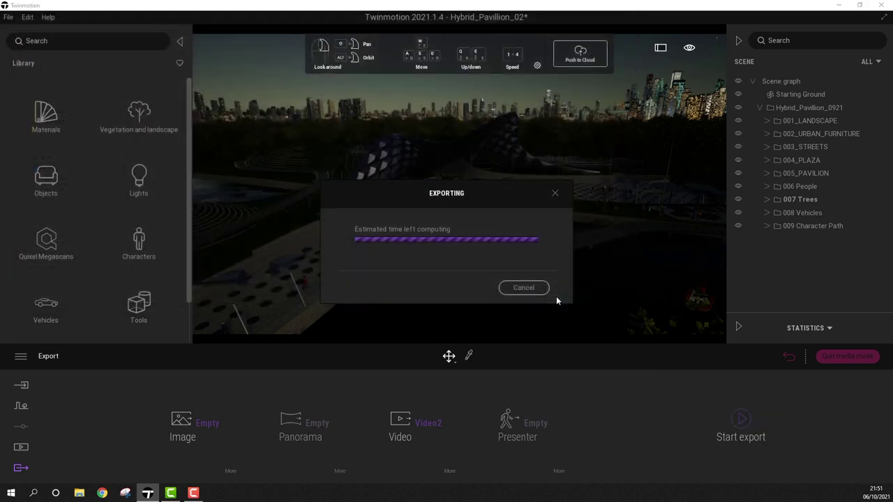